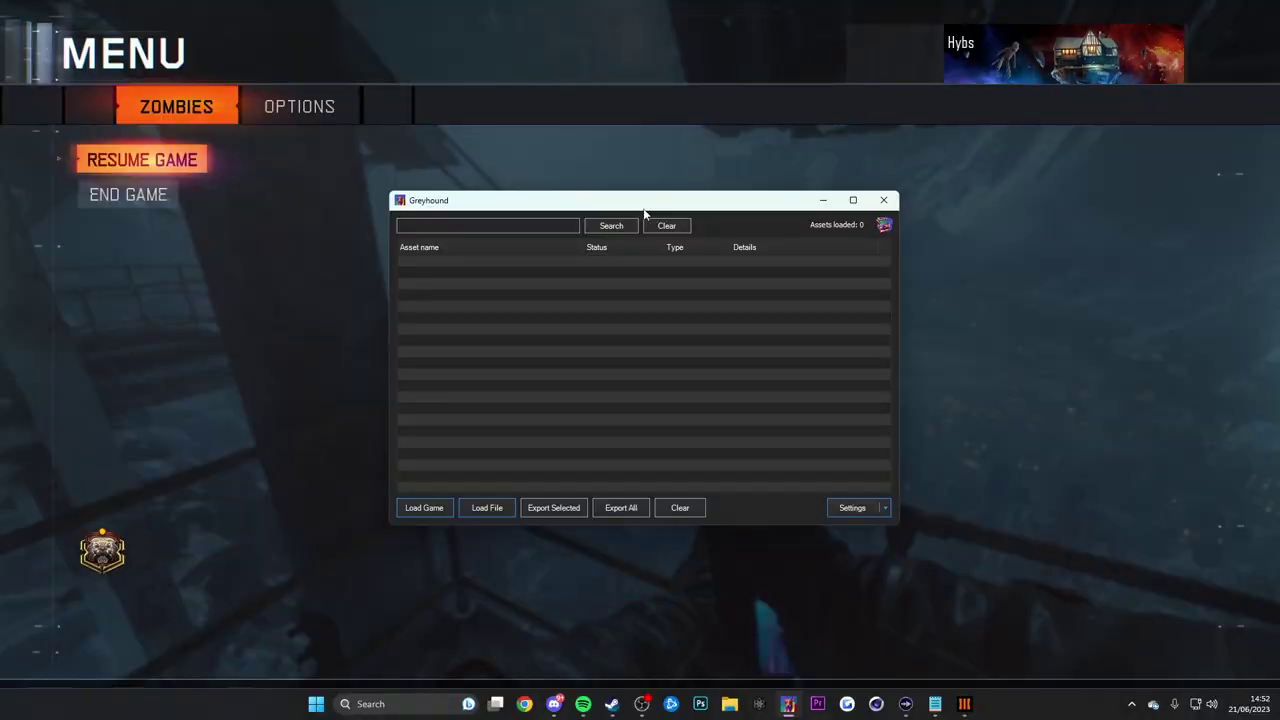
Load the running game's assets into Greyhound, listing 12020 entries
click(444, 508)
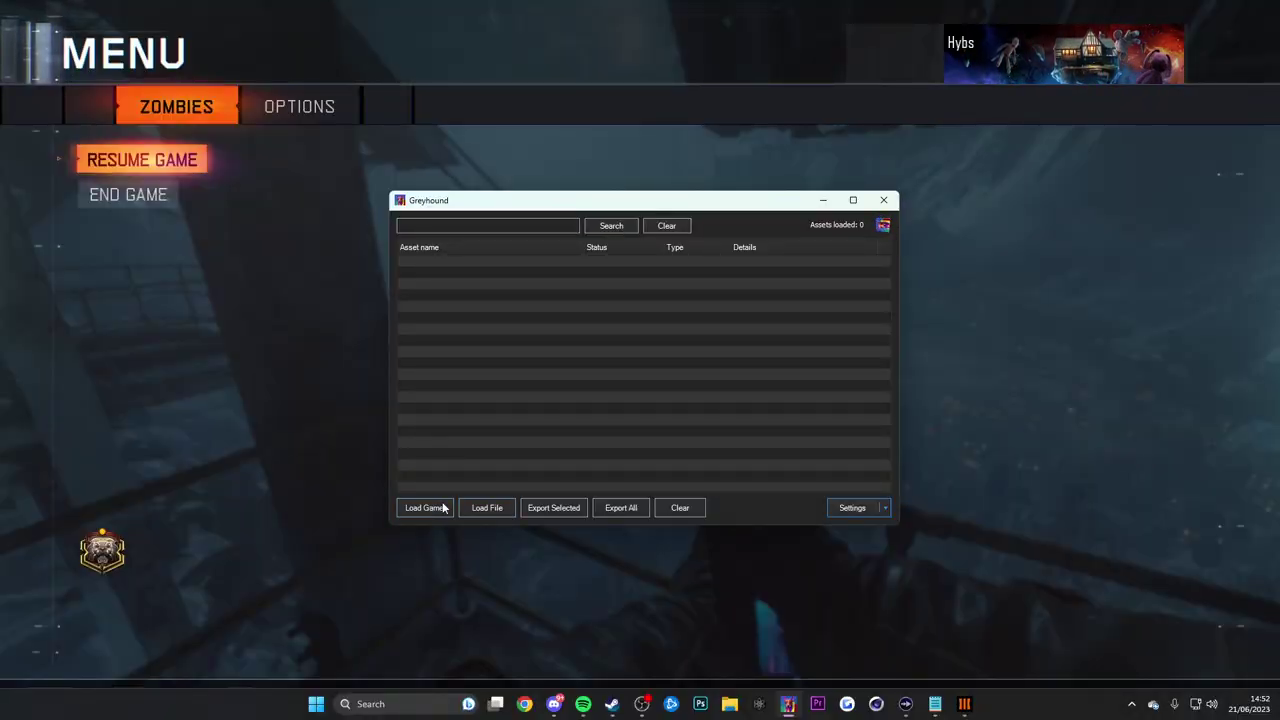
Turn off XAnim loading and .XMODEL_BIN export, keeping .MA, .OBJ and .SEMODEL model formats
click(851, 508)
click(603, 292)
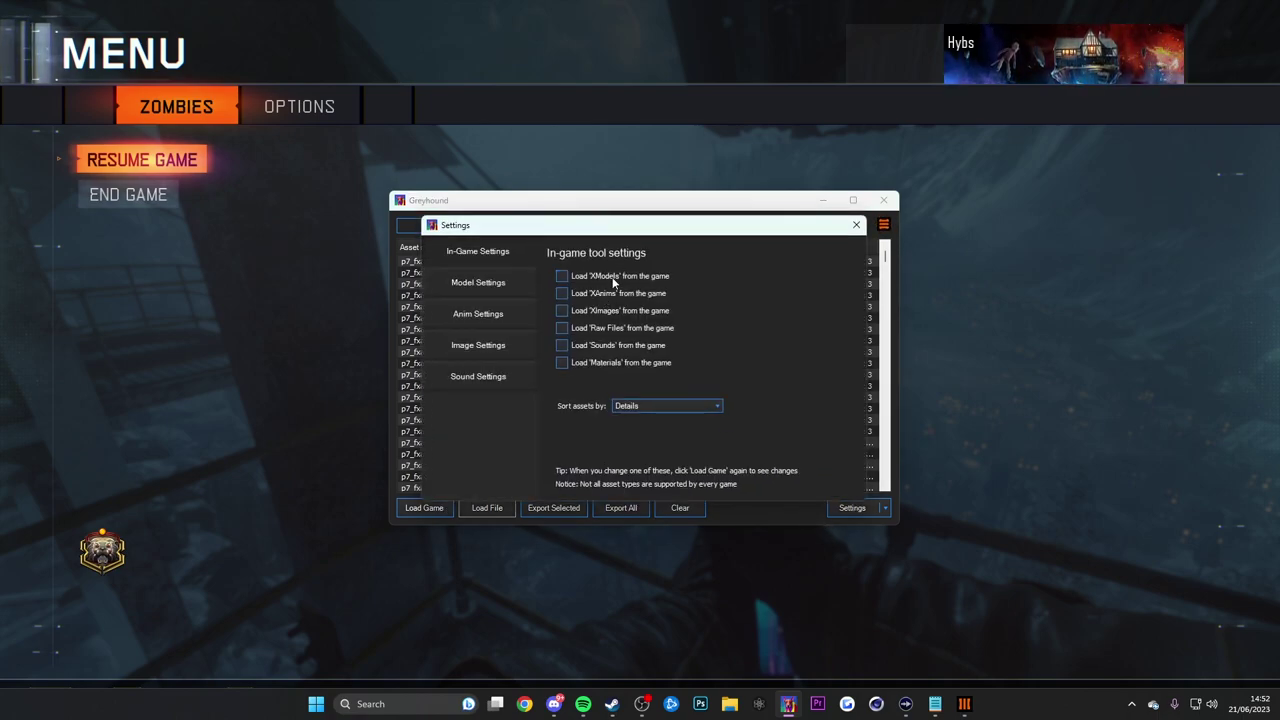
click(507, 289)
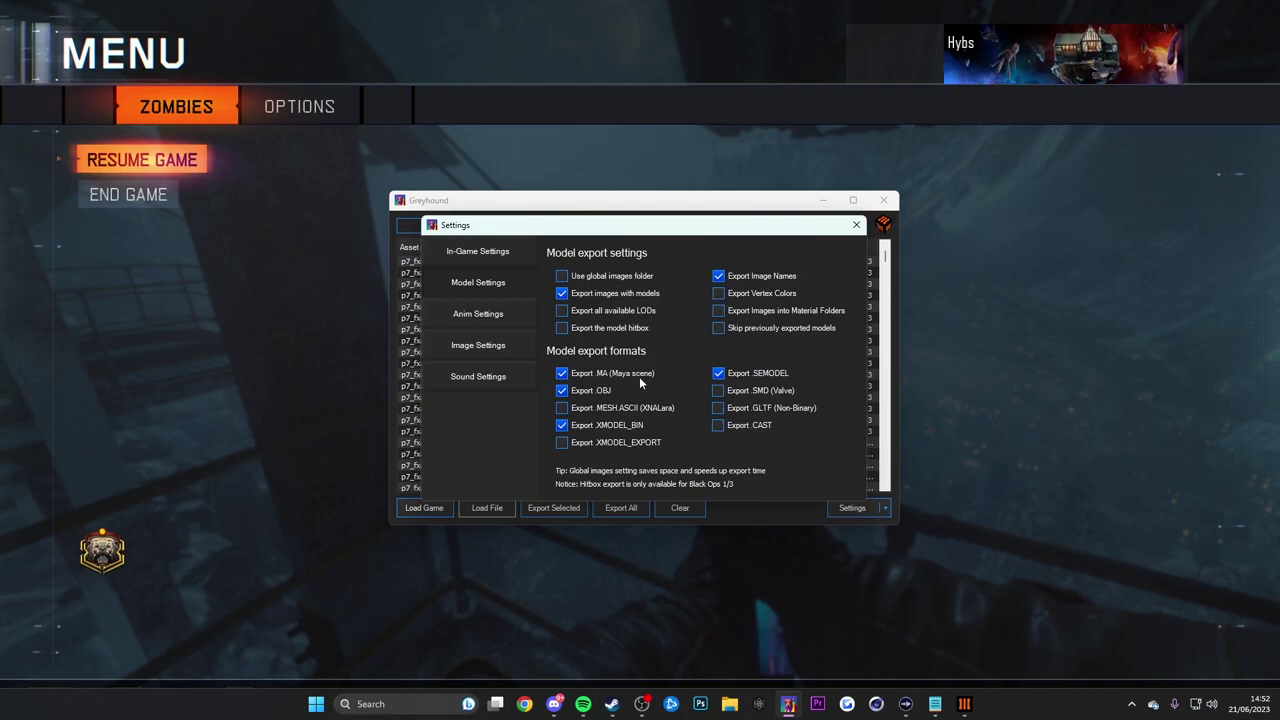
click(601, 425)
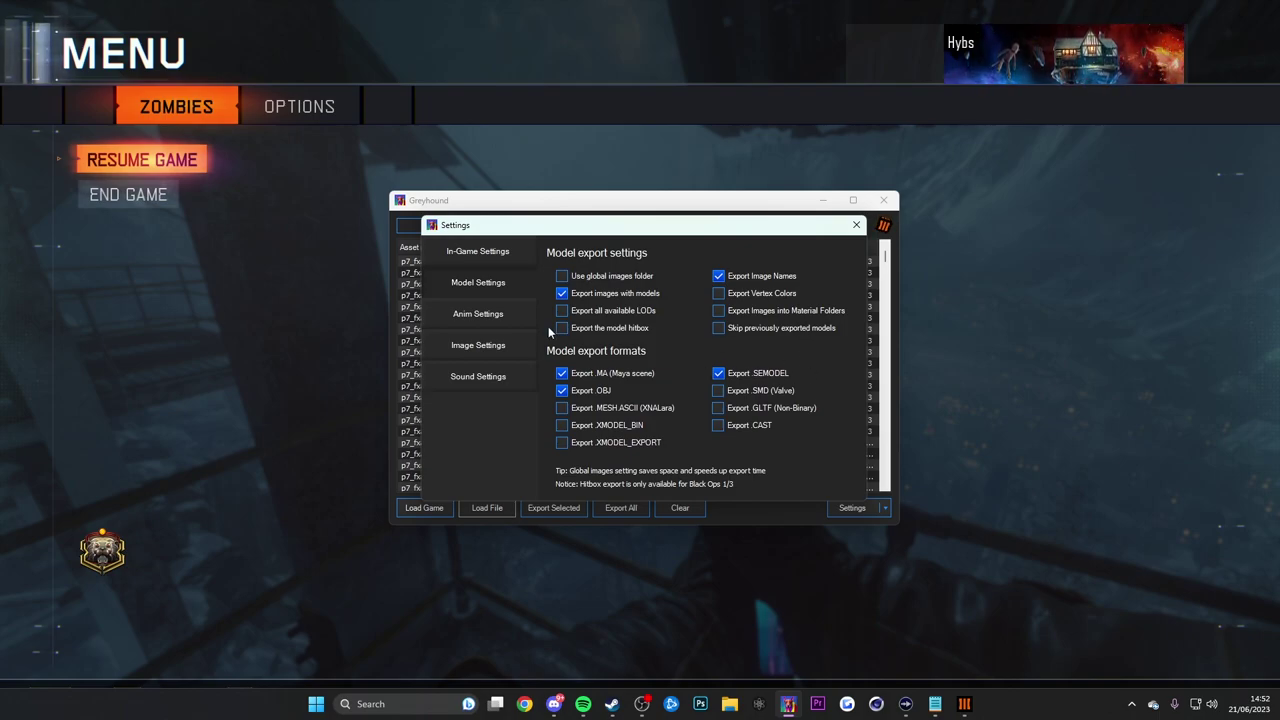
click(855, 226)
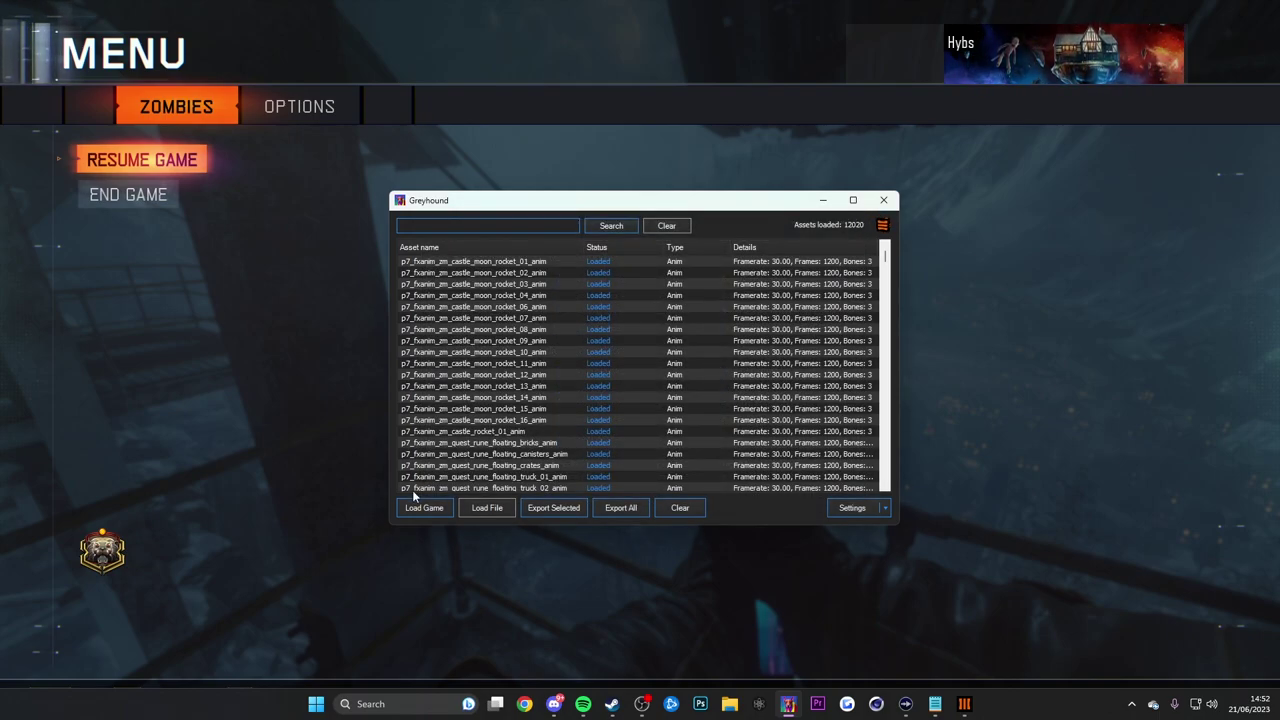
Change the XModel and asset-type load options, then reload the game to list 4021 models
scroll(412, 490, down, 5)
click(850, 508)
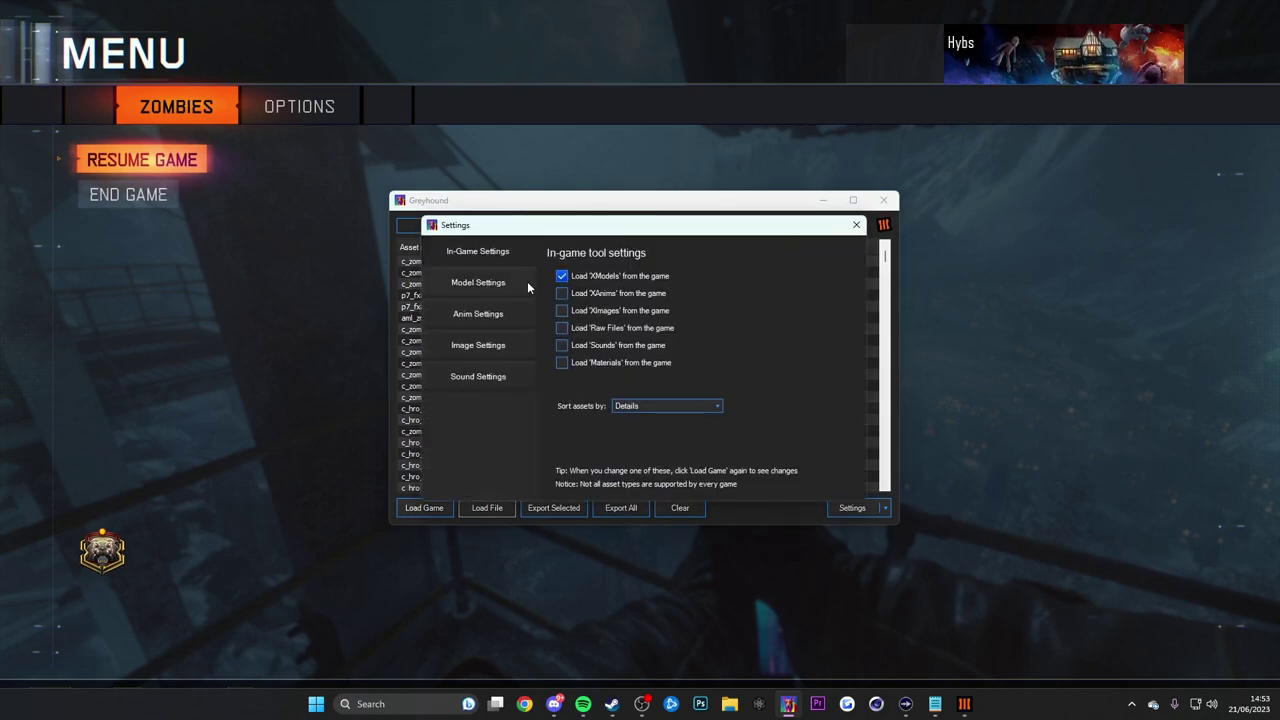
click(509, 281)
click(512, 256)
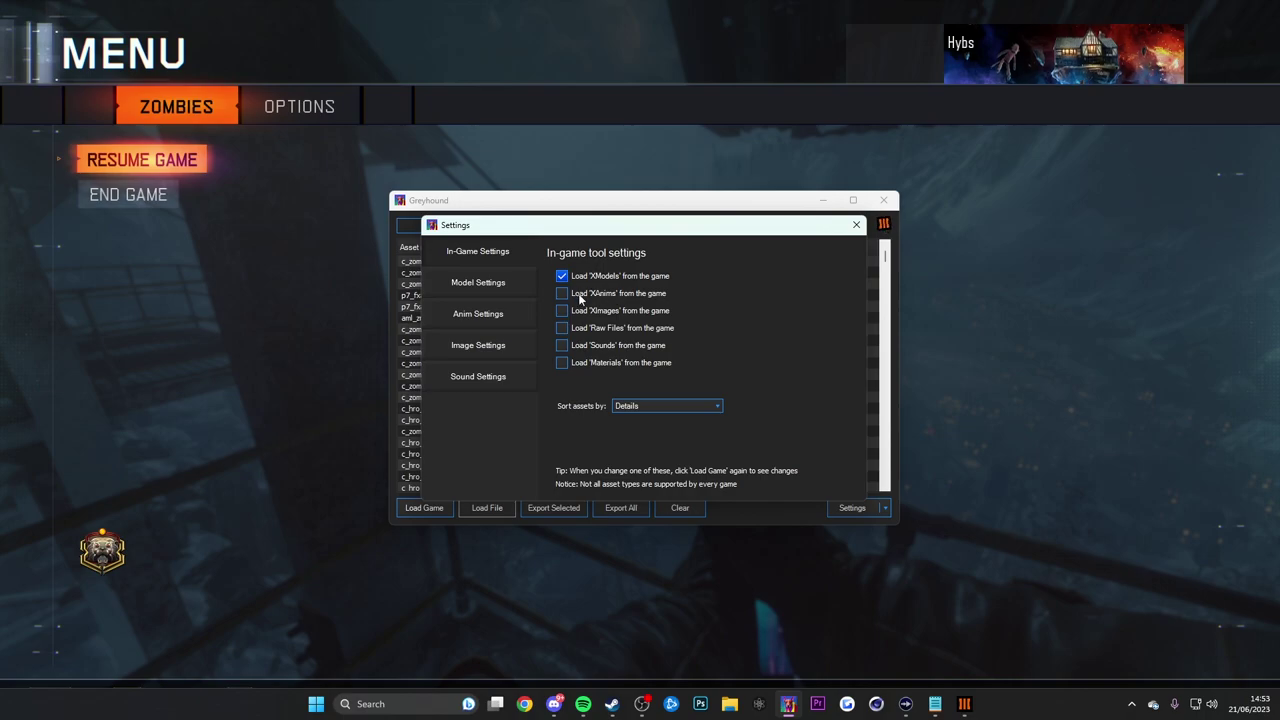
click(616, 275)
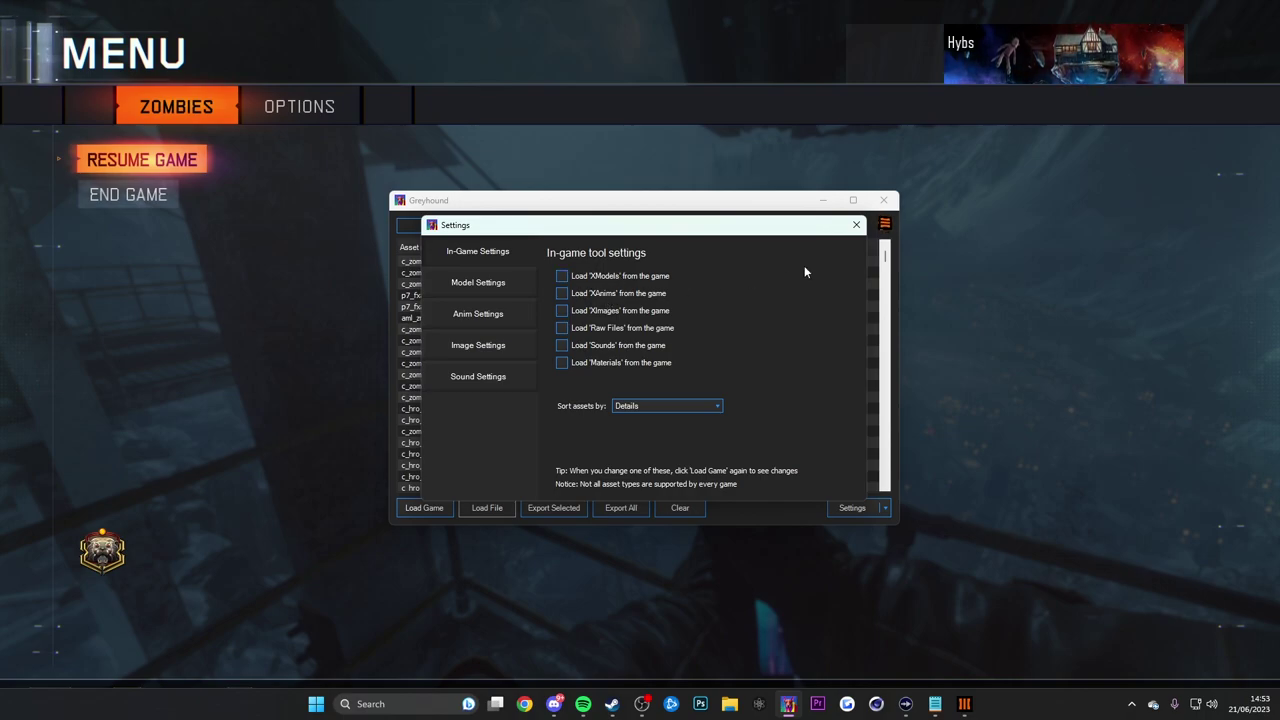
click(624, 294)
click(856, 224)
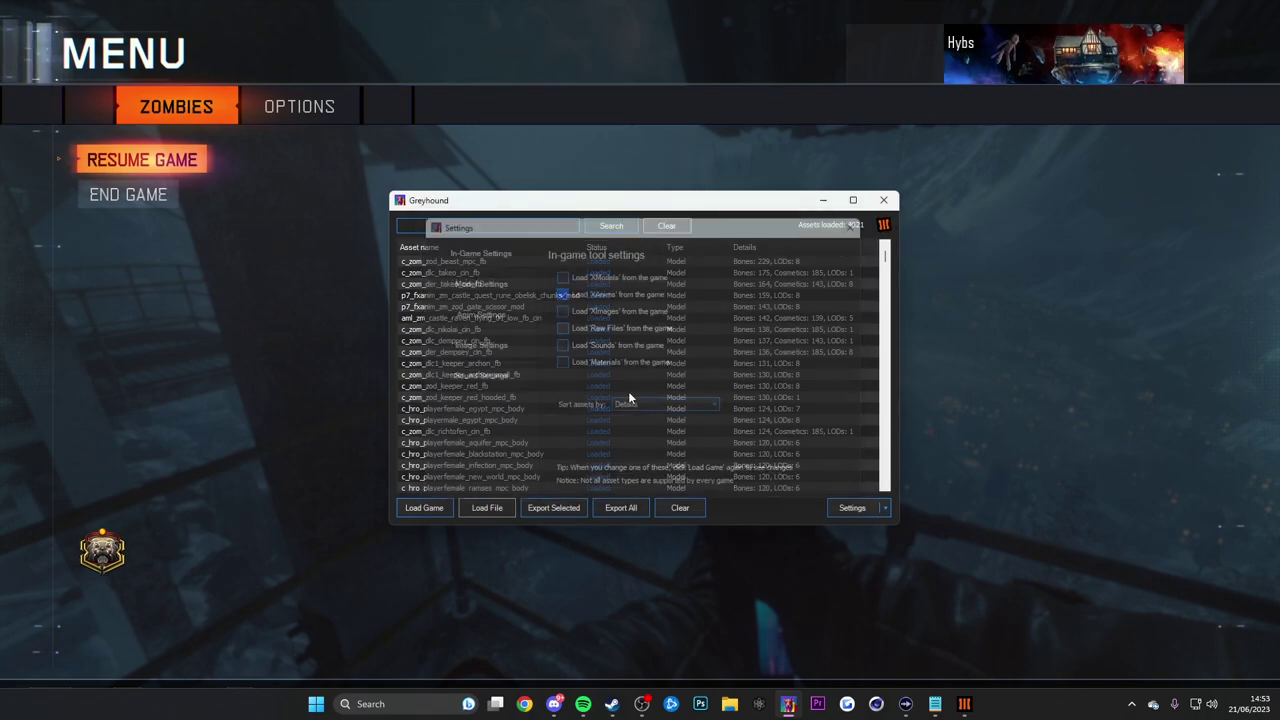
click(424, 508)
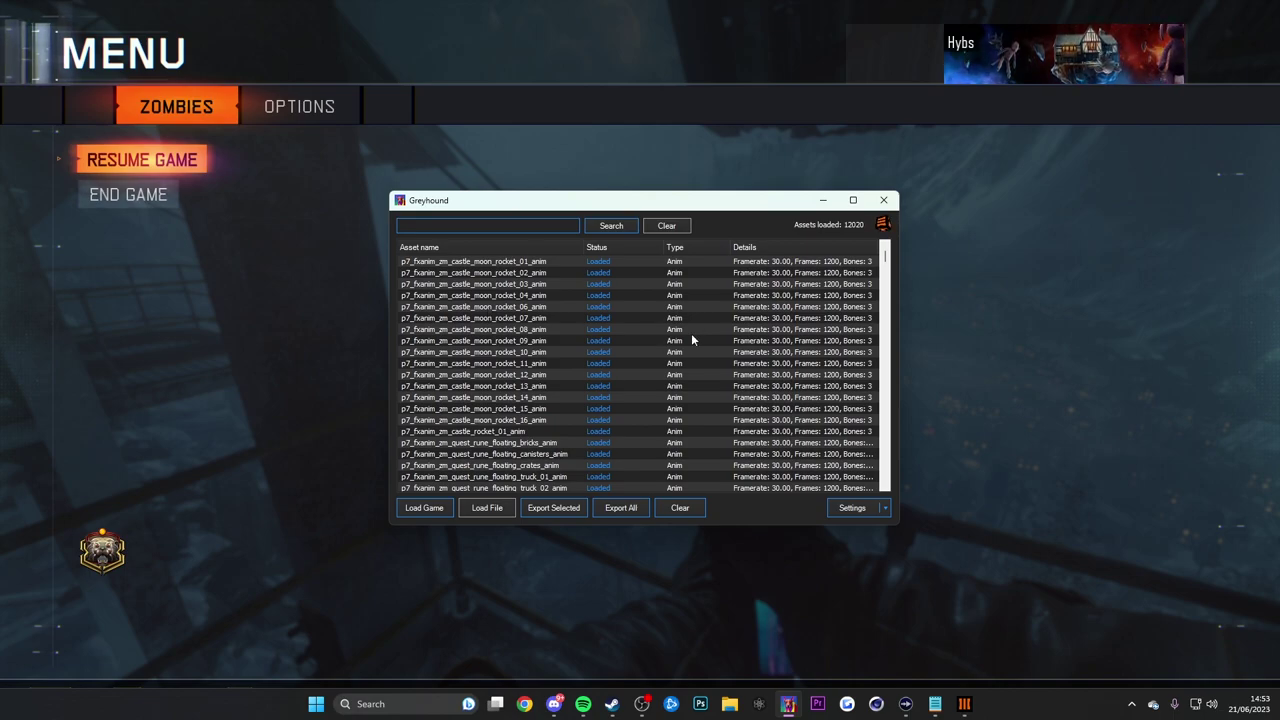
Review the image export settings and confirm animations export as .SEANIM
click(852, 508)
click(478, 345)
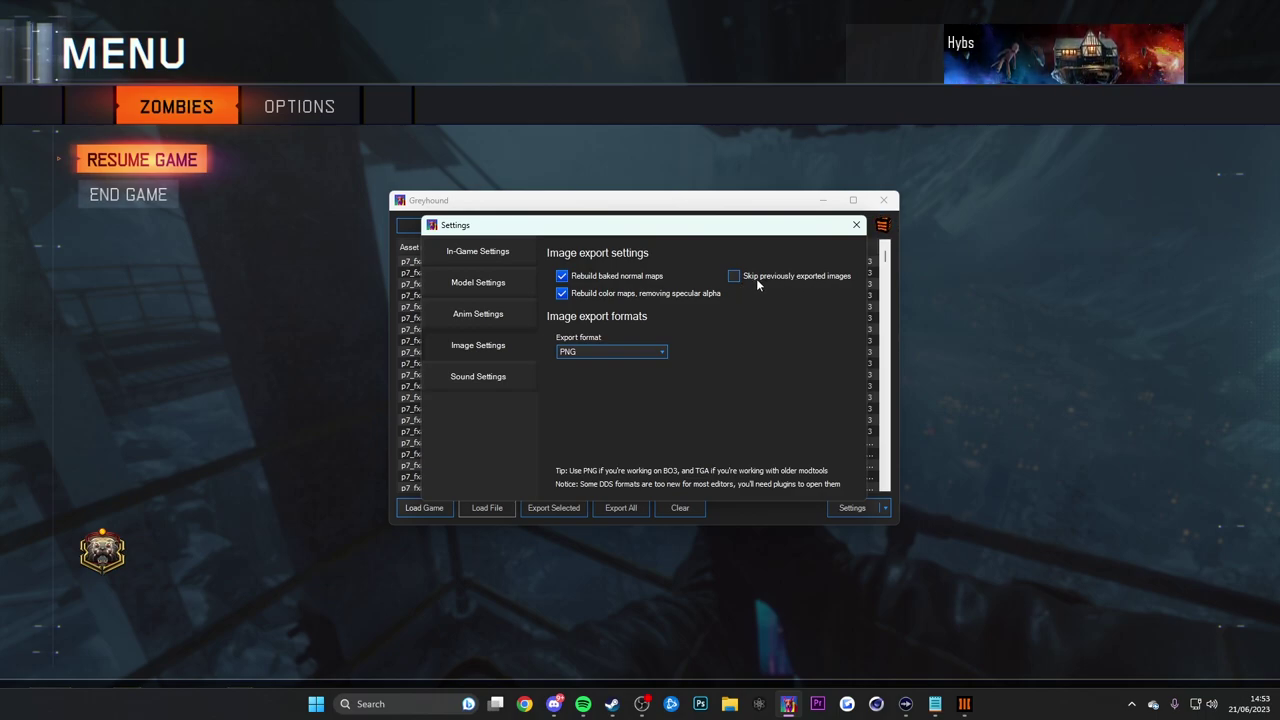
click(466, 315)
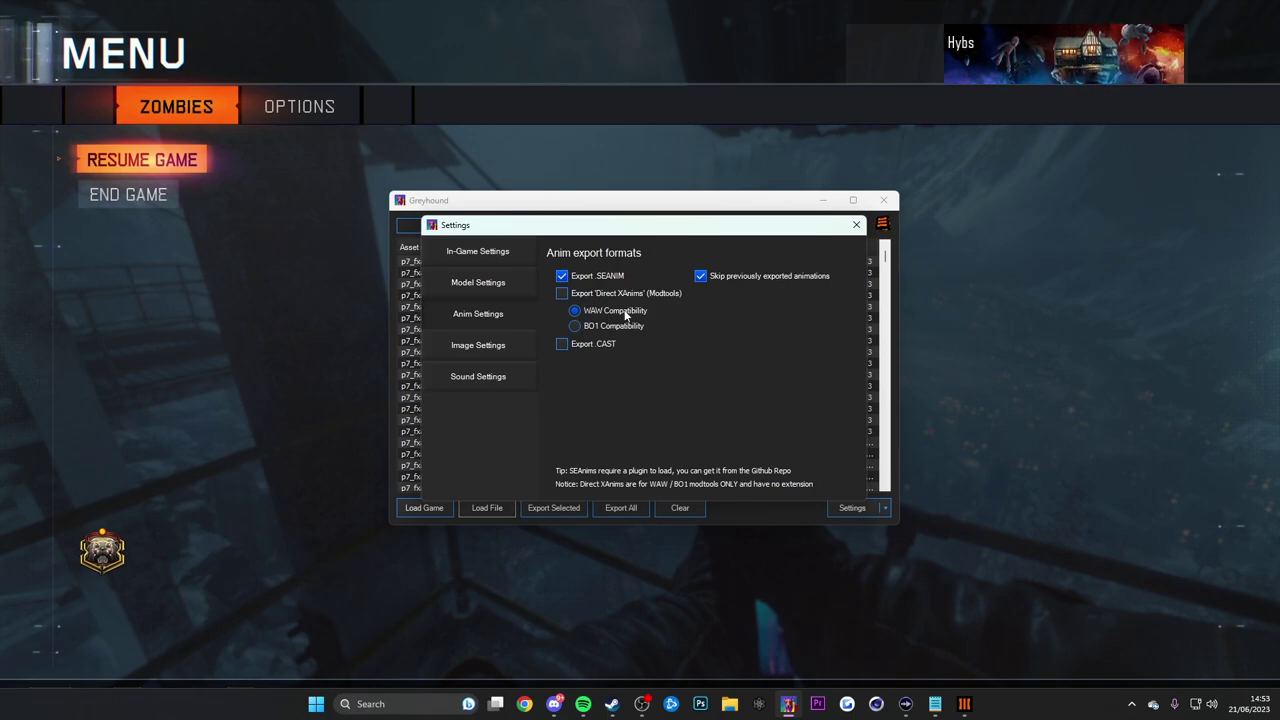
key(Escape)
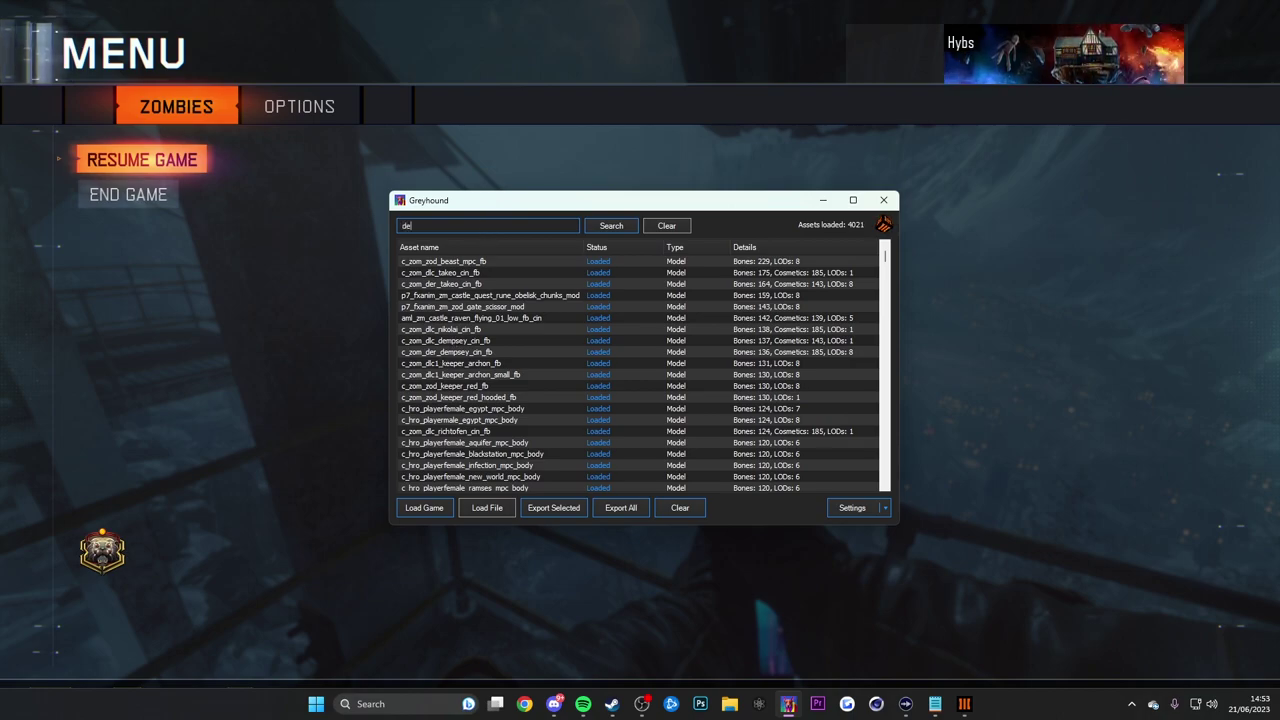
Search 'dempsey', export c_zom_der_dempsey_mpc_fb, then filter the list by 'cas'
text(mpsey)
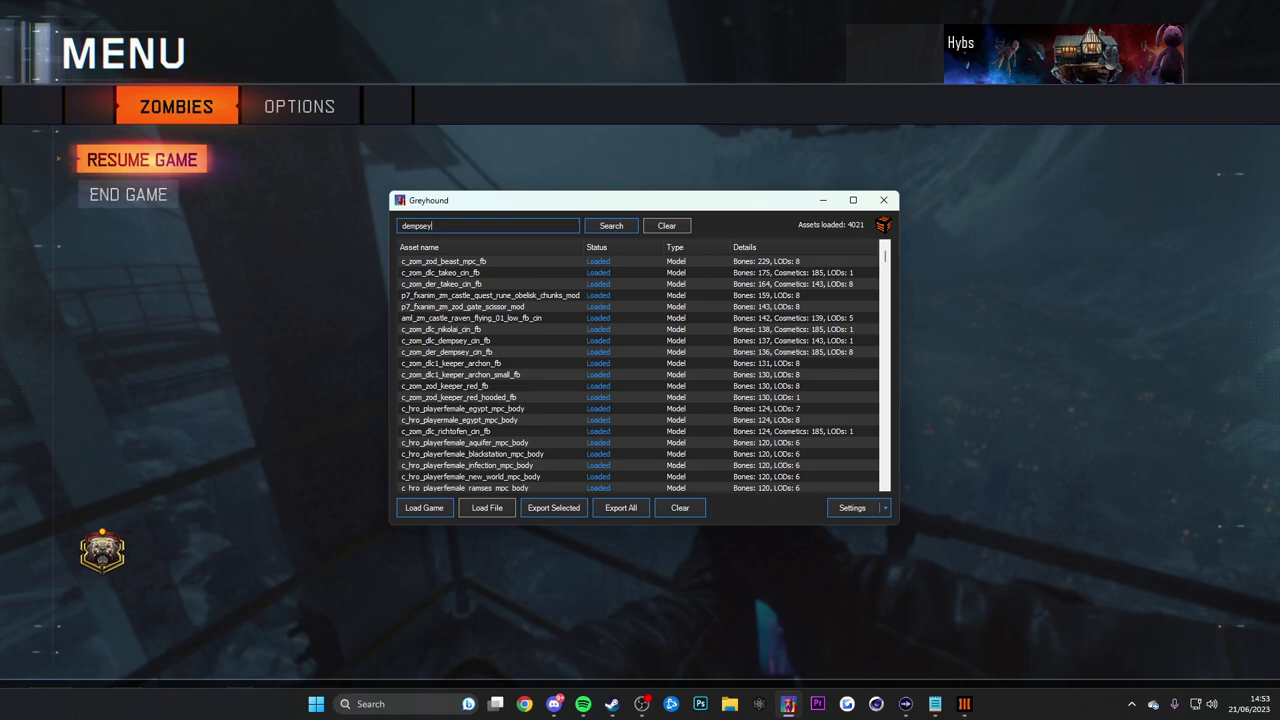
key(Return)
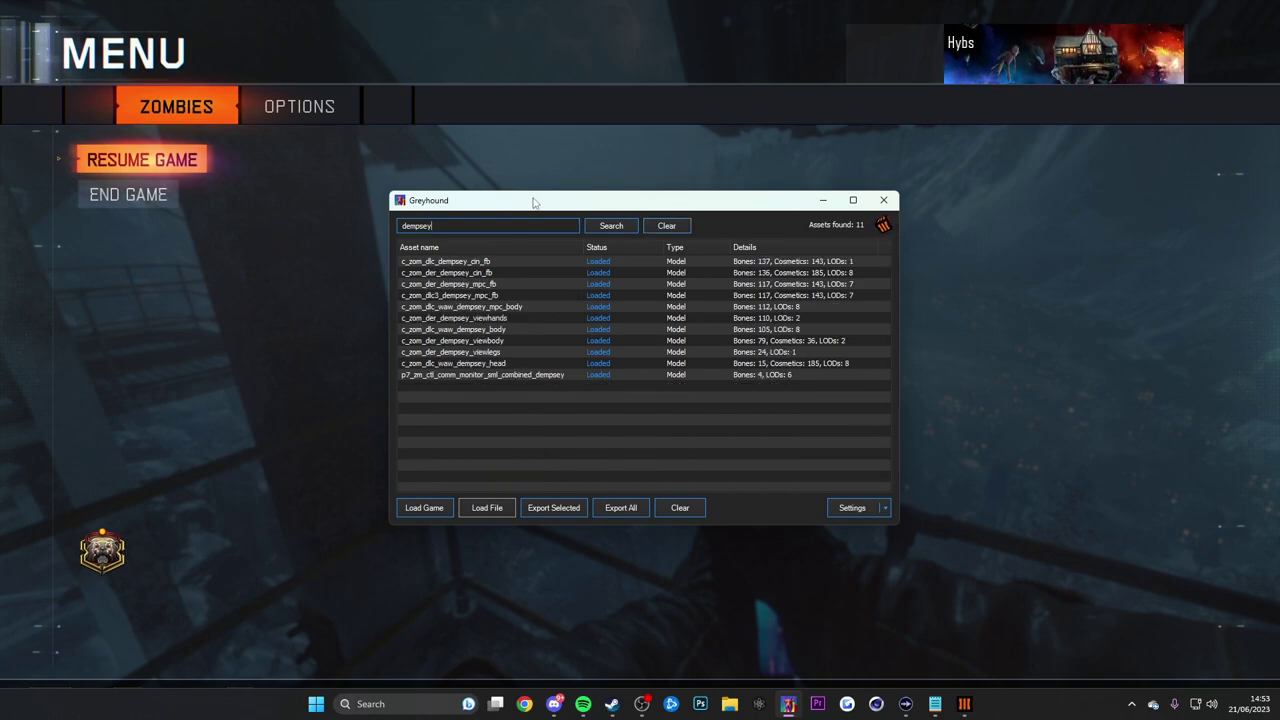
drag(533, 203, 508, 202)
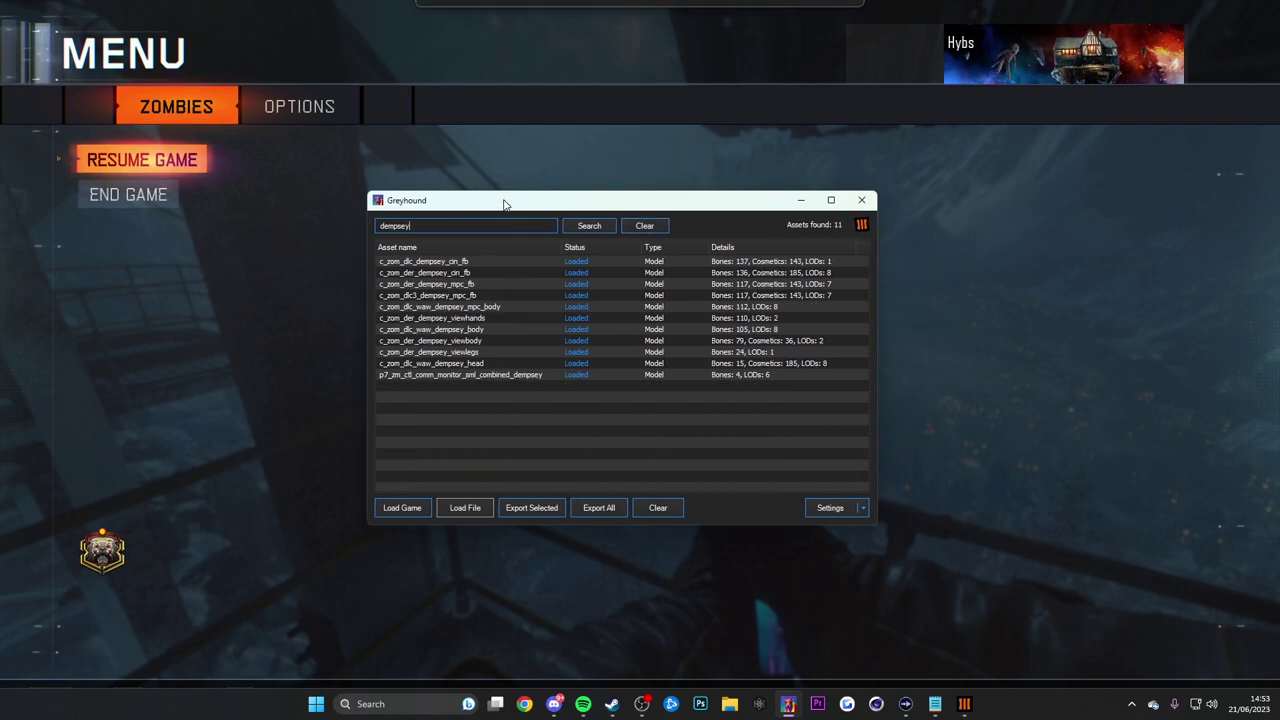
click(447, 283)
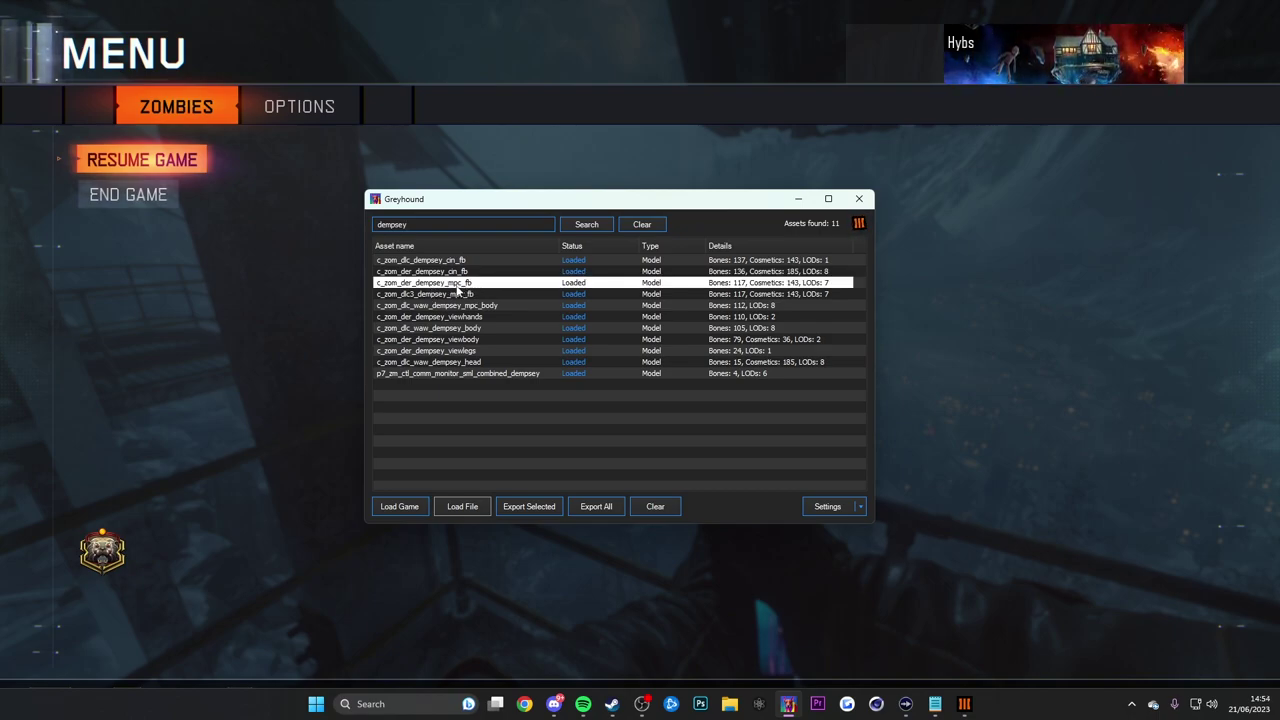
double_click(469, 285)
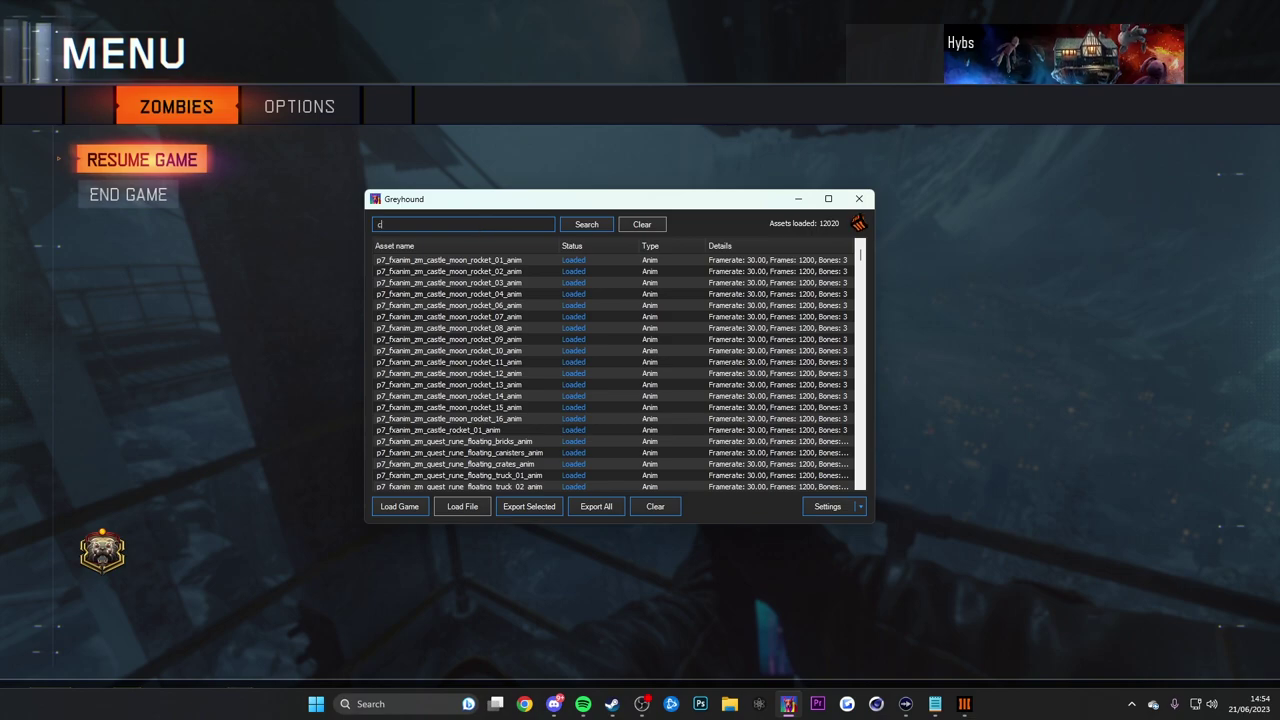
text(as)
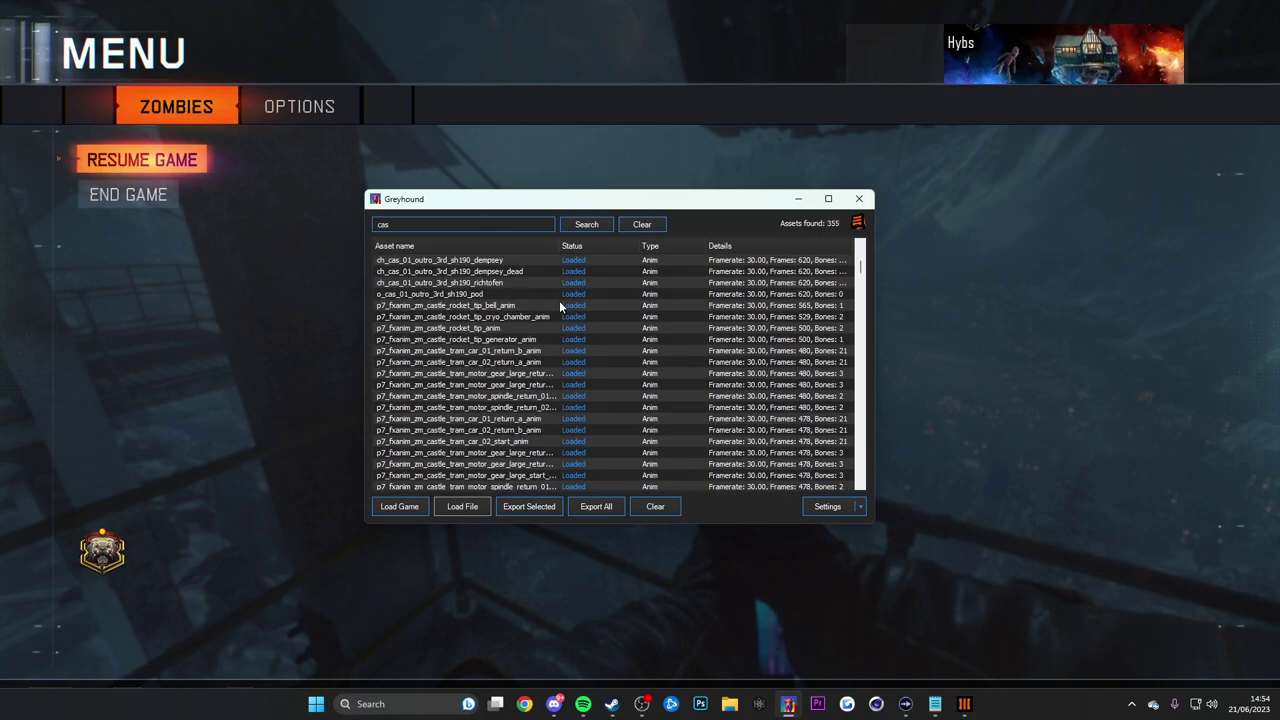
Filter the asset list by 'outro' and browse the 171 castle outro animations
scroll(491, 385, down, 2)
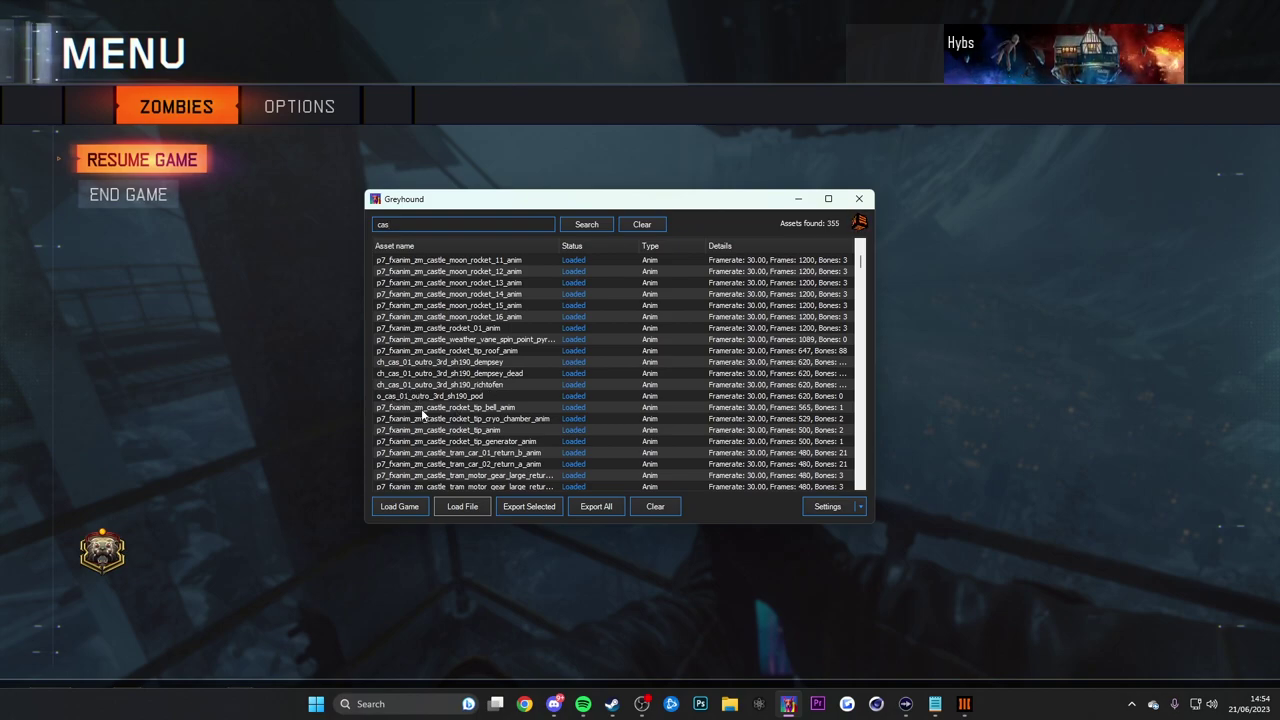
key(BackSpace)
key(BackSpace)
key(BackSpace)
text(outro)
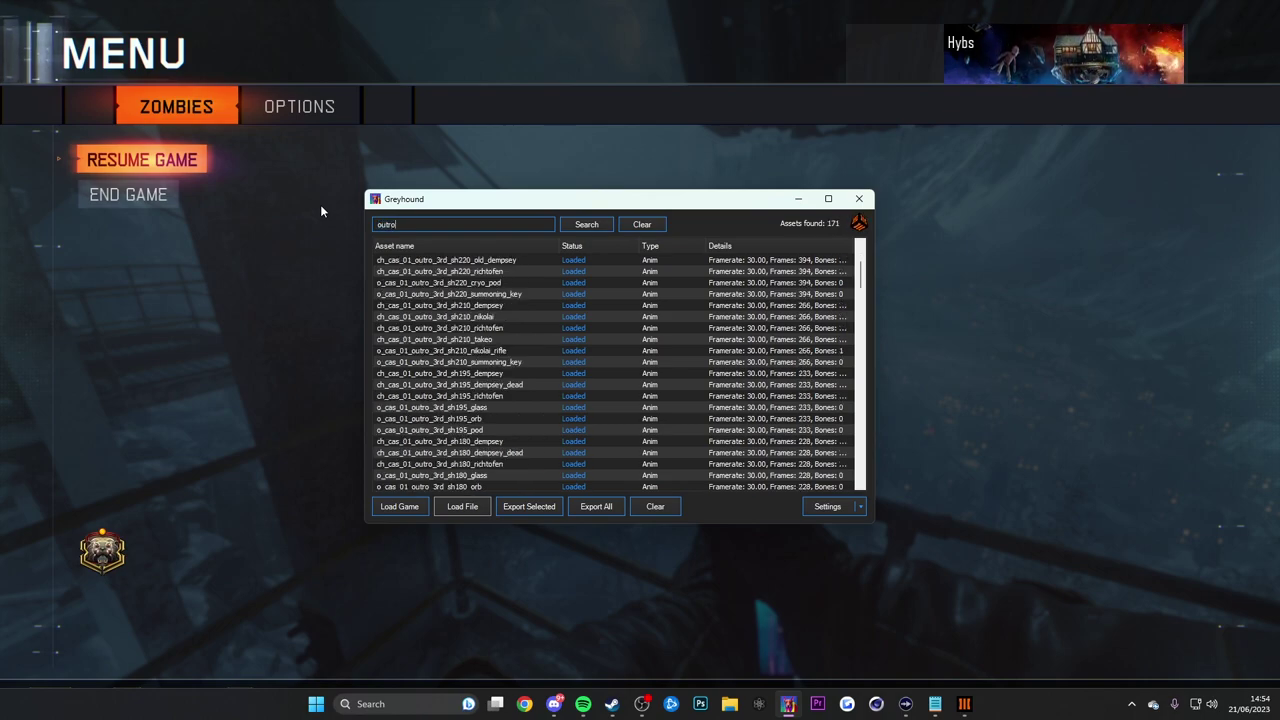
scroll(467, 365, down, 15)
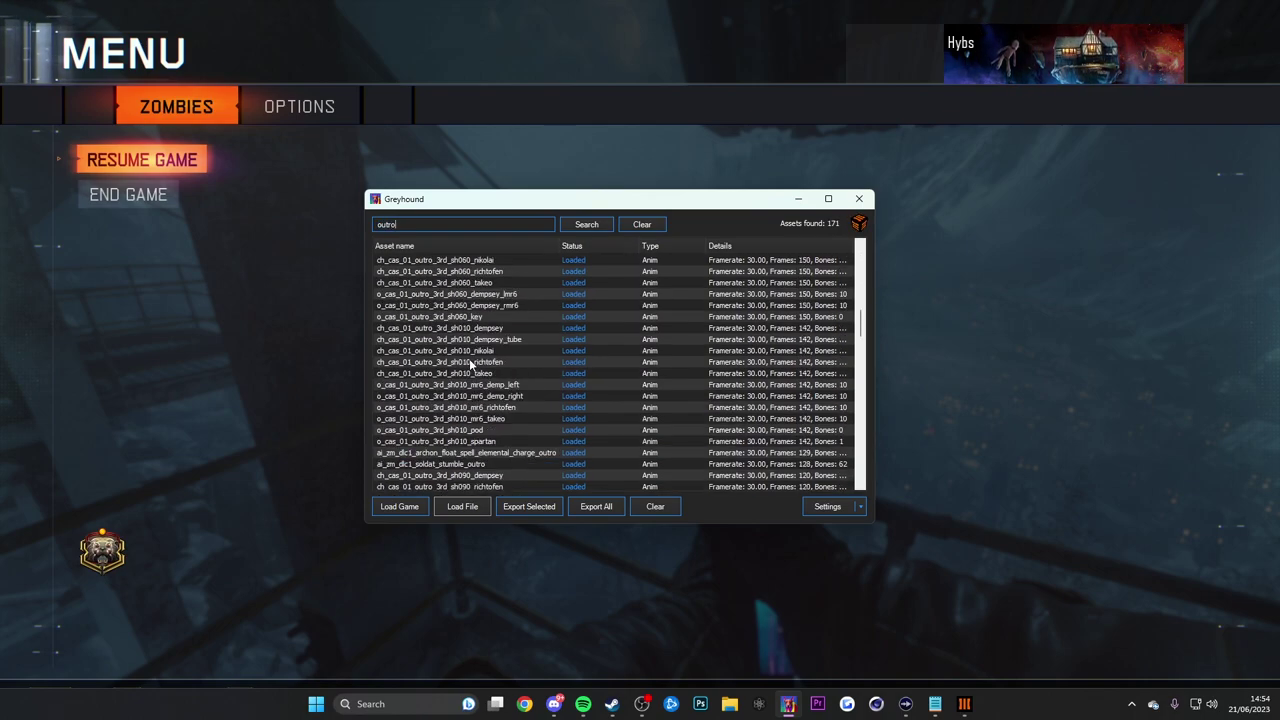
scroll(470, 364, up, 12)
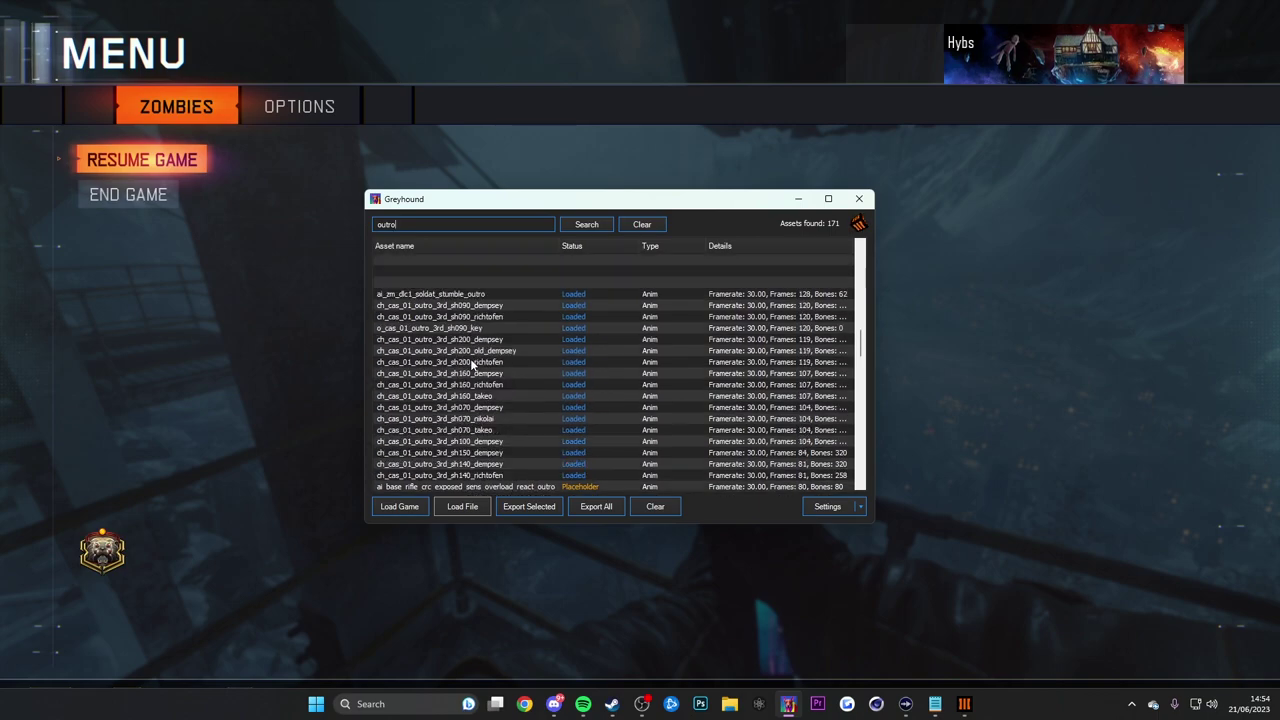
scroll(470, 363, up, 5)
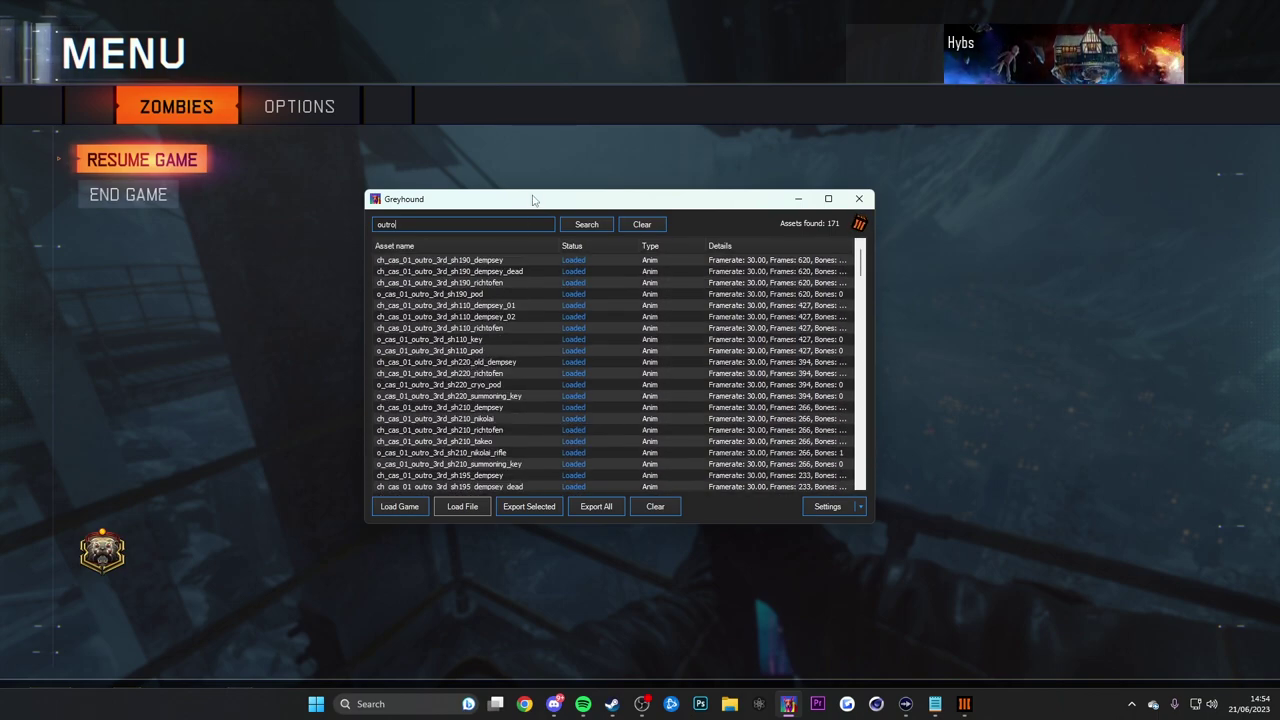
drag(533, 199, 547, 202)
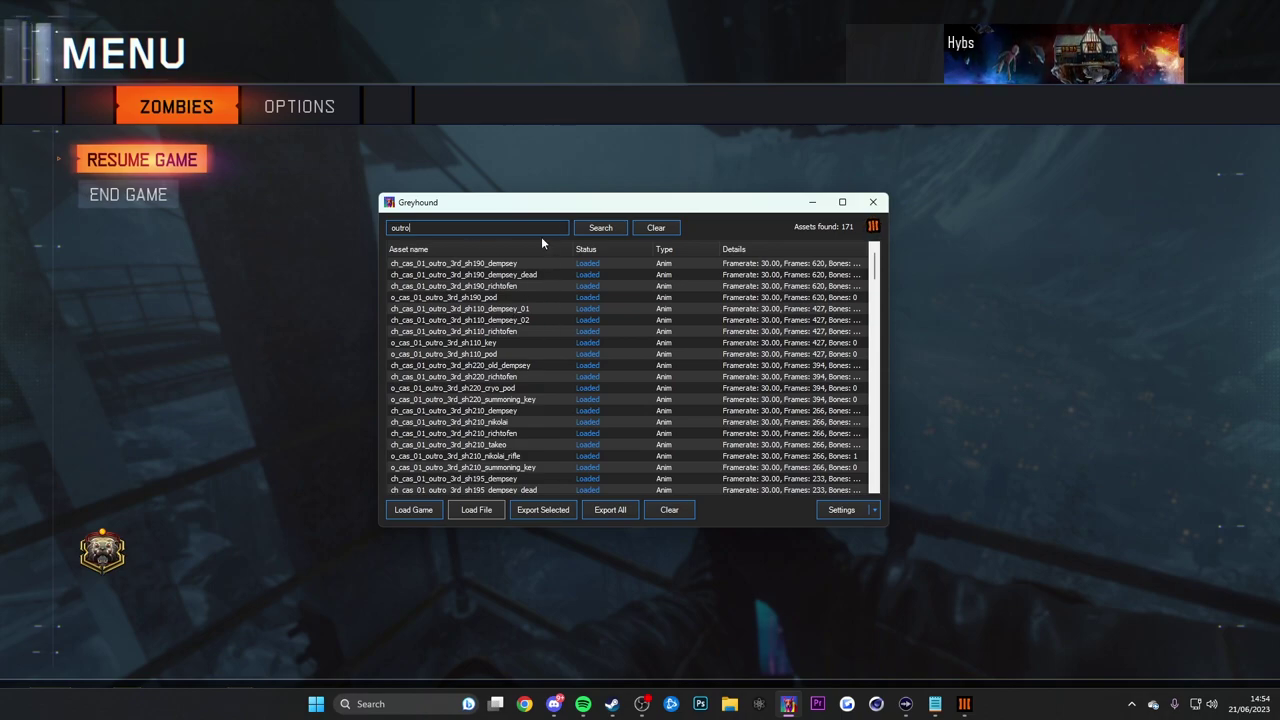
Clear the search, enable XModel loading, disable XAnim loading, and reload the game's assets
click(652, 229)
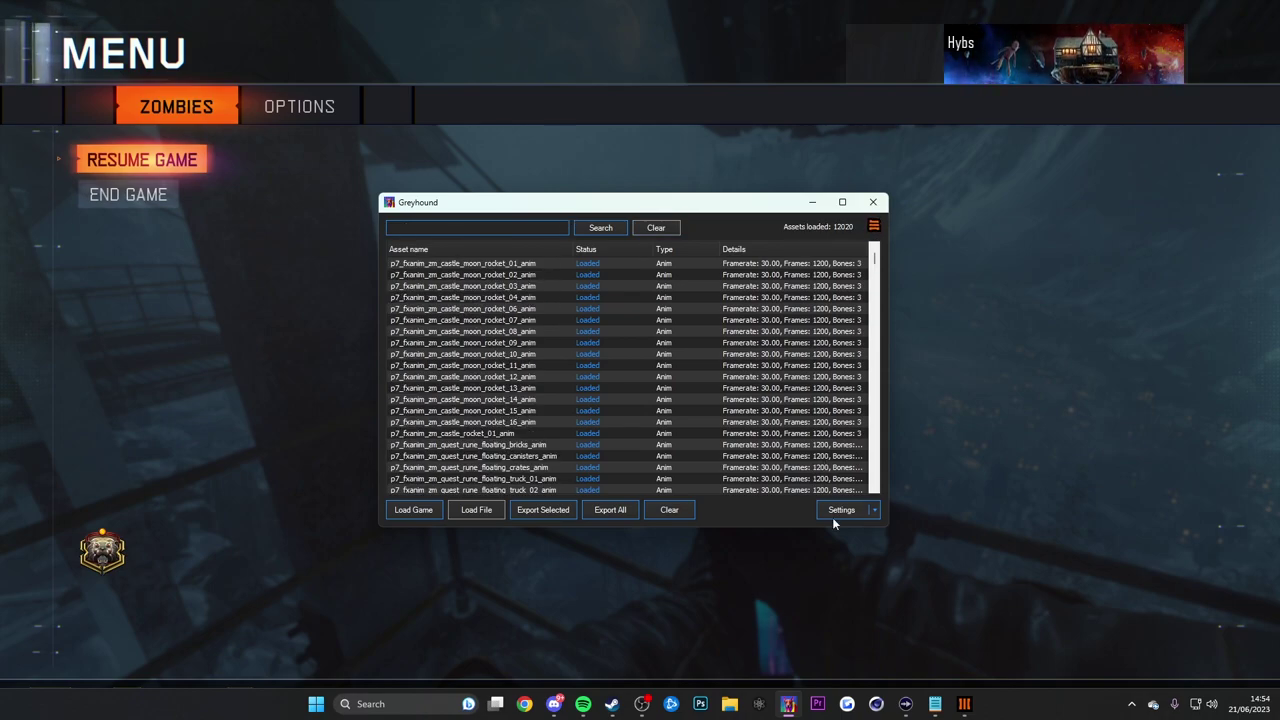
click(836, 511)
click(551, 278)
click(648, 296)
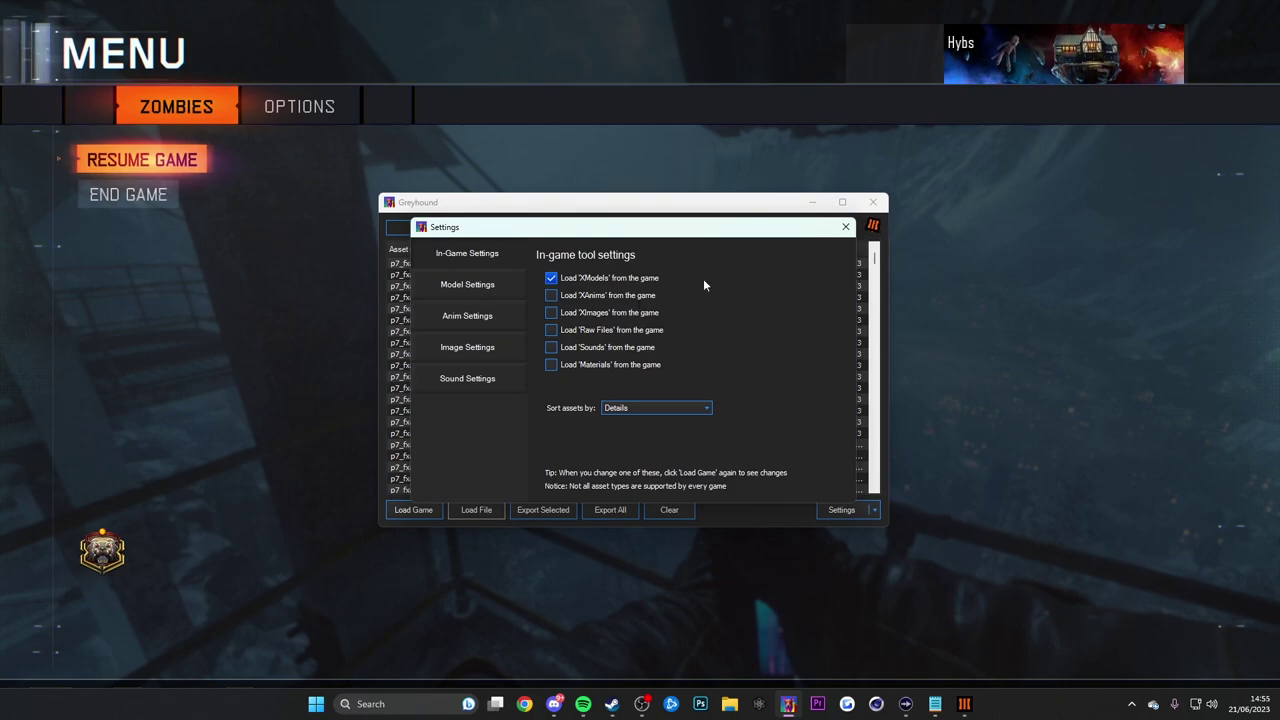
click(845, 227)
click(413, 510)
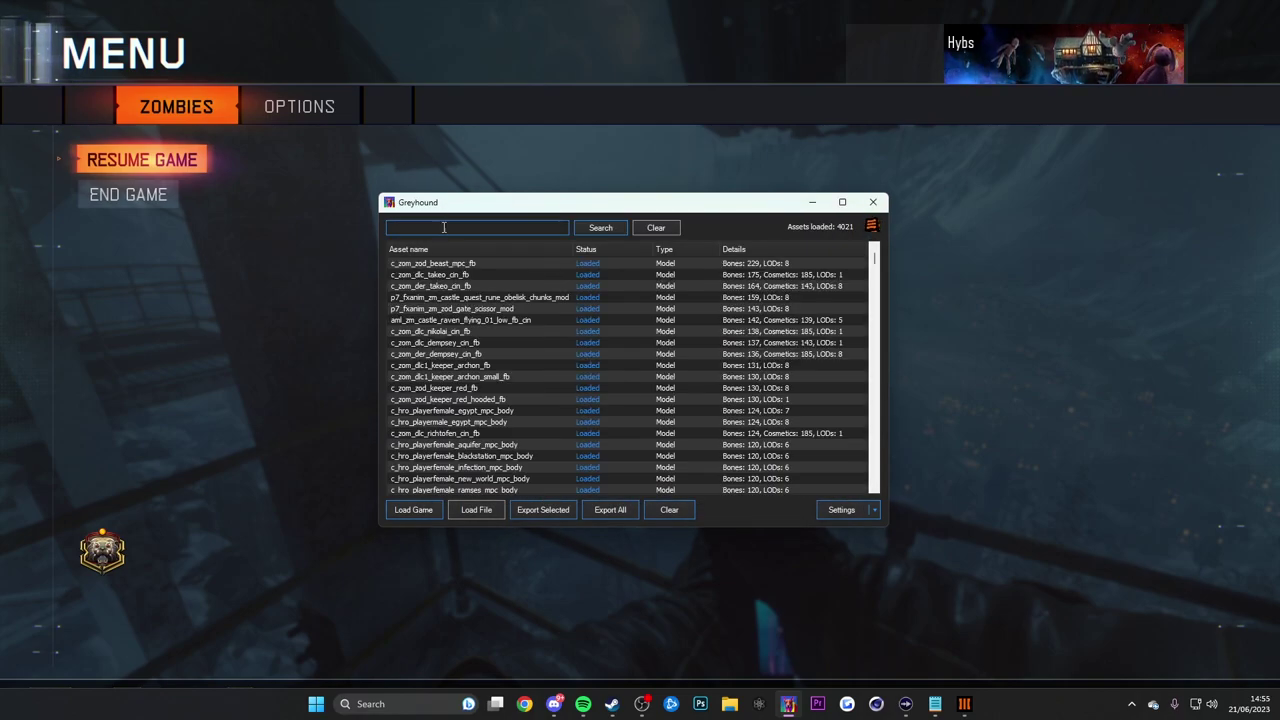
Search 'cin' then 'pb' and export the pb_dw_stand_idle animation
text(cin)
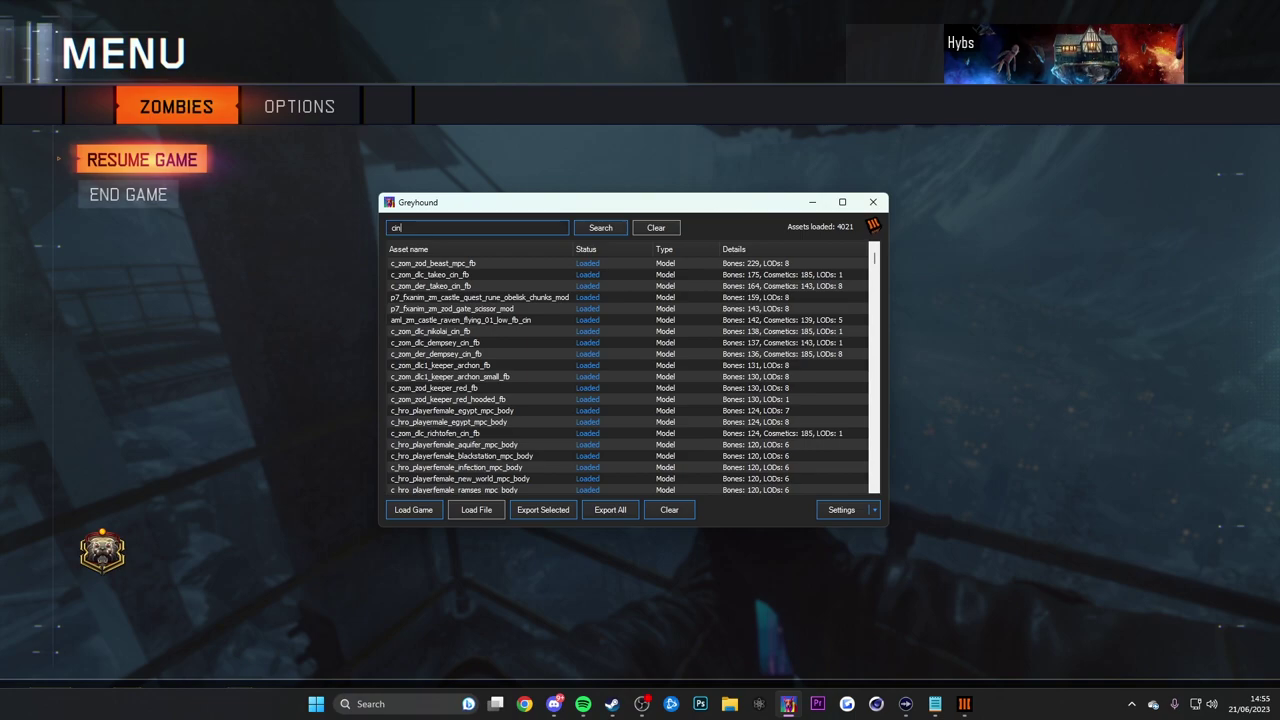
key(Return)
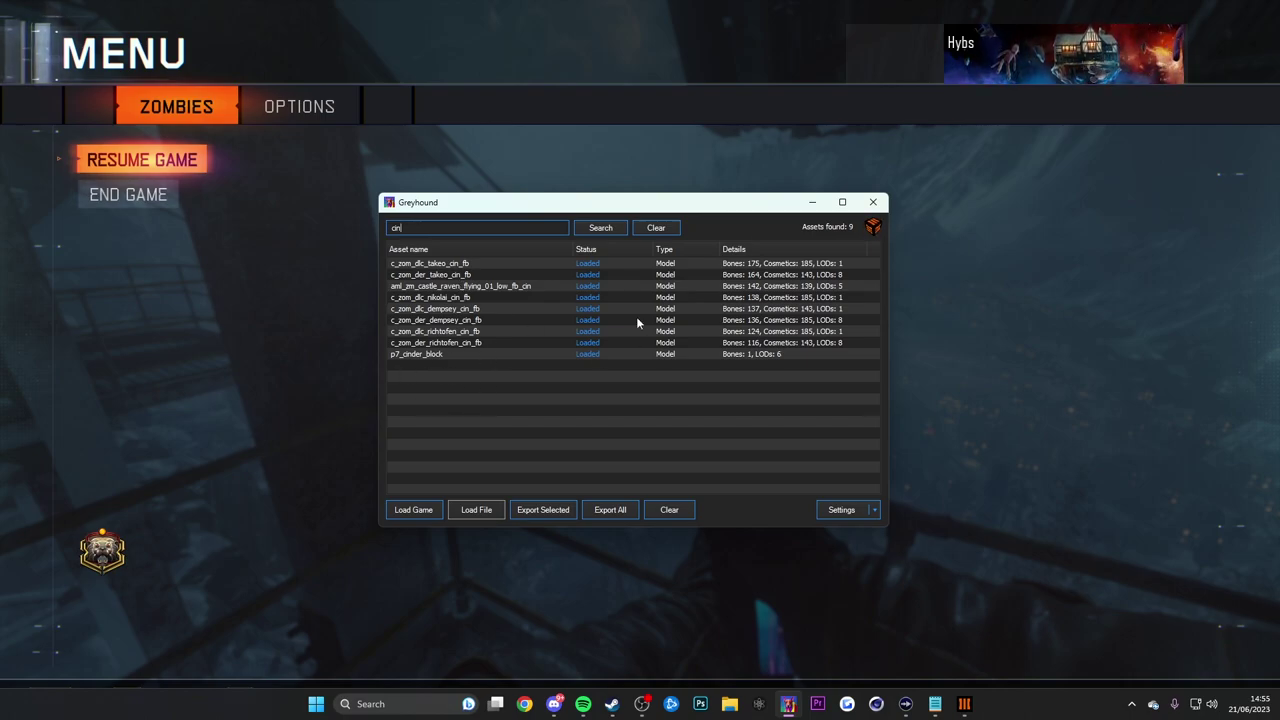
key(BackSpace)
key(BackSpace)
key(BackSpace)
text(pb)
key(Return)
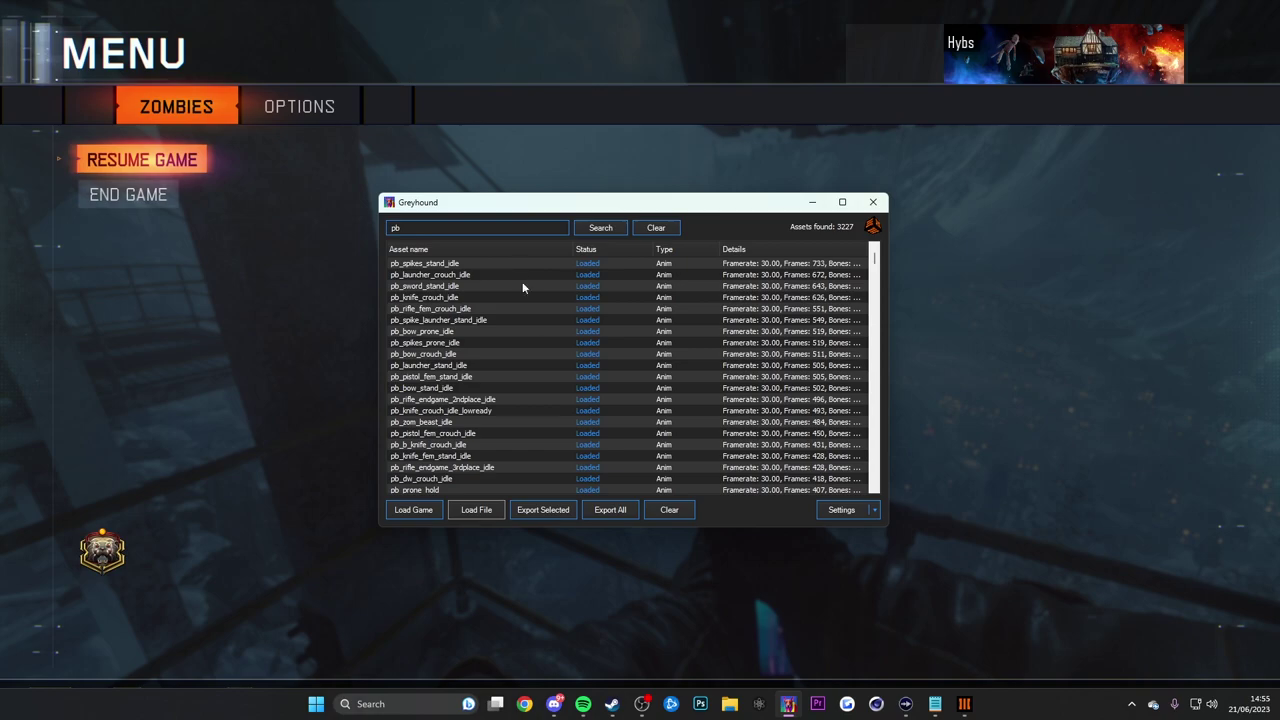
scroll(531, 357, down, 4)
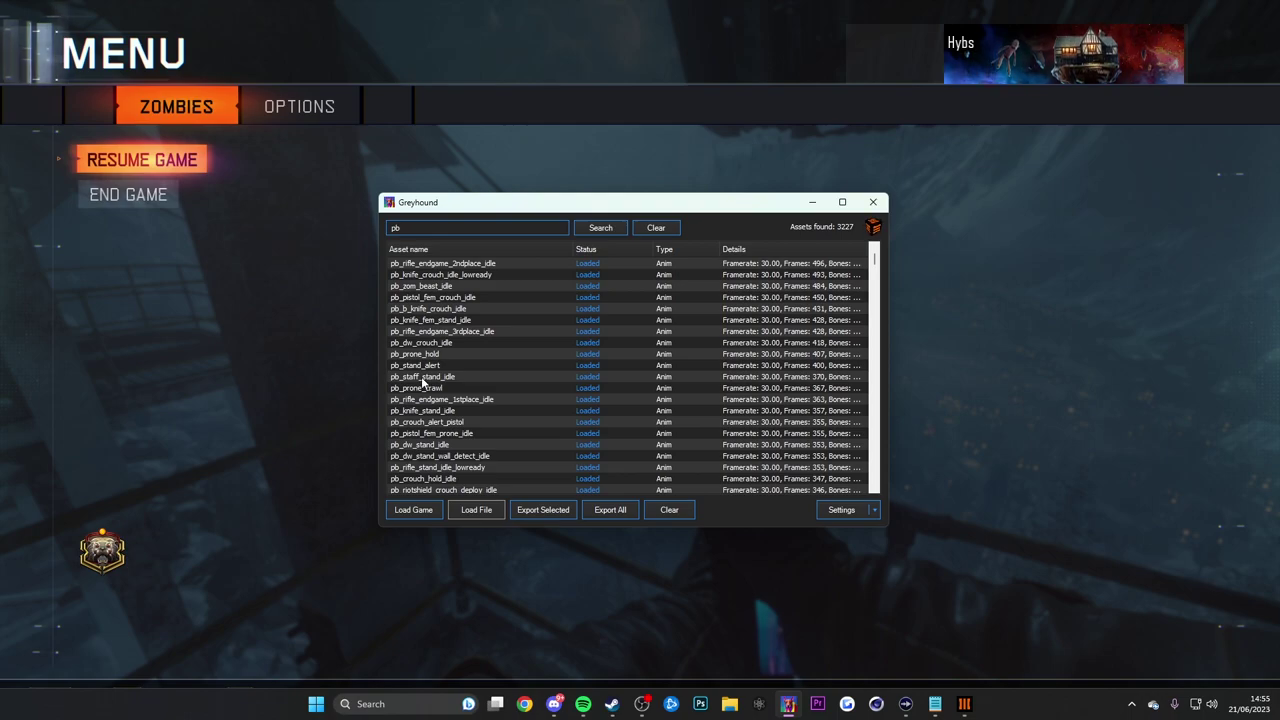
scroll(475, 400, down, 2)
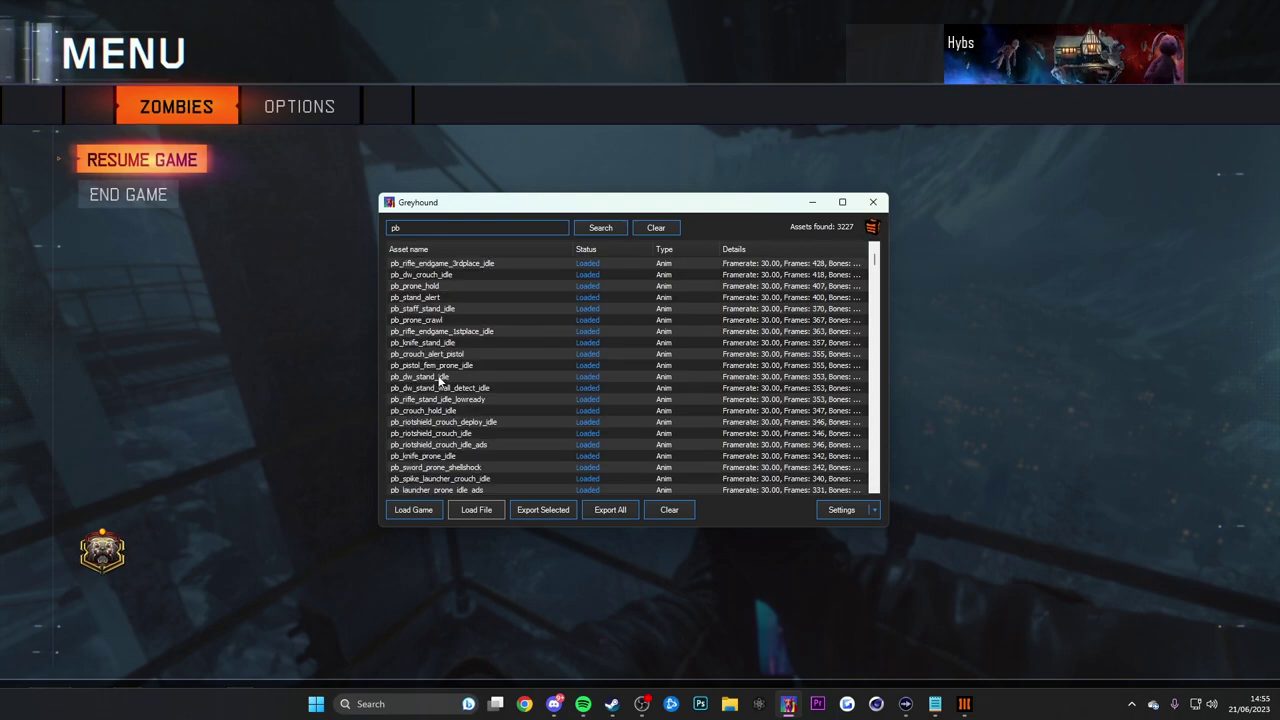
click(442, 378)
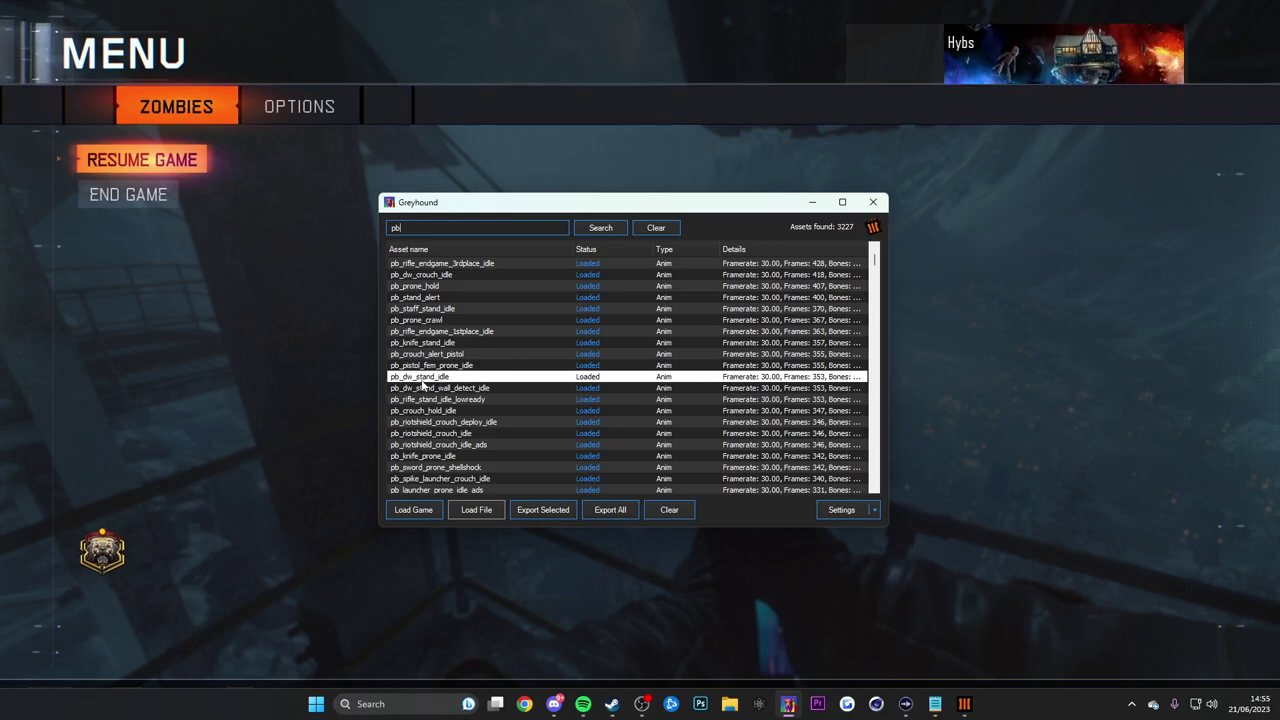
double_click(437, 381)
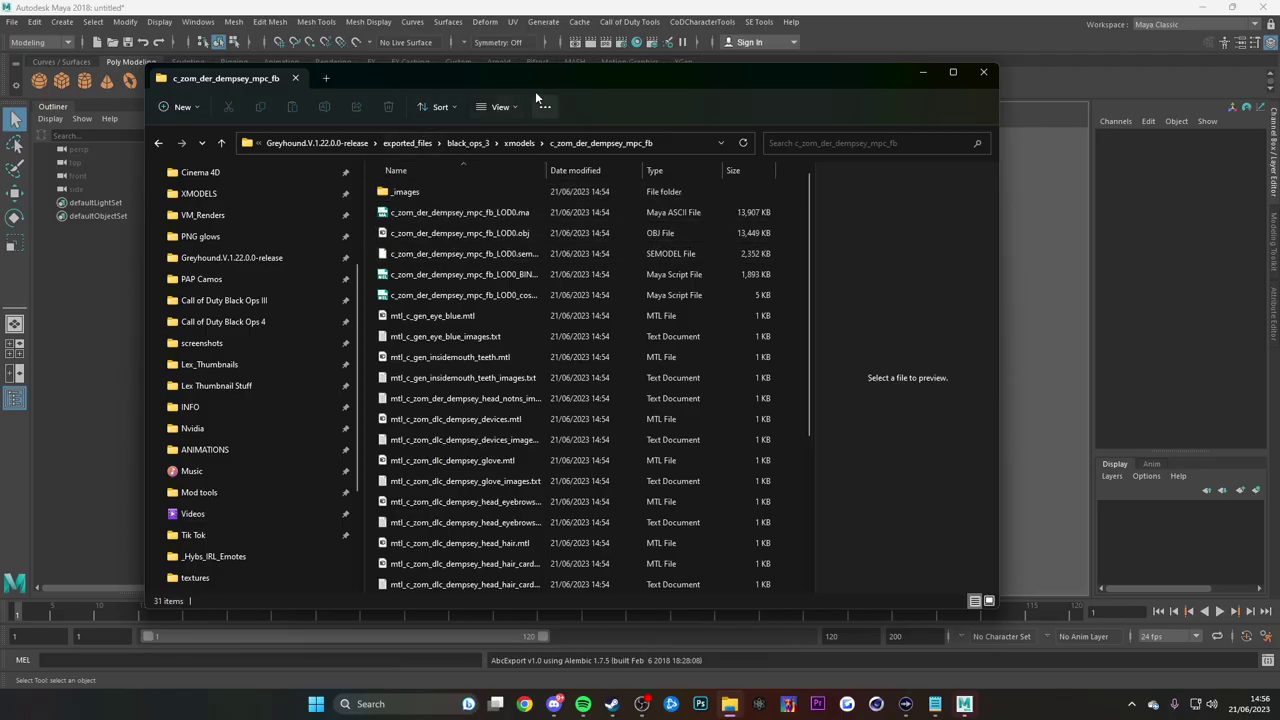
Drag the c_zom_der_dempsey_mpc_fb_LOD0 semodel from the export folder into the Maya scene
drag(549, 86, 568, 66)
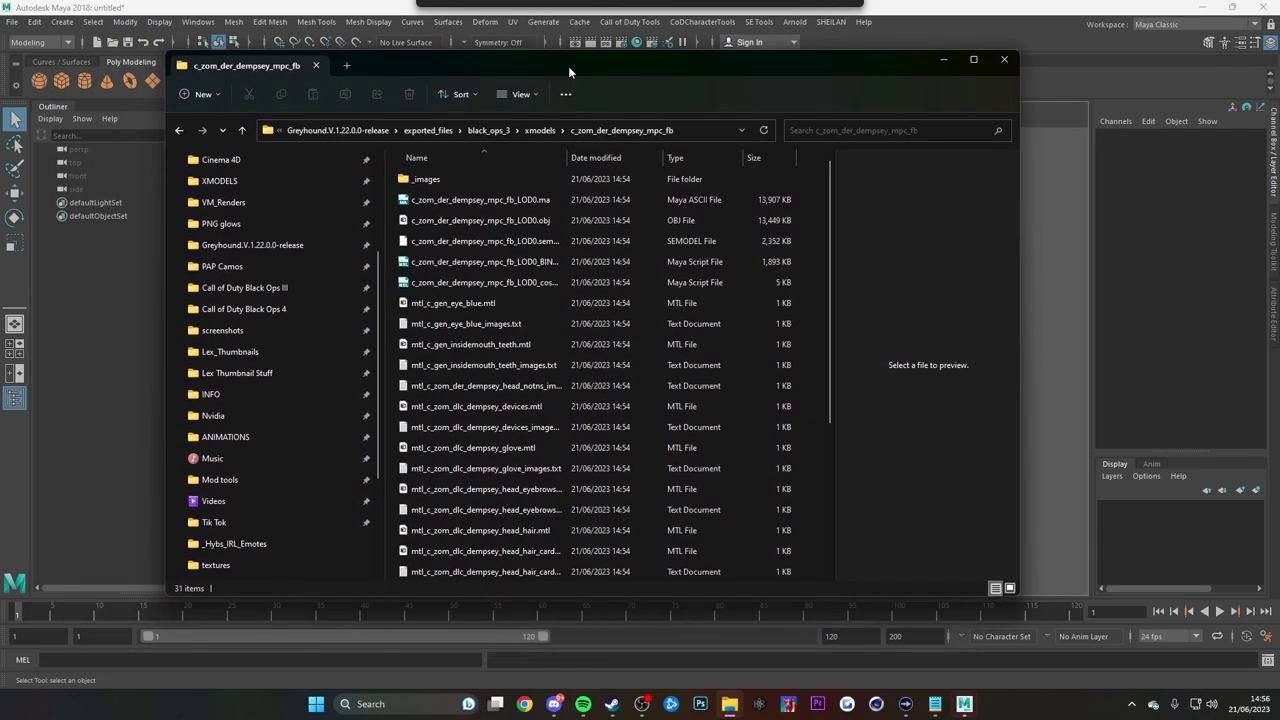
click(595, 241)
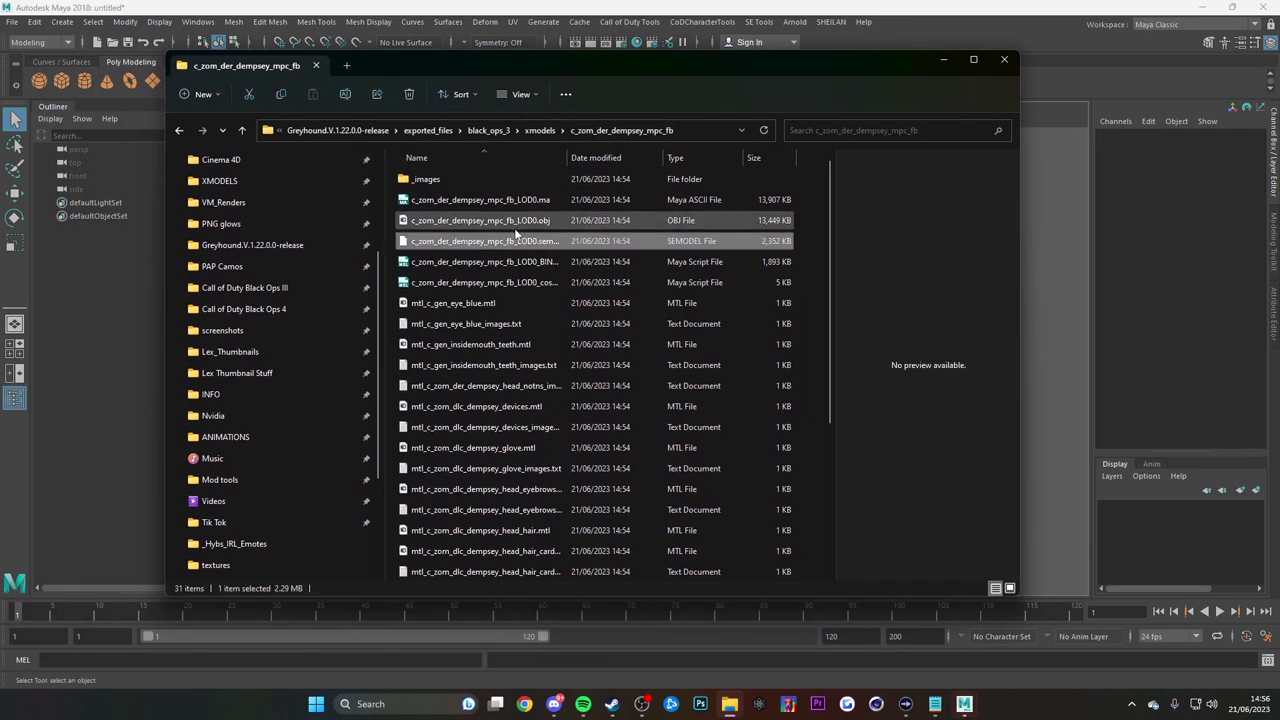
drag(503, 243, 1054, 290)
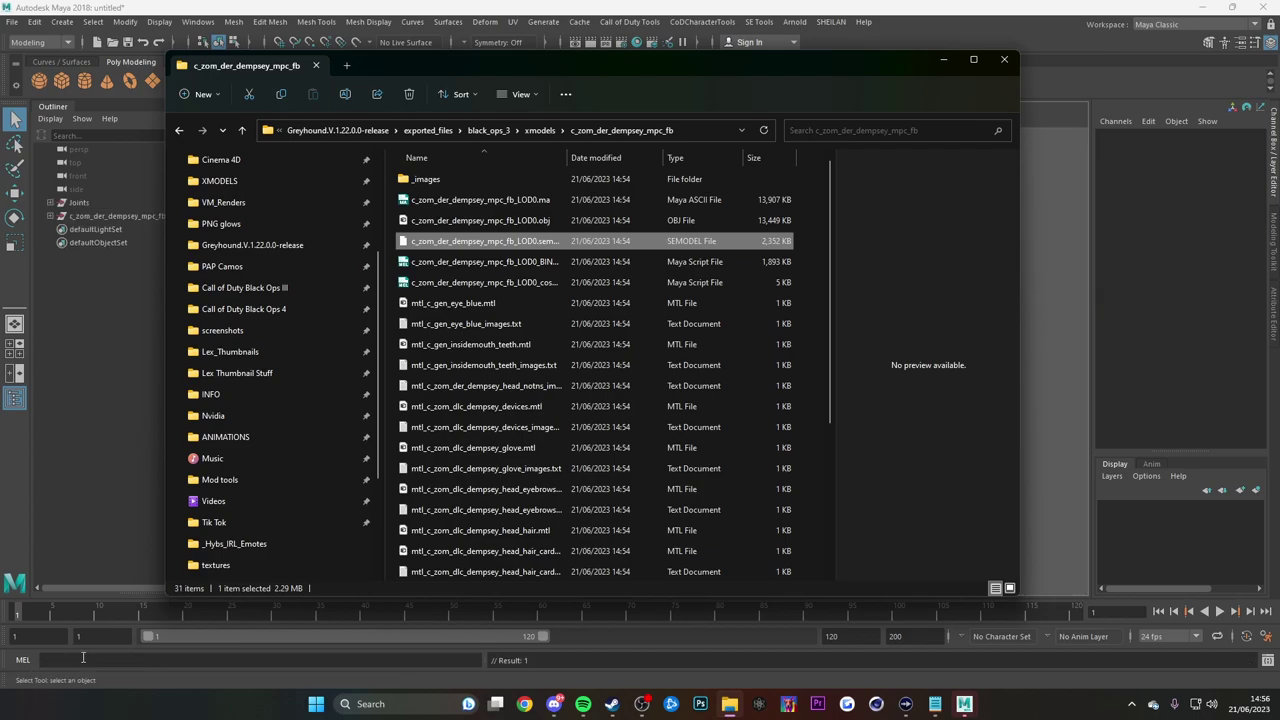
click(67, 447)
Frame the imported Dempsey character, display it with textures, and select its mesh
scroll(571, 380, down, 5)
alt+right_drag(661, 354, 506, 334)
alt+drag(506, 334, 440, 423)
alt+middle_drag(440, 423, 521, 361)
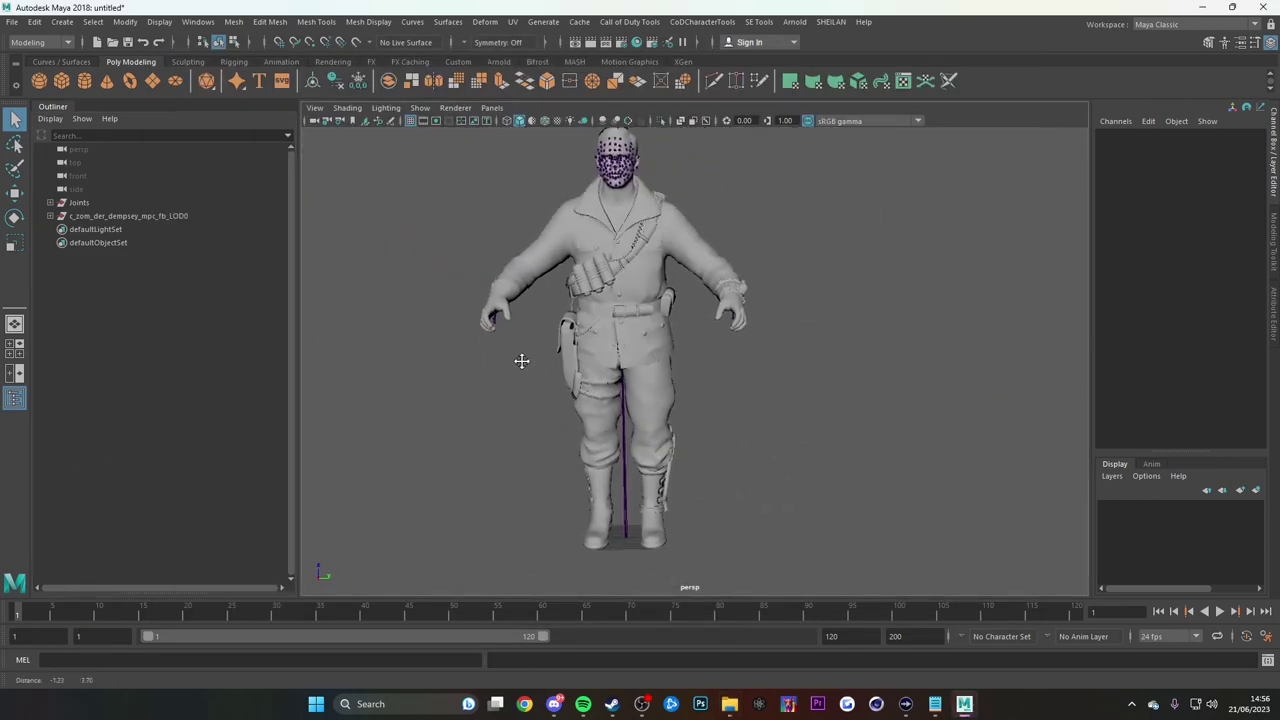
alt+drag(521, 361, 512, 324)
alt+middle_drag(565, 311, 625, 254)
alt+right_drag(625, 254, 558, 334)
alt+middle_drag(551, 315, 513, 265)
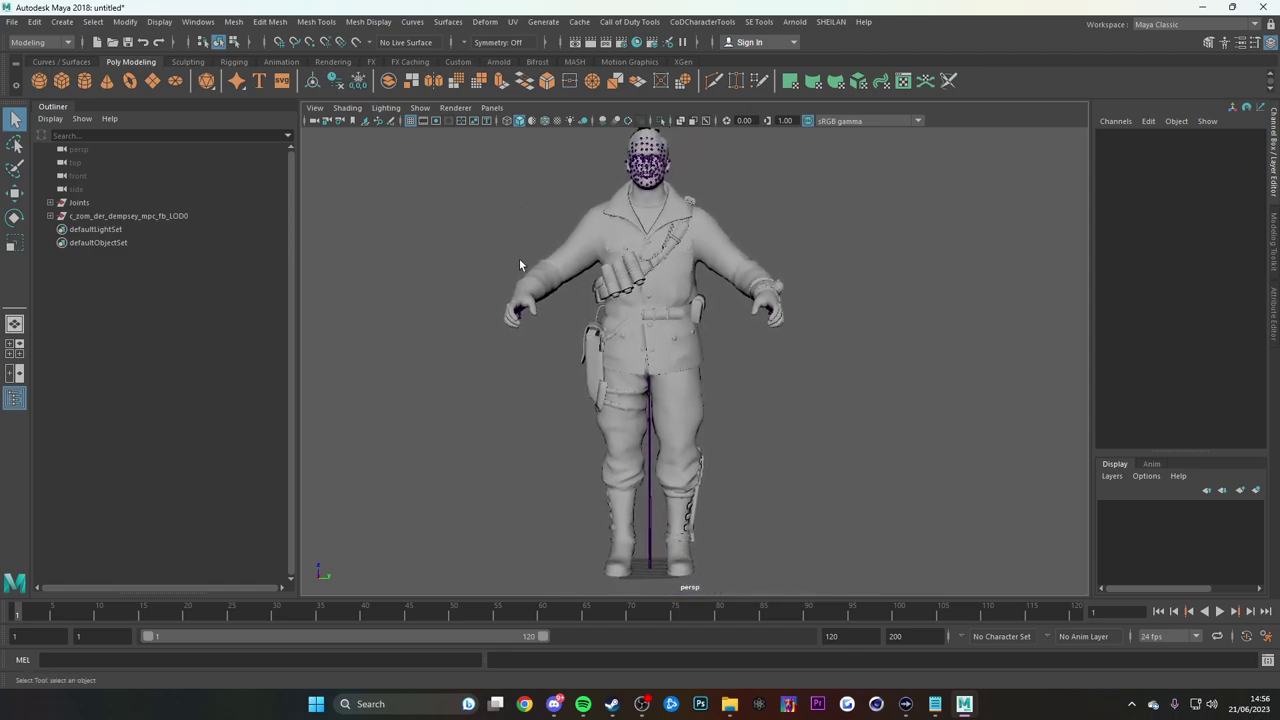
click(557, 120)
alt+right_drag(608, 238, 658, 261)
alt+right_drag(633, 328, 536, 400)
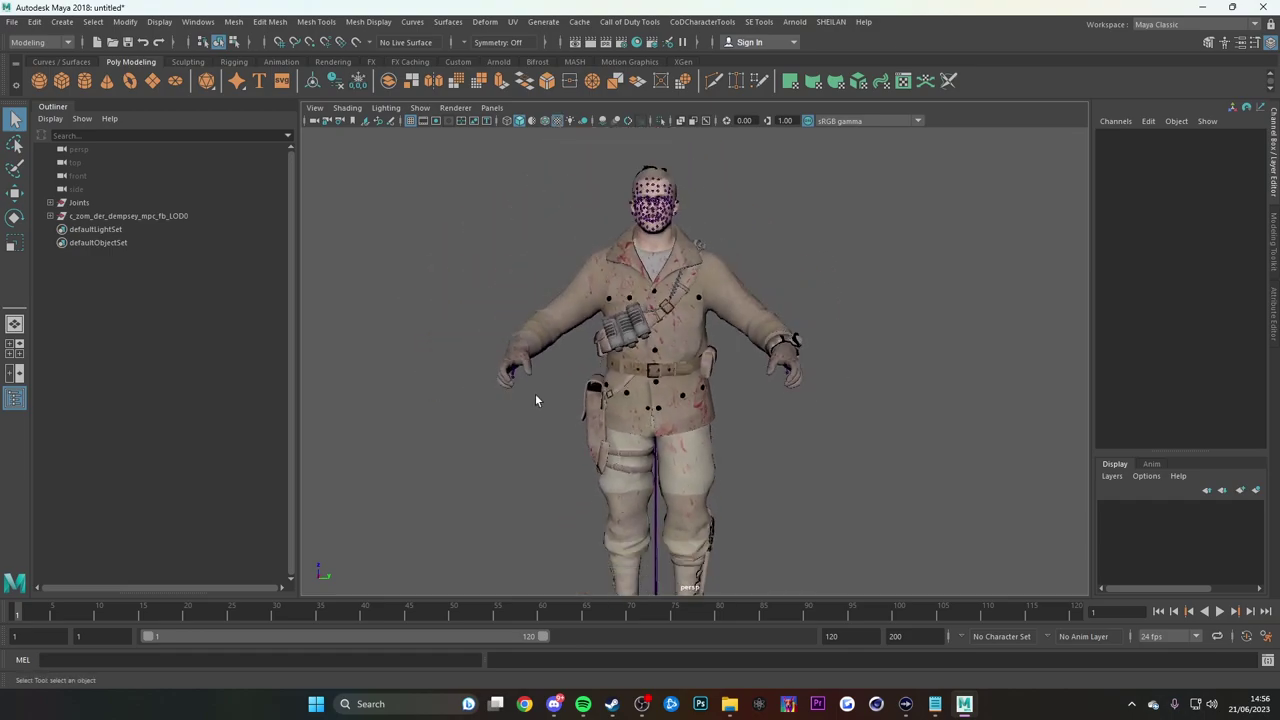
click(106, 216)
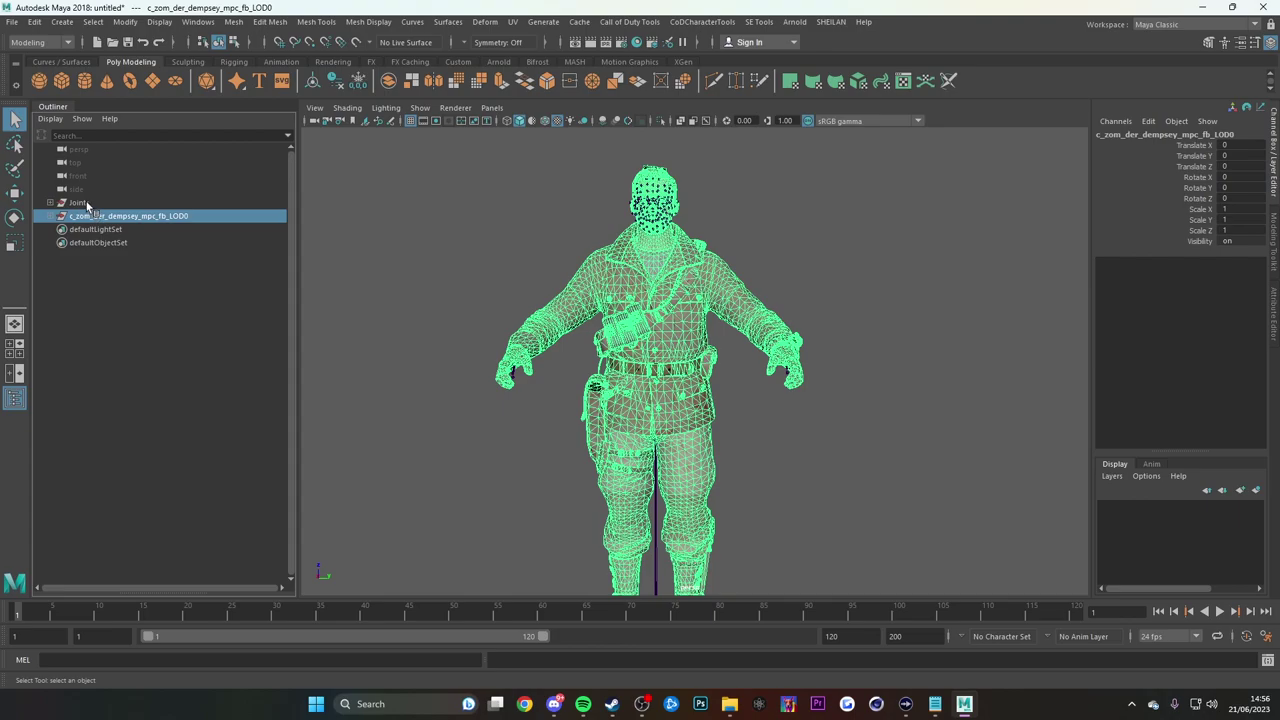
Select the Dempsey mesh and Joints together with their full hierarchy
ctrl+click(78, 203)
click(92, 22)
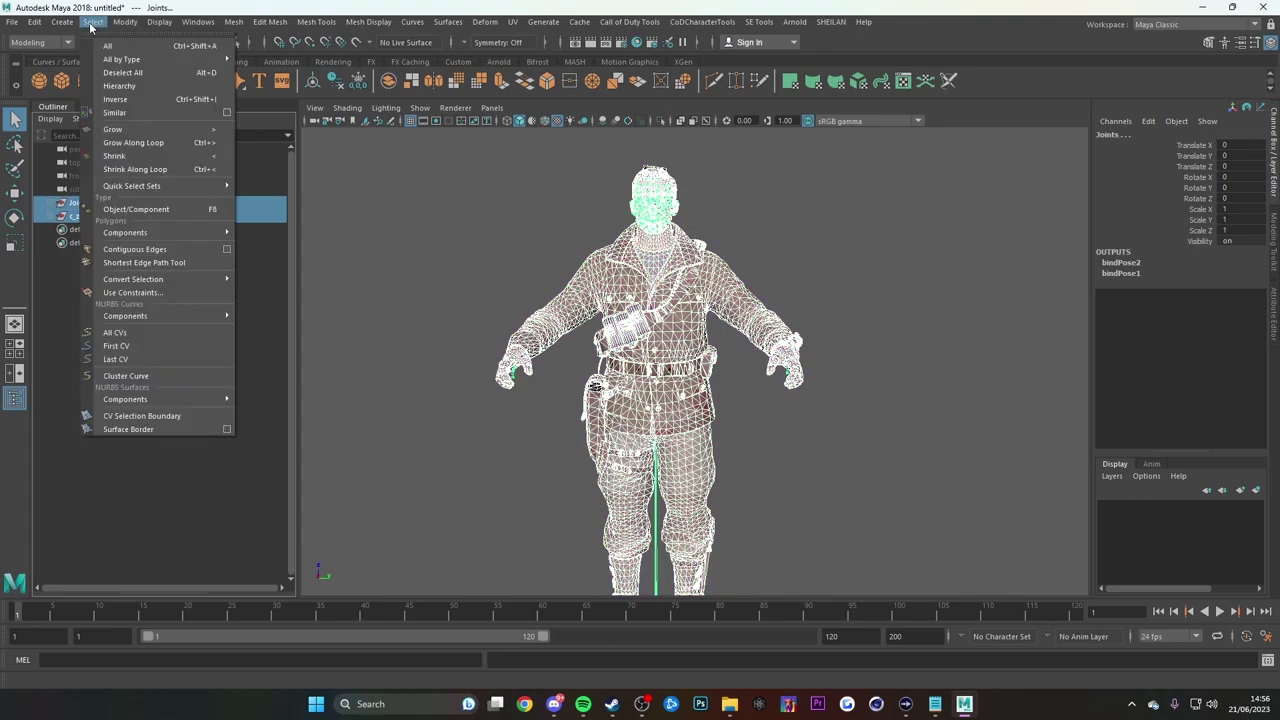
click(119, 86)
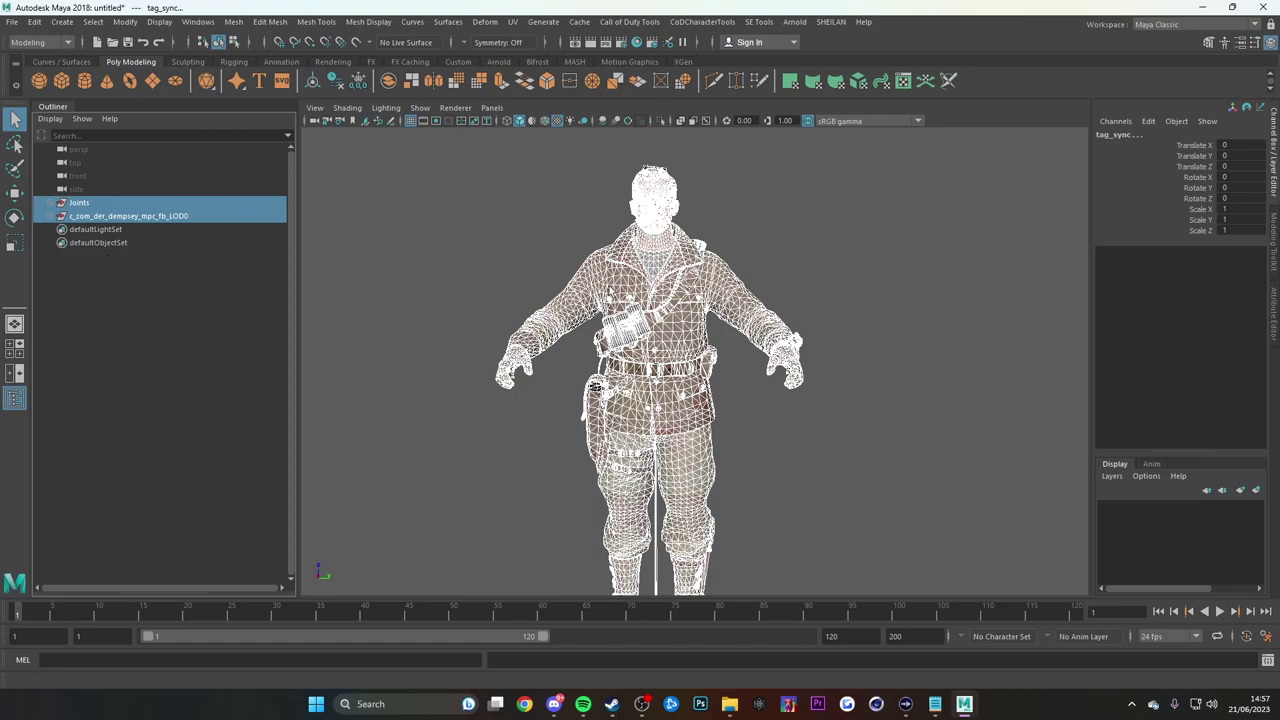
Export the selection as FBX into D:\Cinema 4D\XMODELS\Characters
click(14, 22)
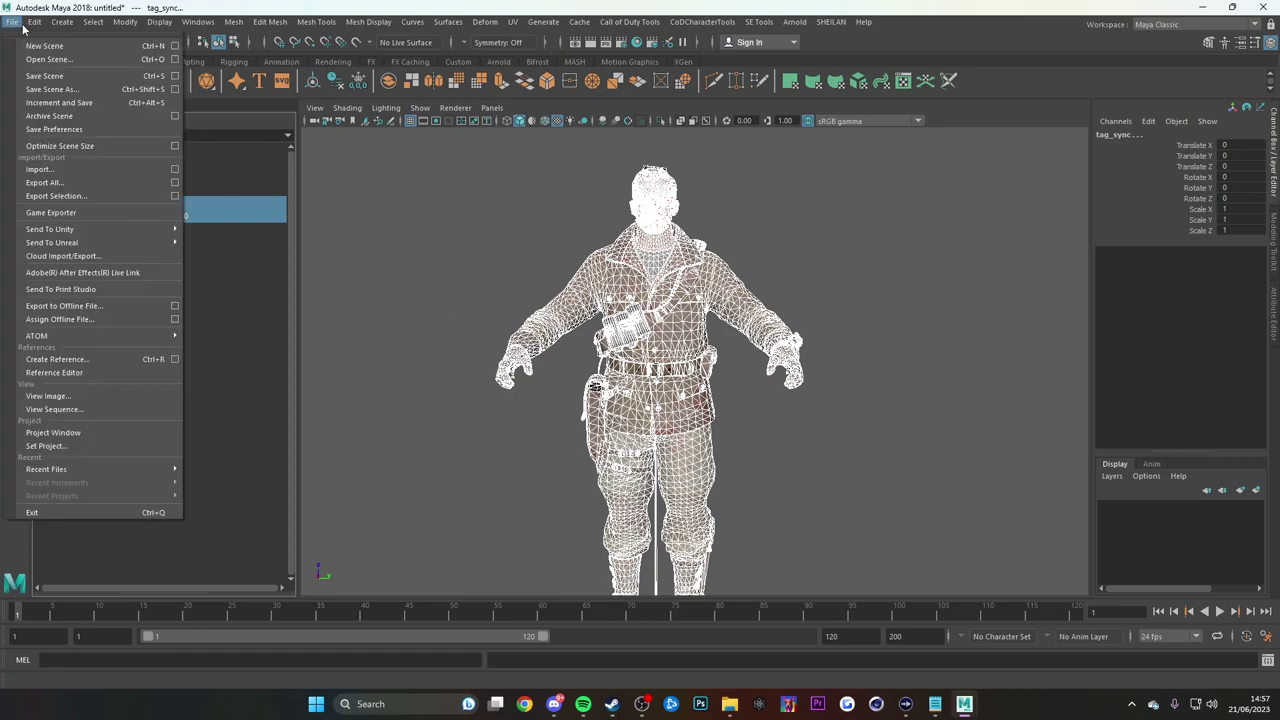
click(66, 196)
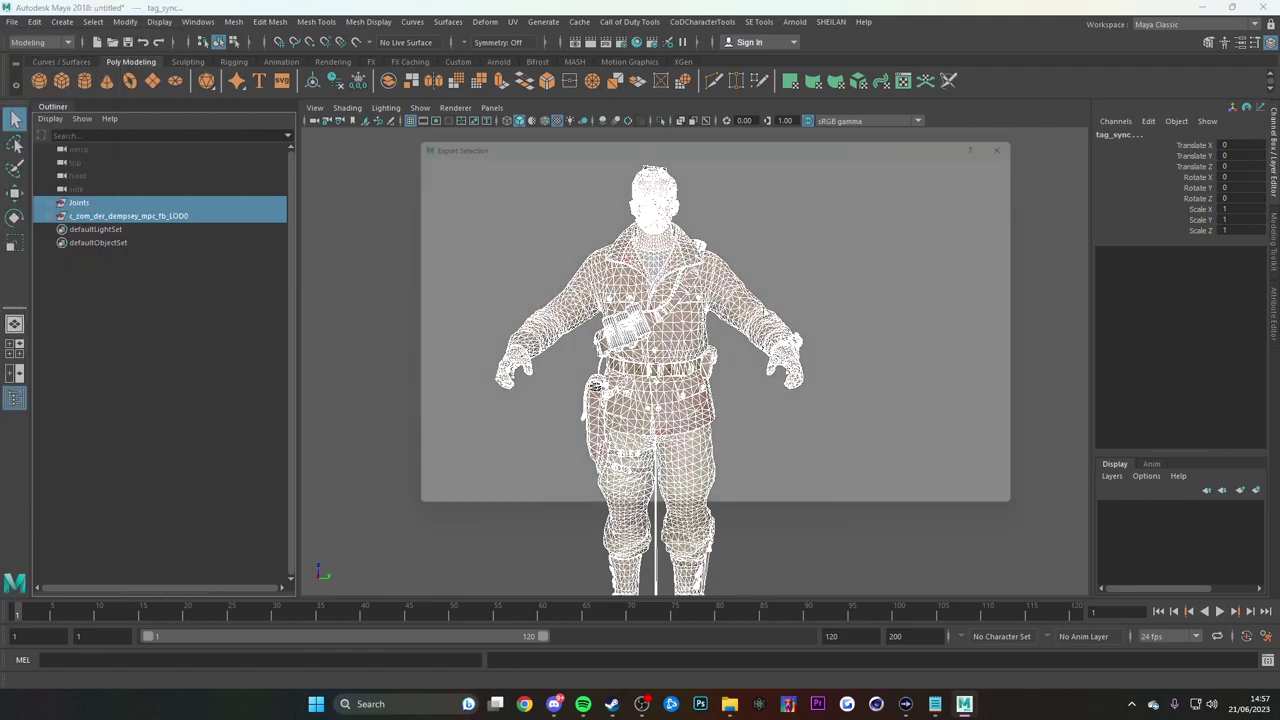
click(495, 512)
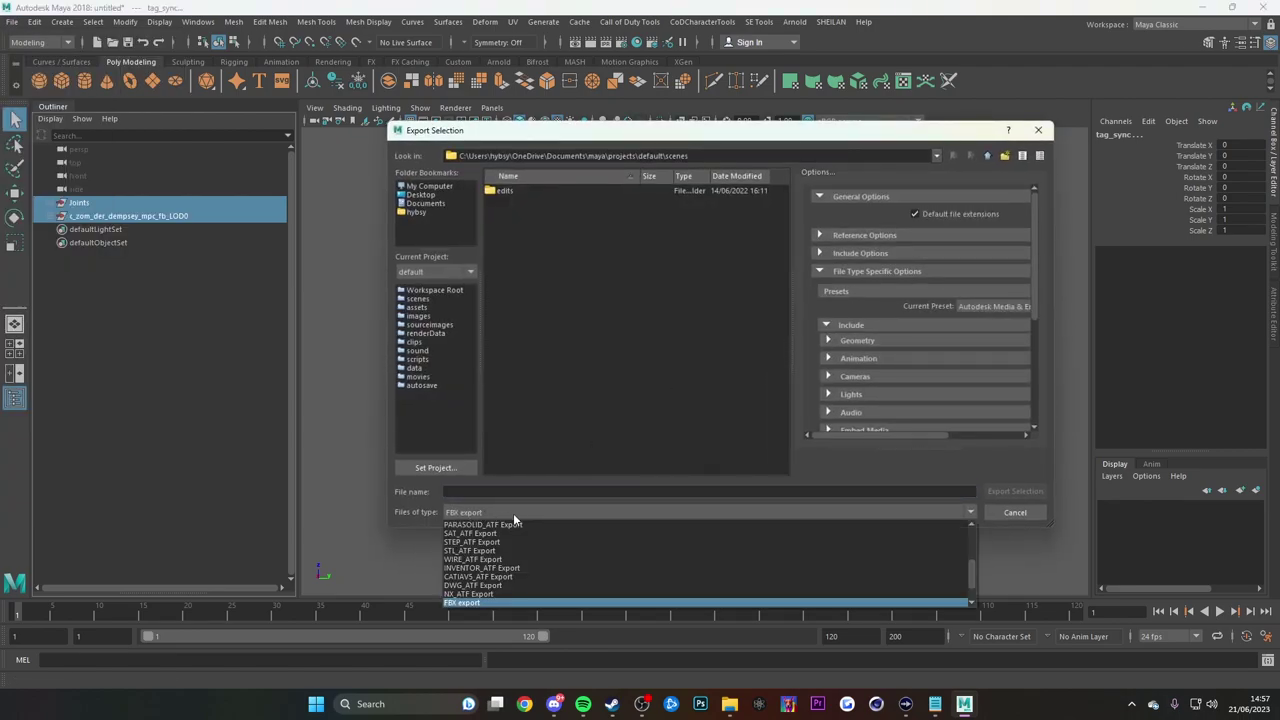
click(597, 448)
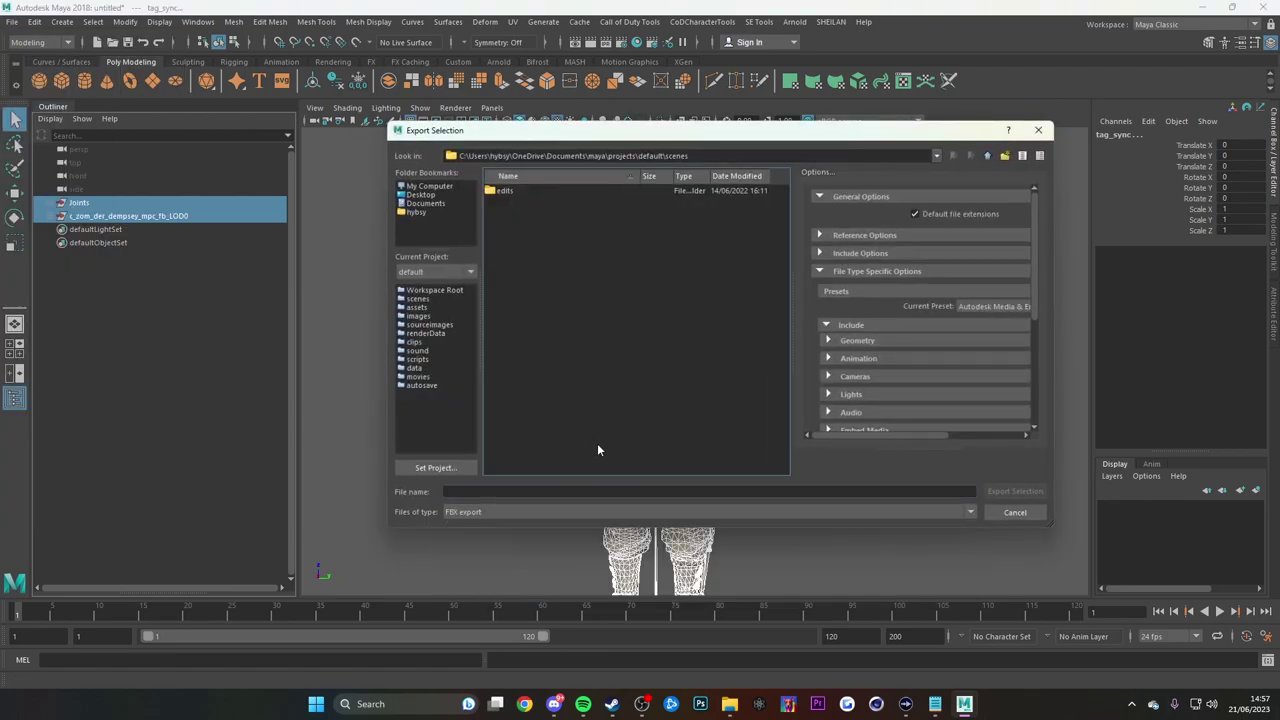
click(428, 186)
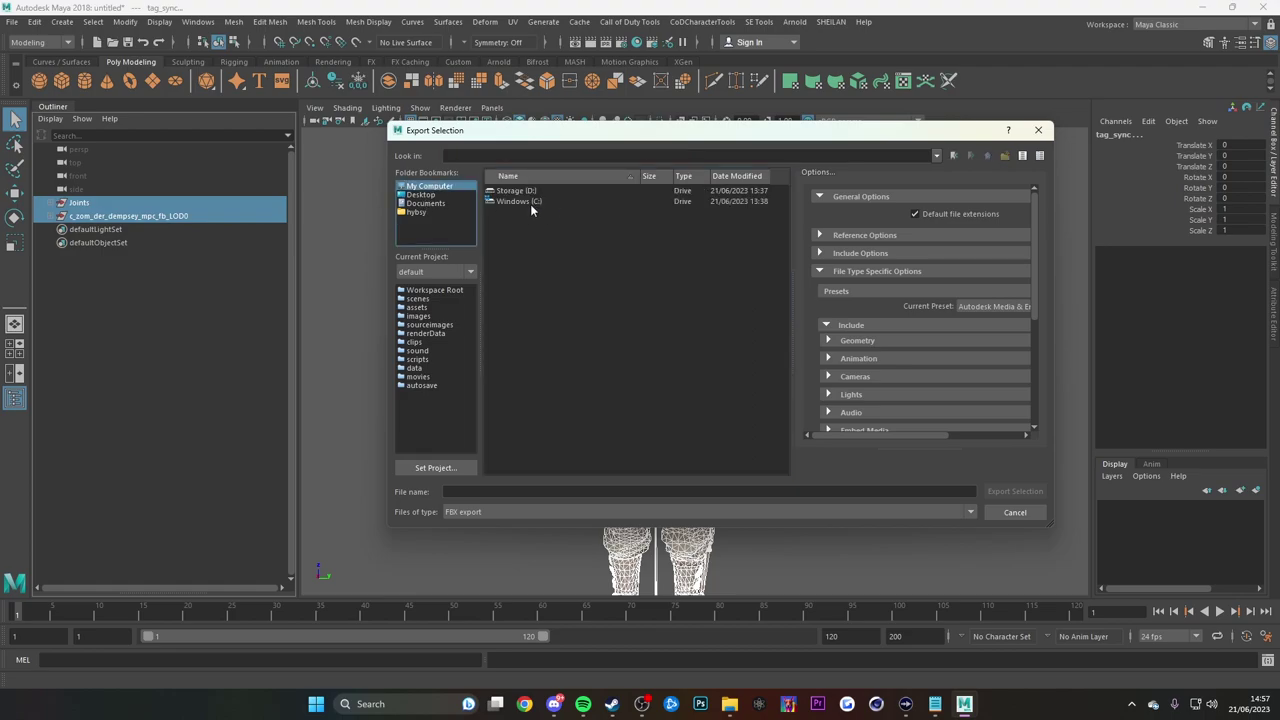
click(520, 193)
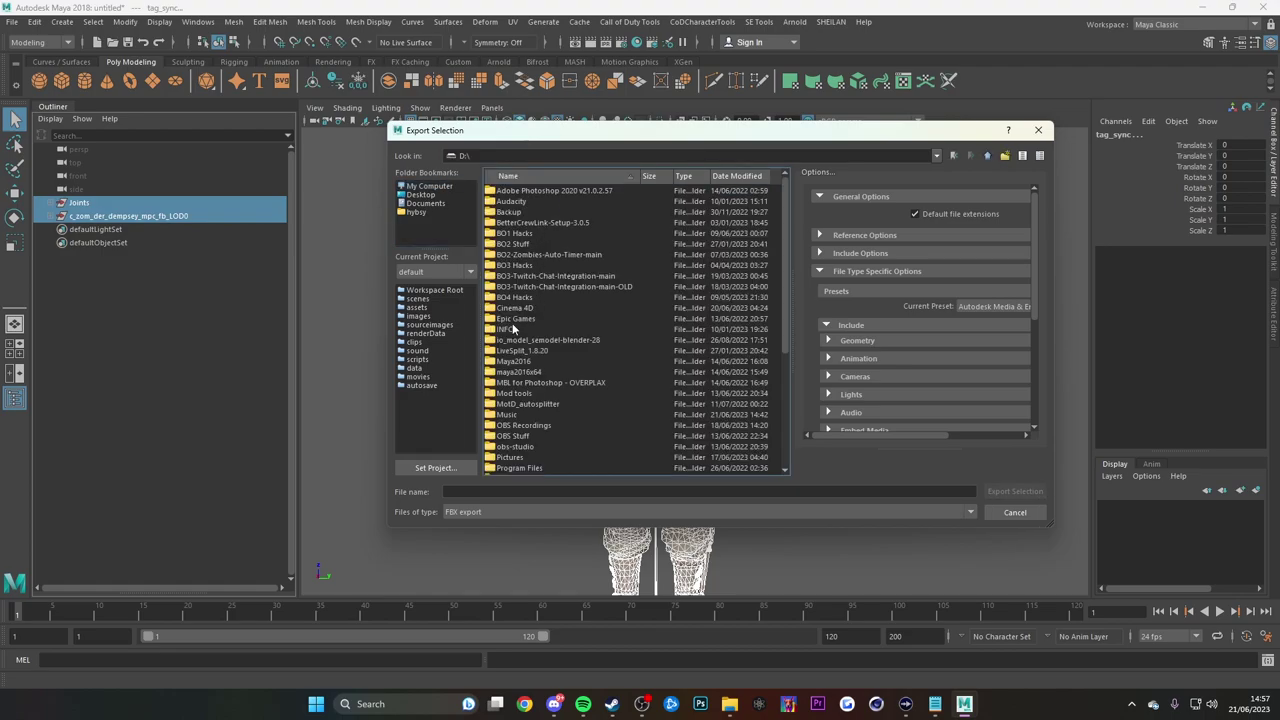
click(516, 308)
double_click(533, 309)
scroll(535, 352, down, 20)
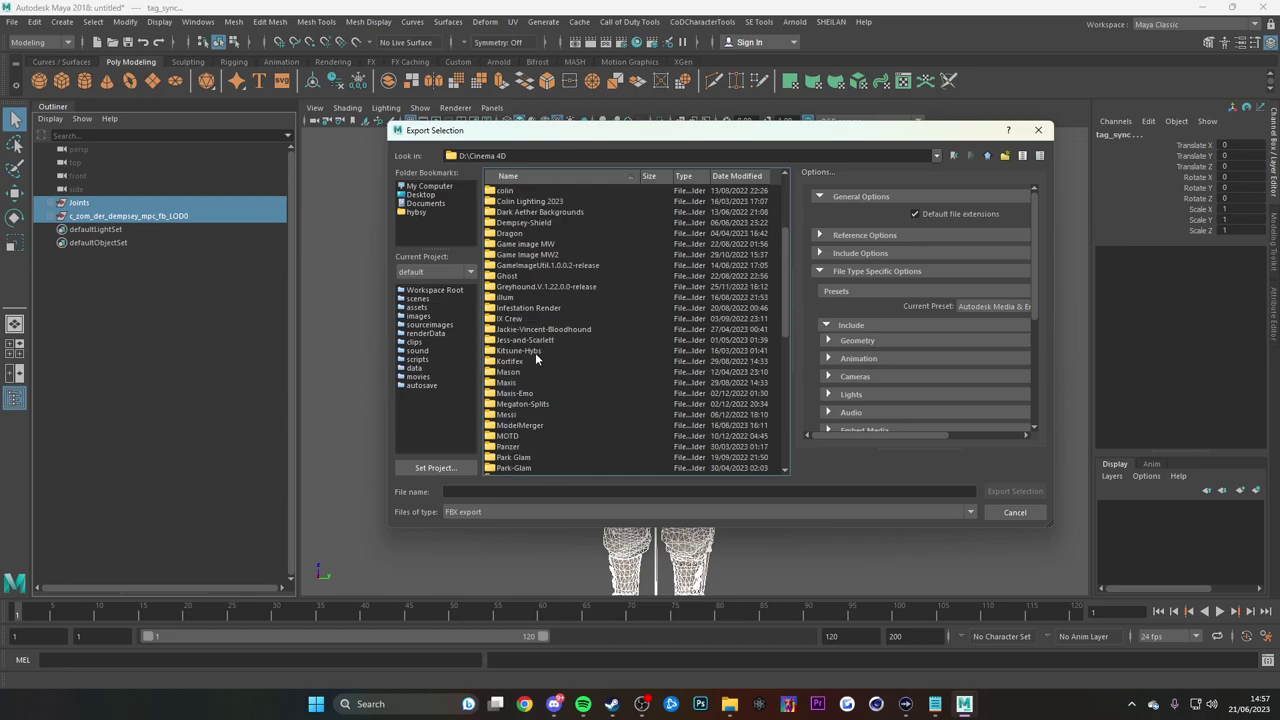
double_click(513, 468)
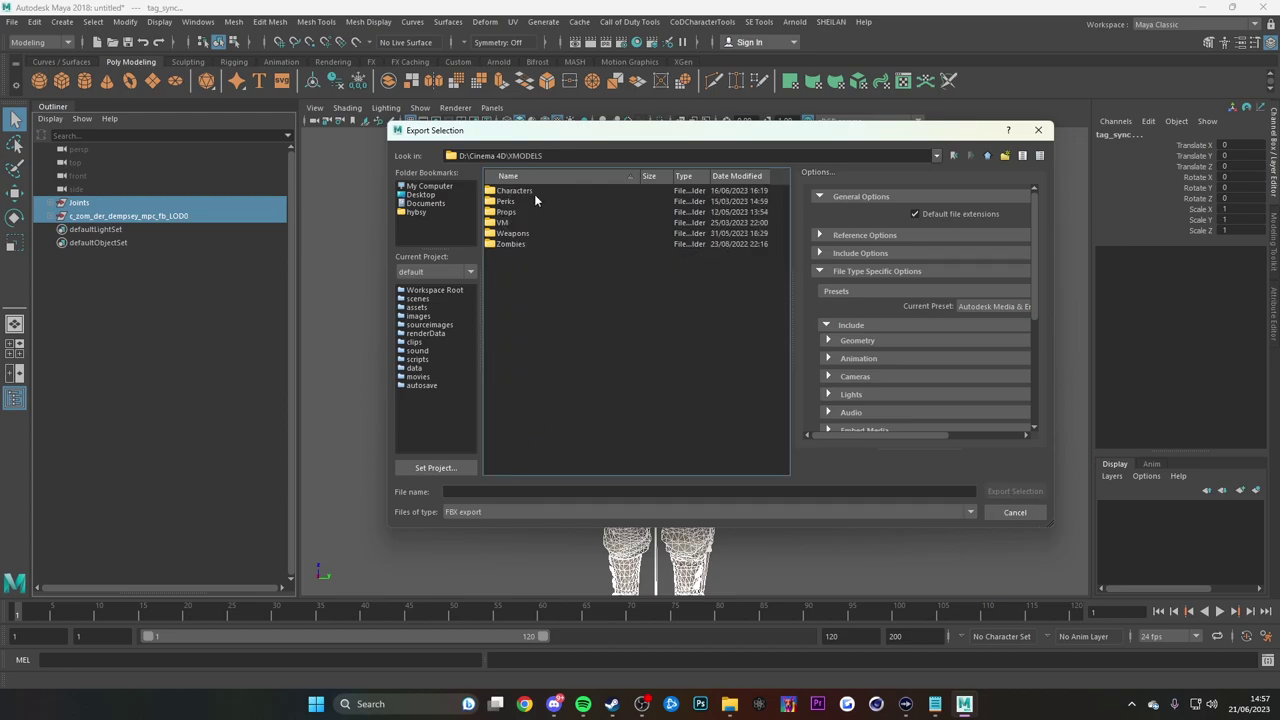
double_click(534, 192)
Name the export dempseypog.fbx, save it, and dismiss the warnings report
click(520, 288)
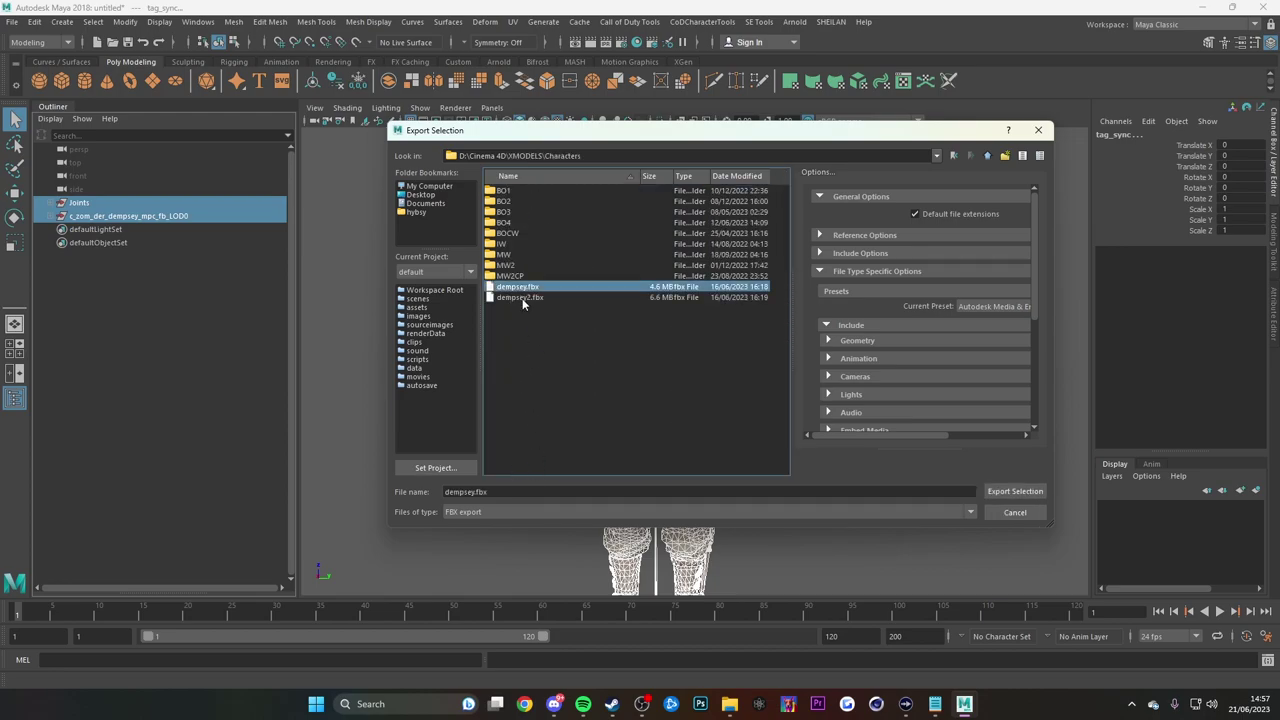
click(588, 298)
click(503, 492)
key(BackSpace)
key(BackSpace)
key(BackSpace)
key(BackSpace)
key(BackSpace)
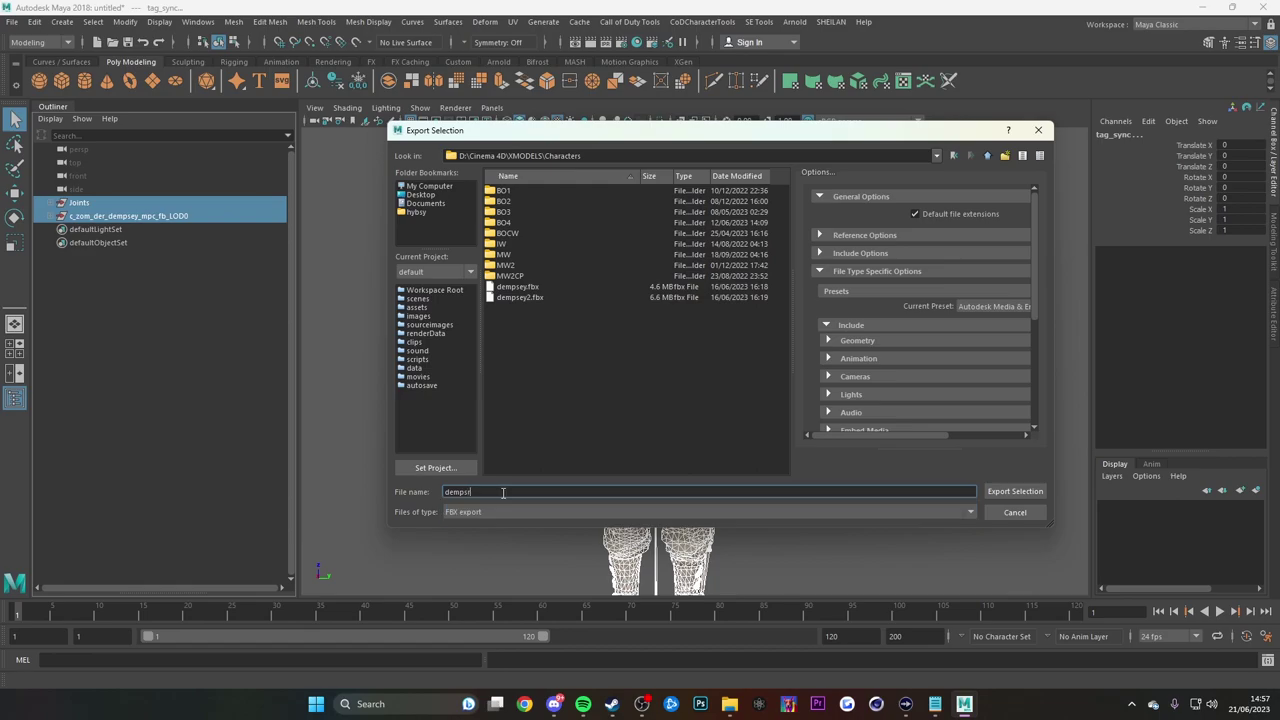
text(pog)
key(Return)
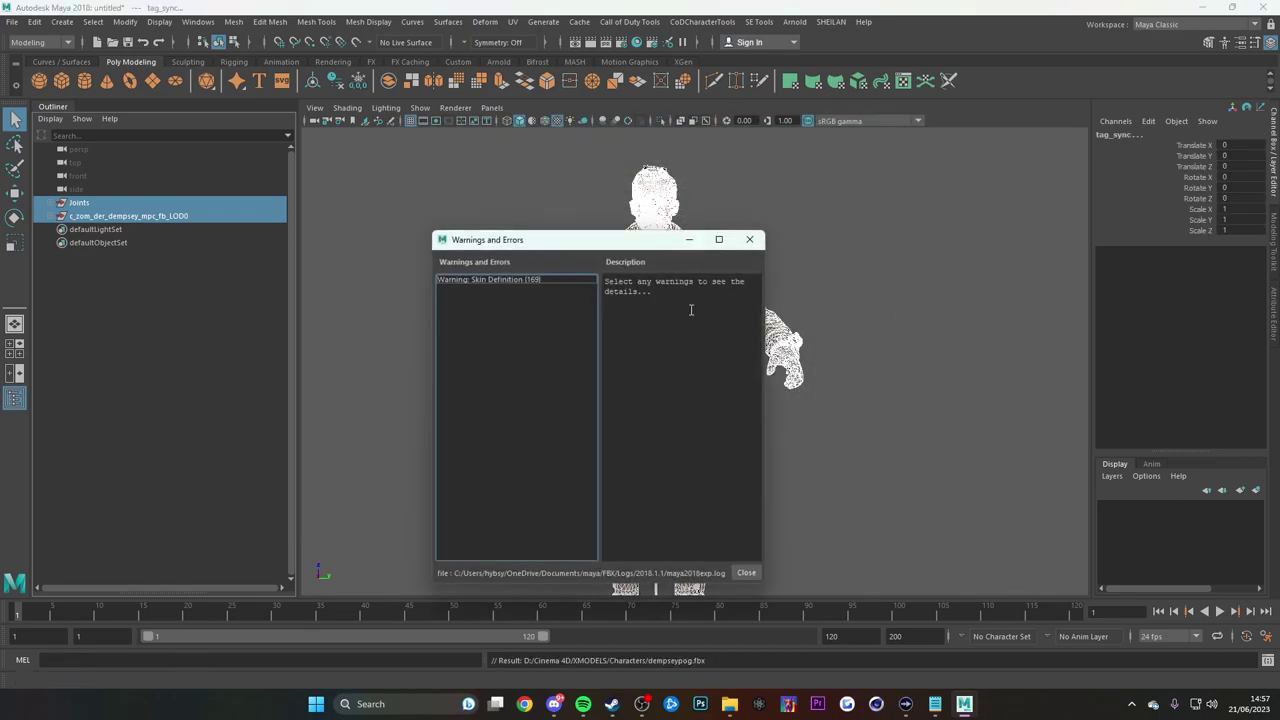
click(745, 573)
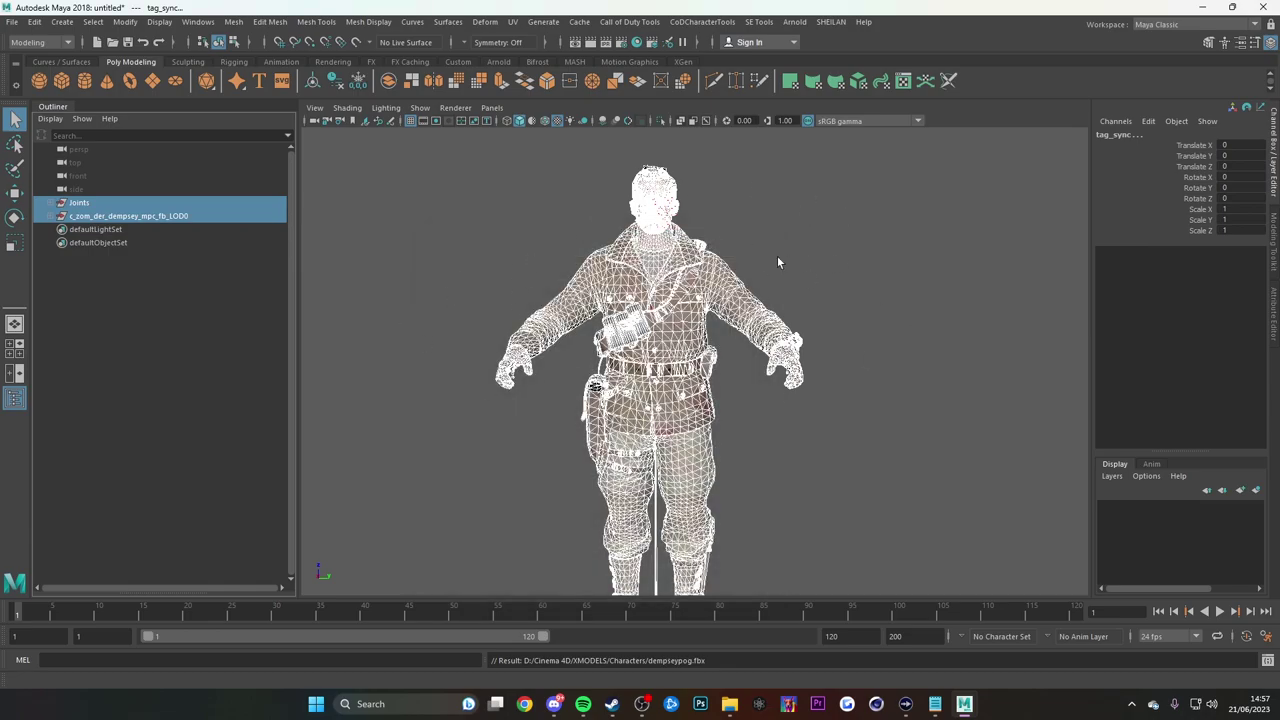
Drag pb_dw_stand_idle.seanim from the xanims folder onto the textured Dempsey character in Maya
key(6)
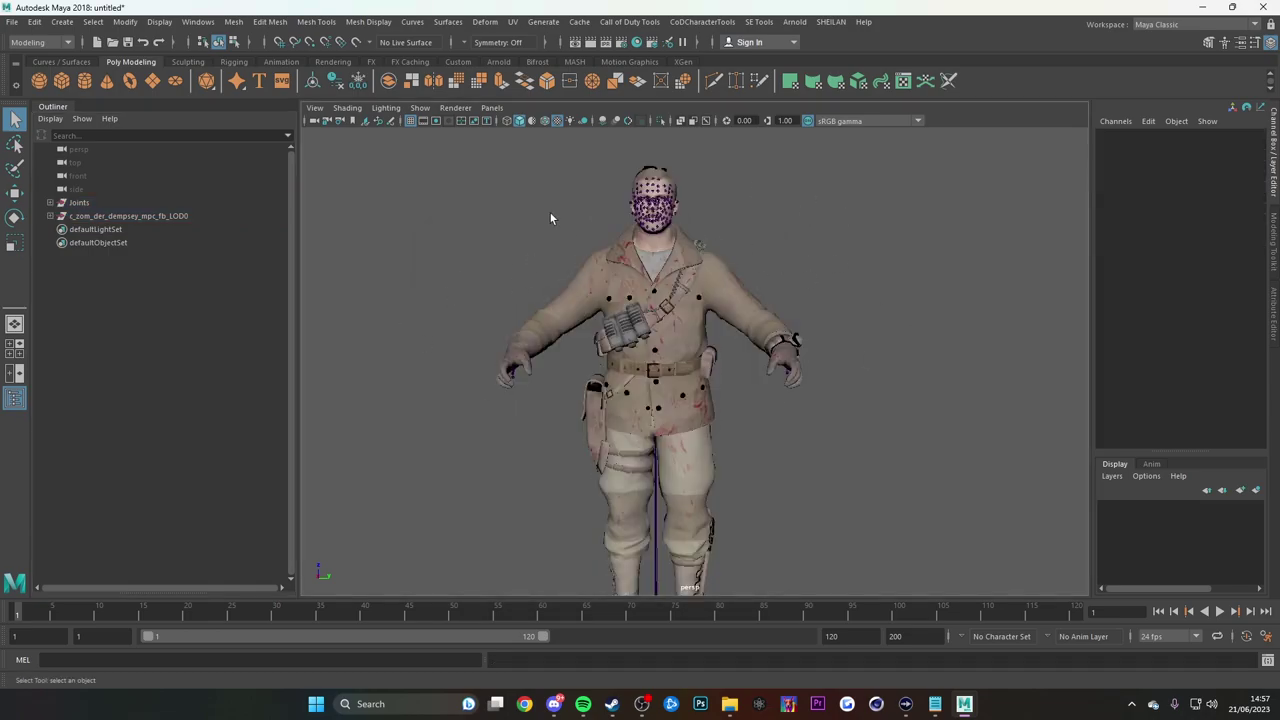
key(alt+Tab)
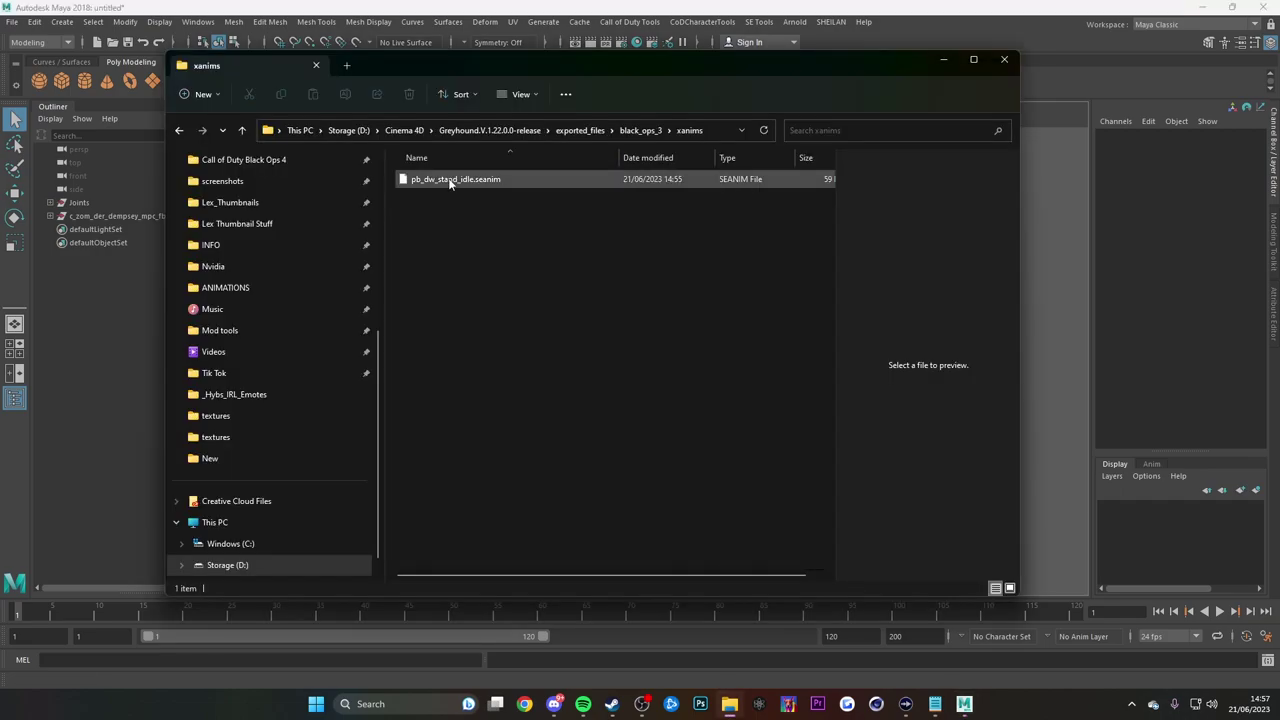
click(511, 181)
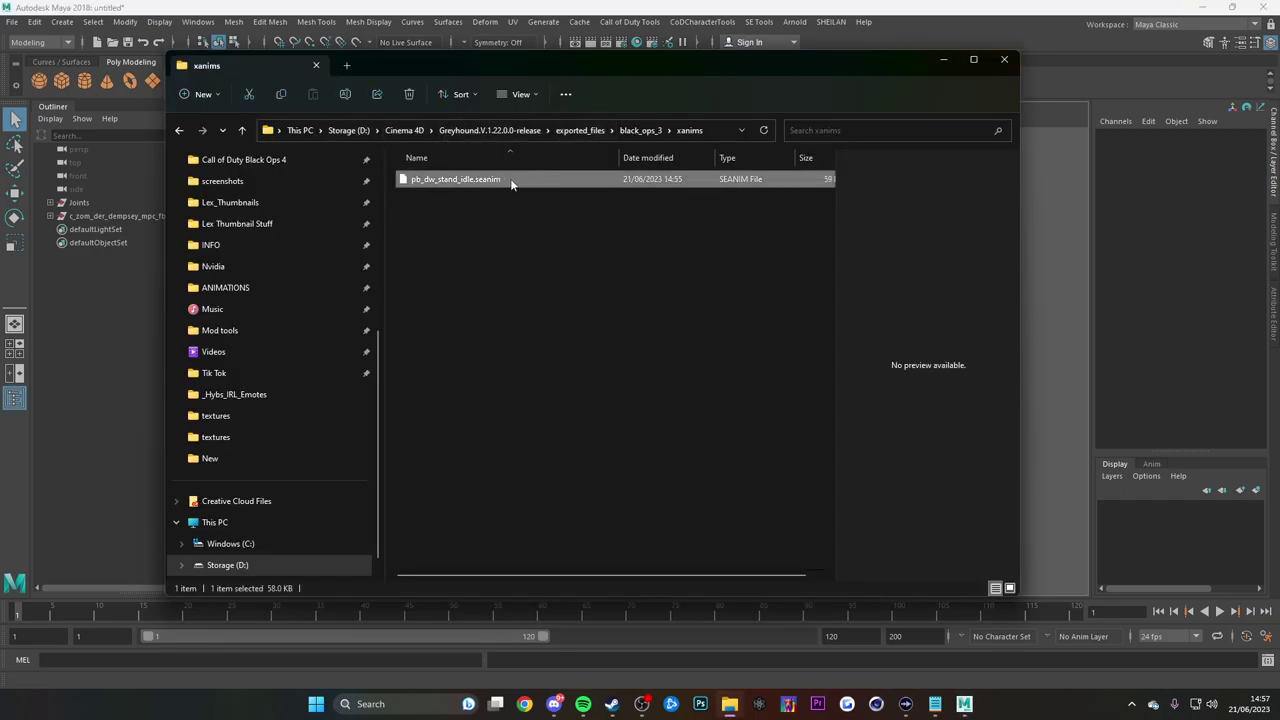
drag(511, 181, 1033, 286)
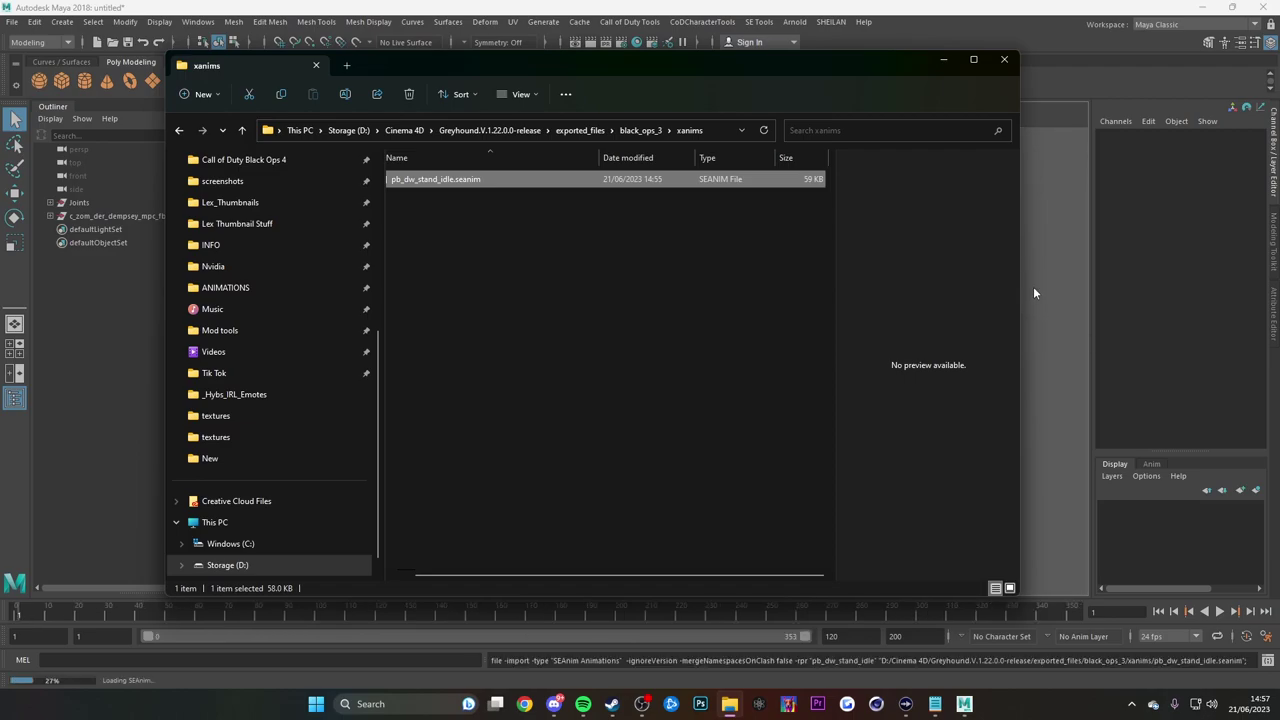
click(1032, 301)
alt+drag(700, 360, 724, 351)
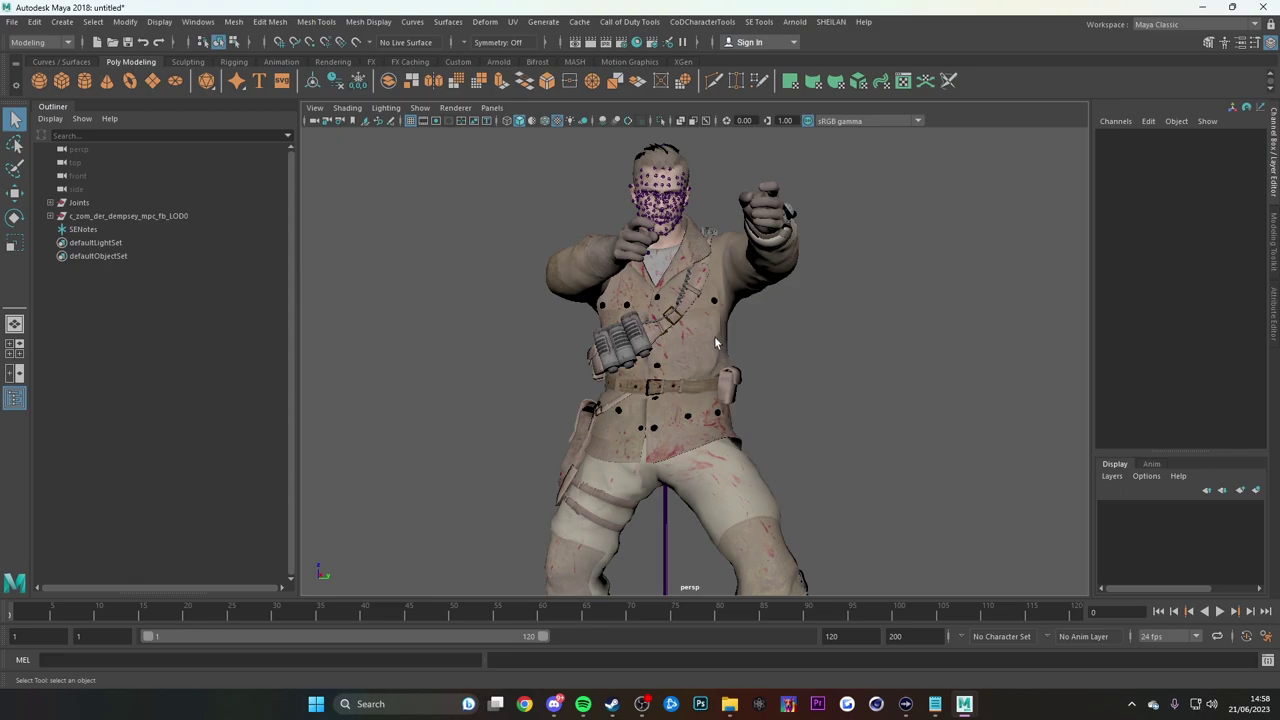
key(alt+v)
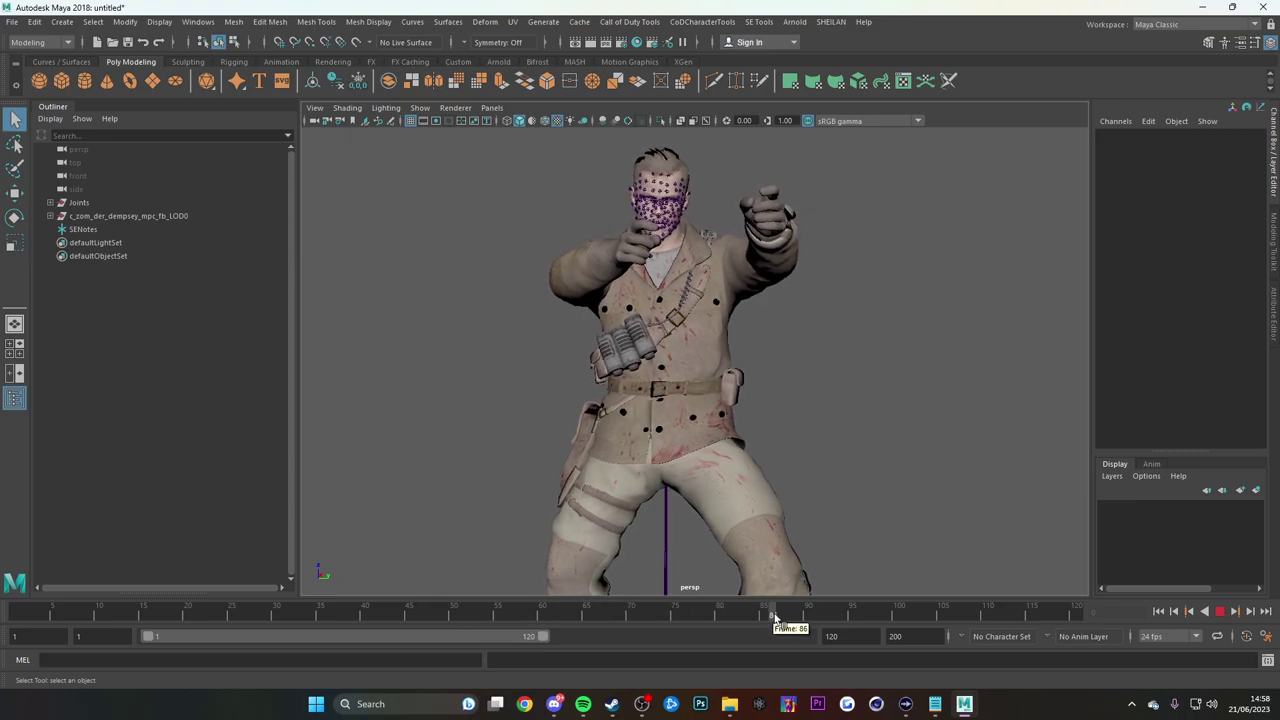
key(alt+v)
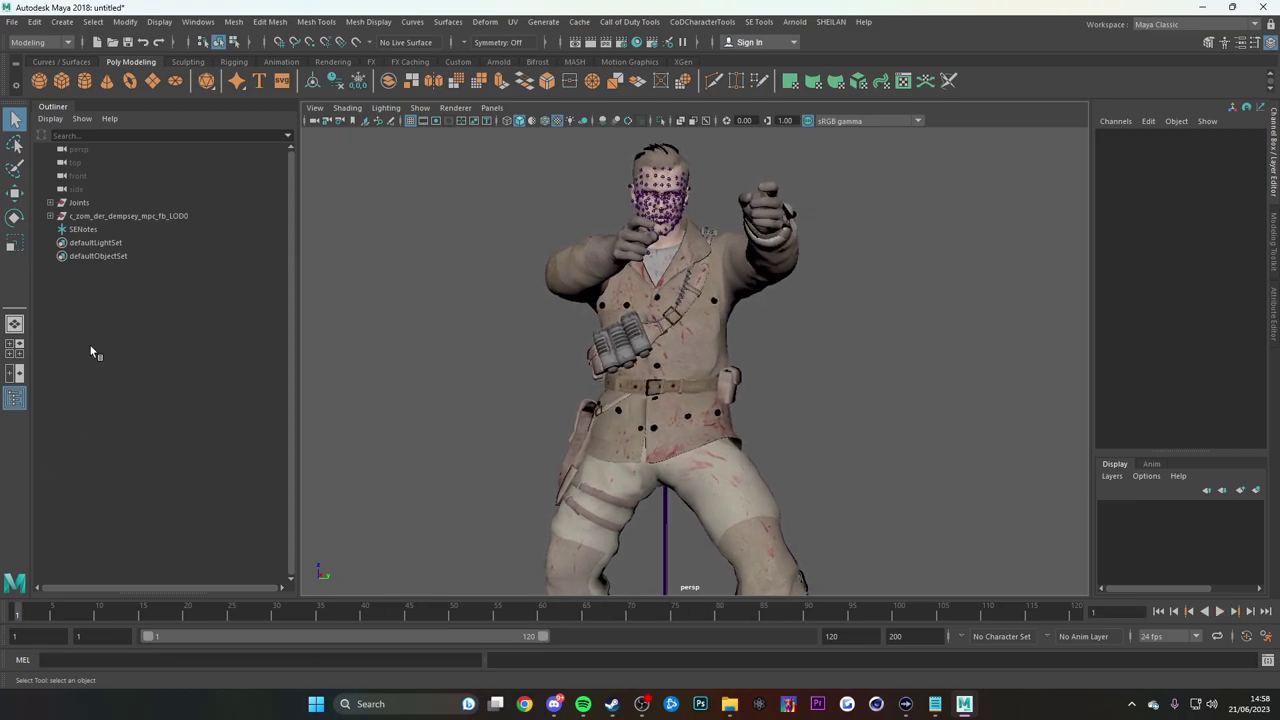
click(100, 216)
ctrl+click(80, 202)
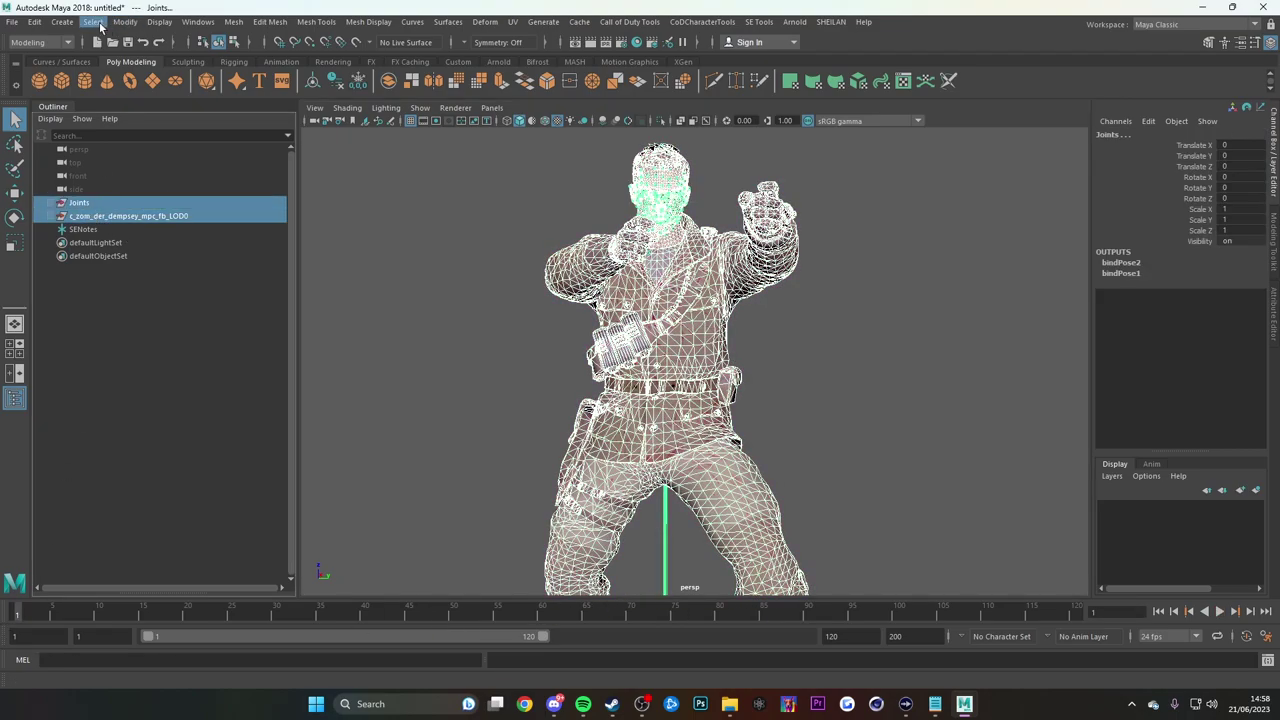
click(92, 22)
click(120, 90)
click(12, 22)
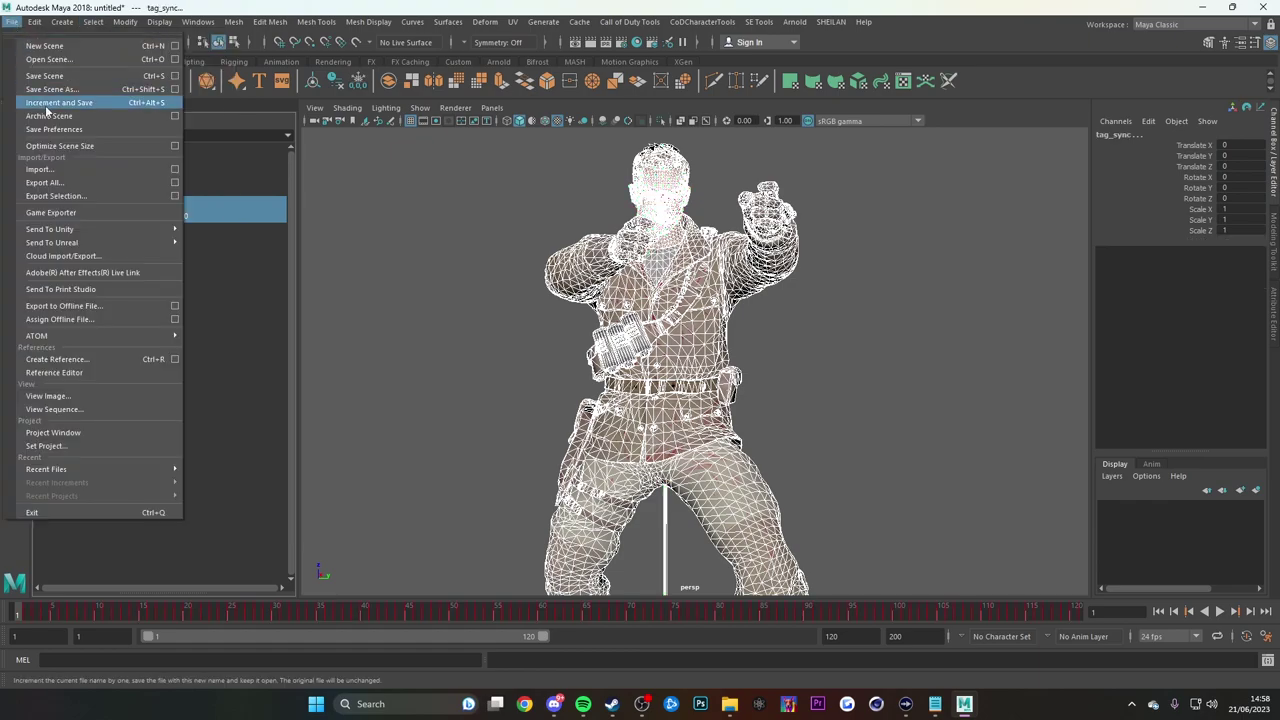
click(56, 195)
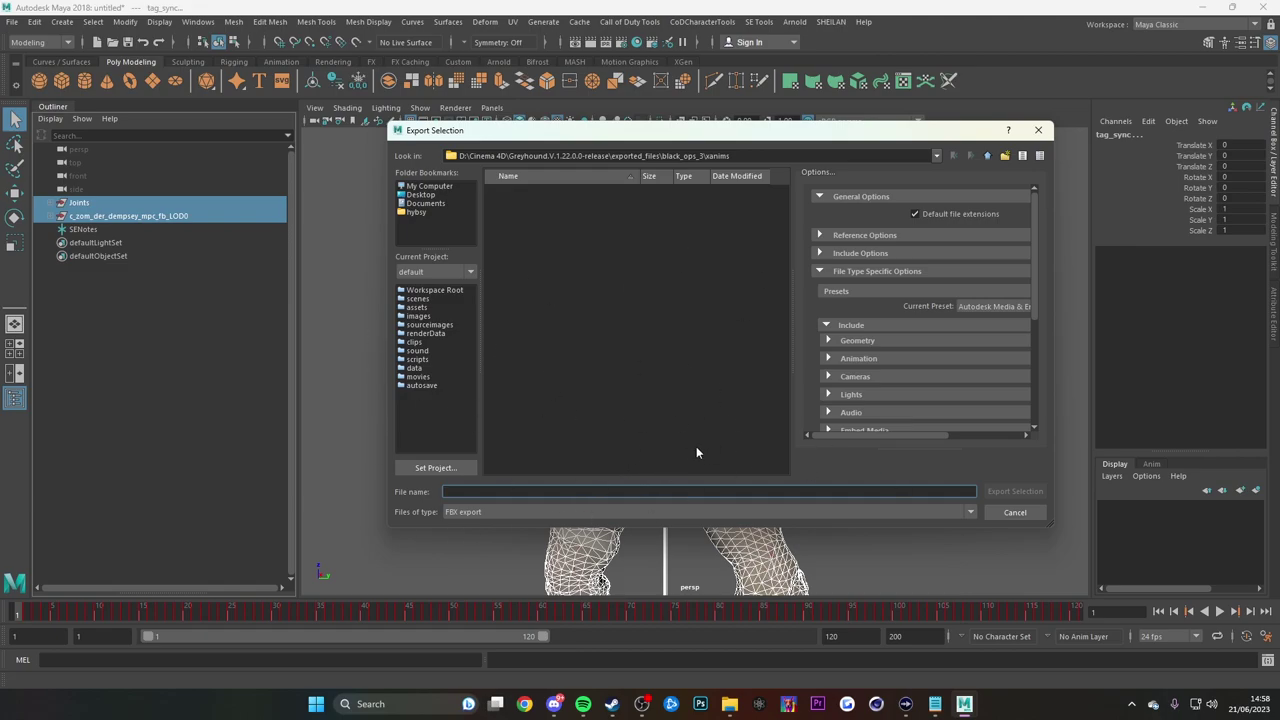
text(t)
click(1038, 130)
click(505, 349)
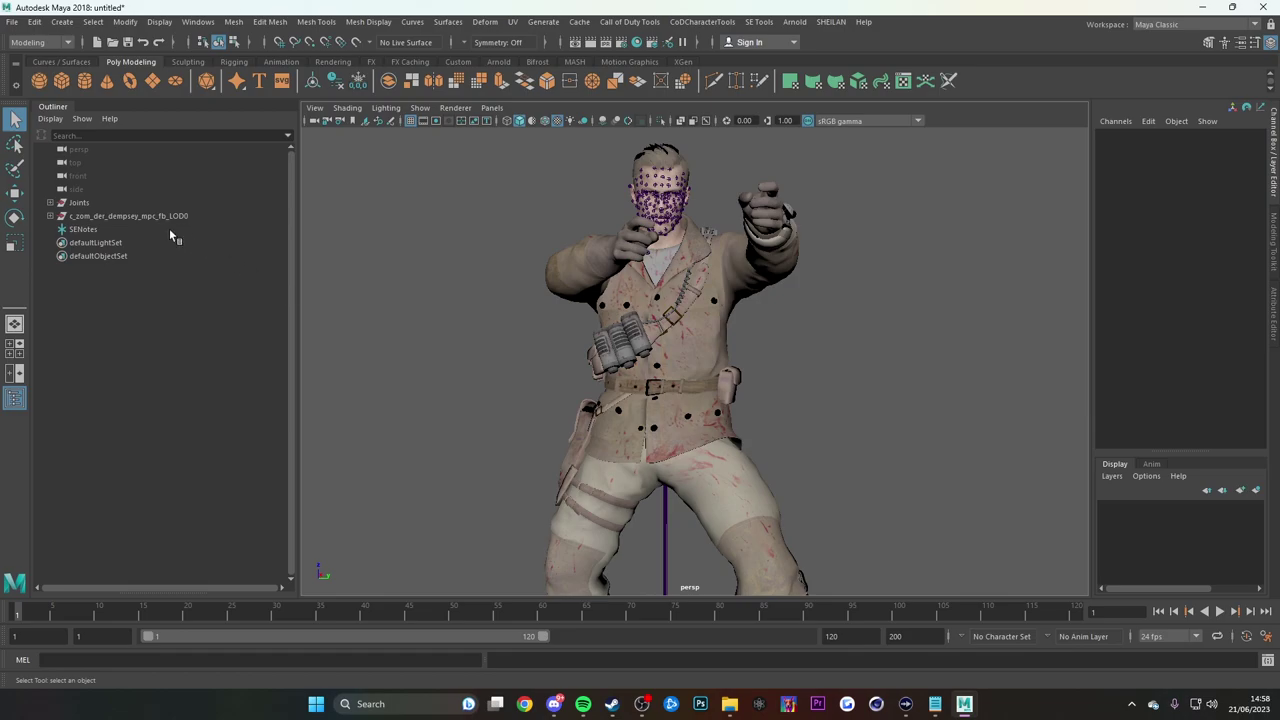
Shorten the playback range to frames 1–120, play the idle animation, and stop on frame 45
click(131, 215)
click(403, 428)
drag(189, 614, 1068, 640)
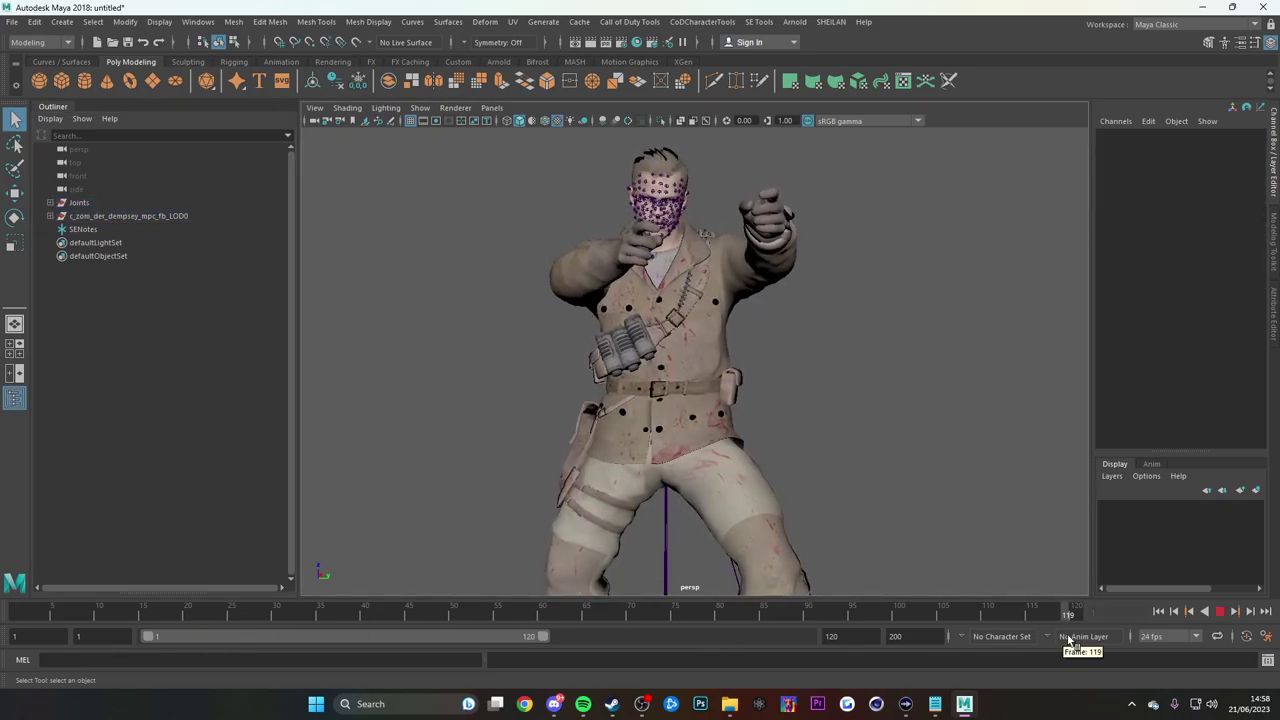
drag(457, 637, 88, 637)
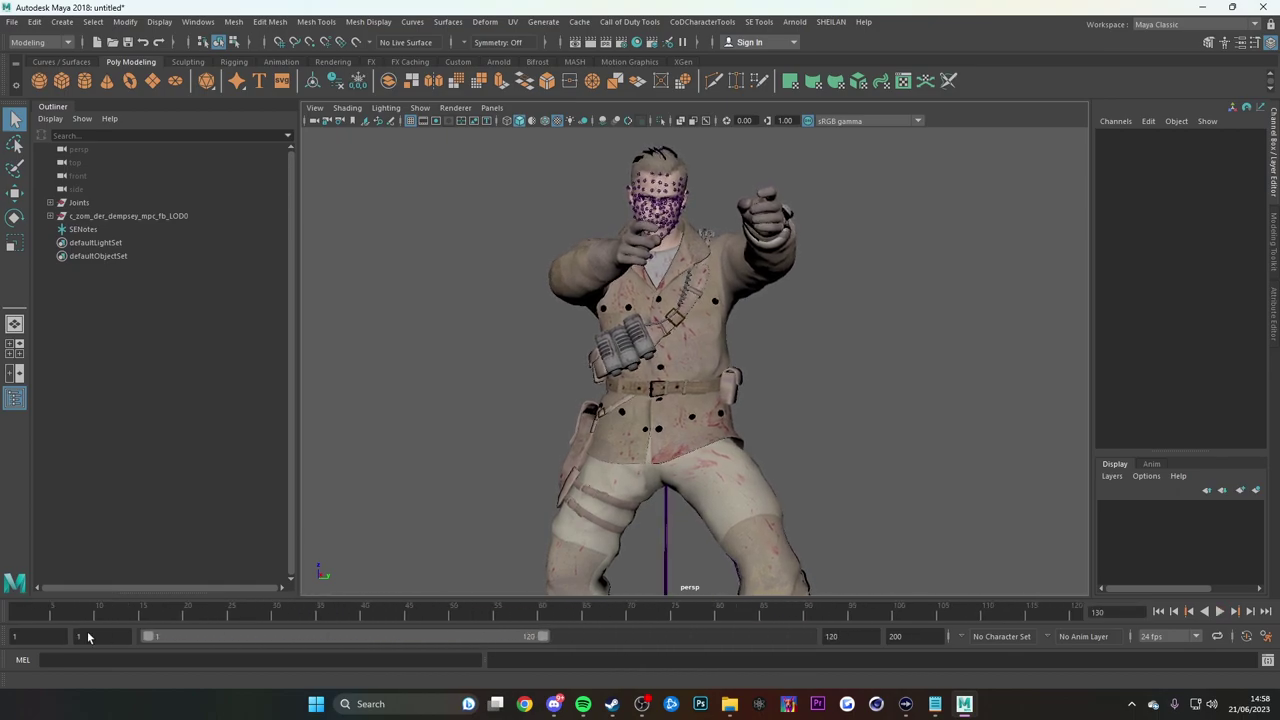
key(alt+v)
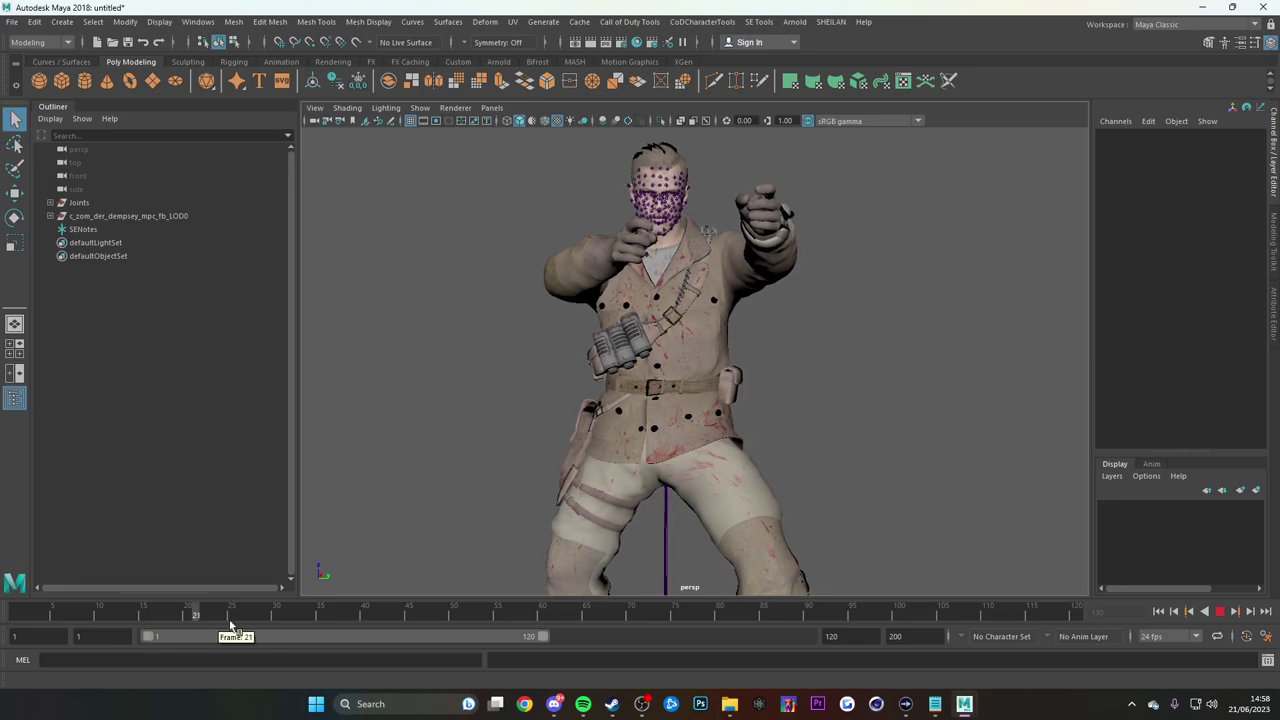
click(420, 612)
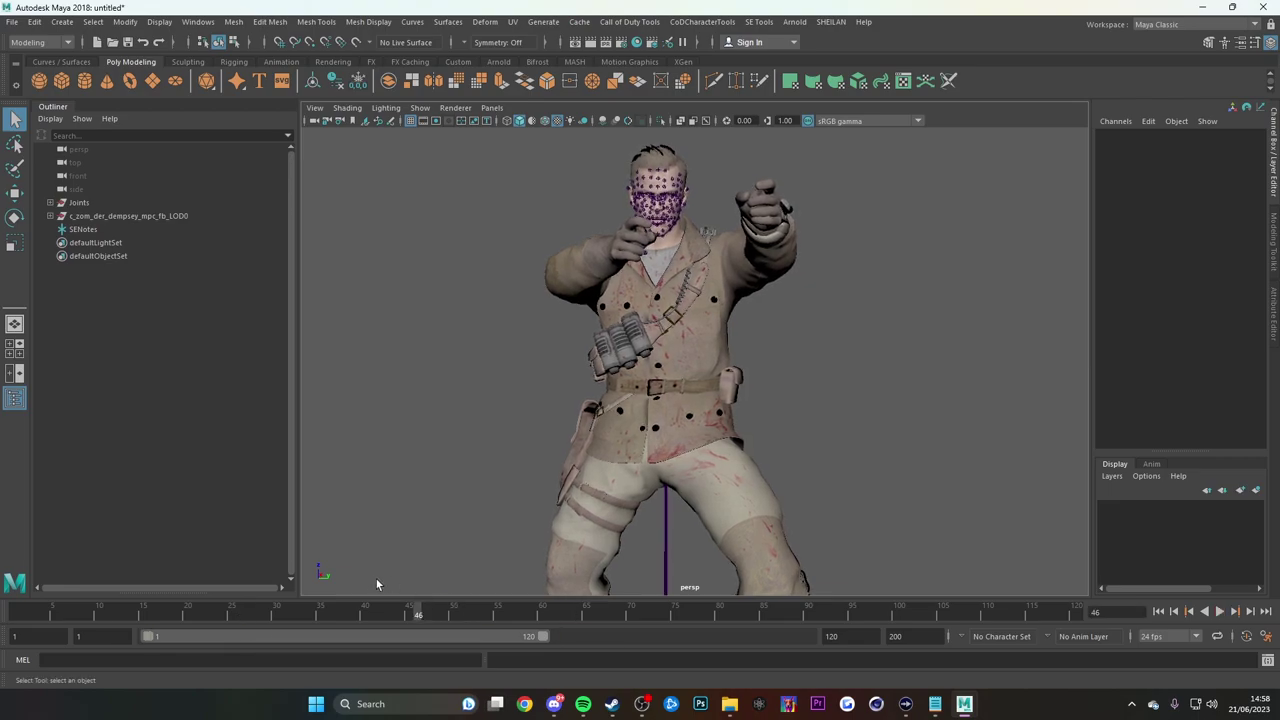
click(409, 612)
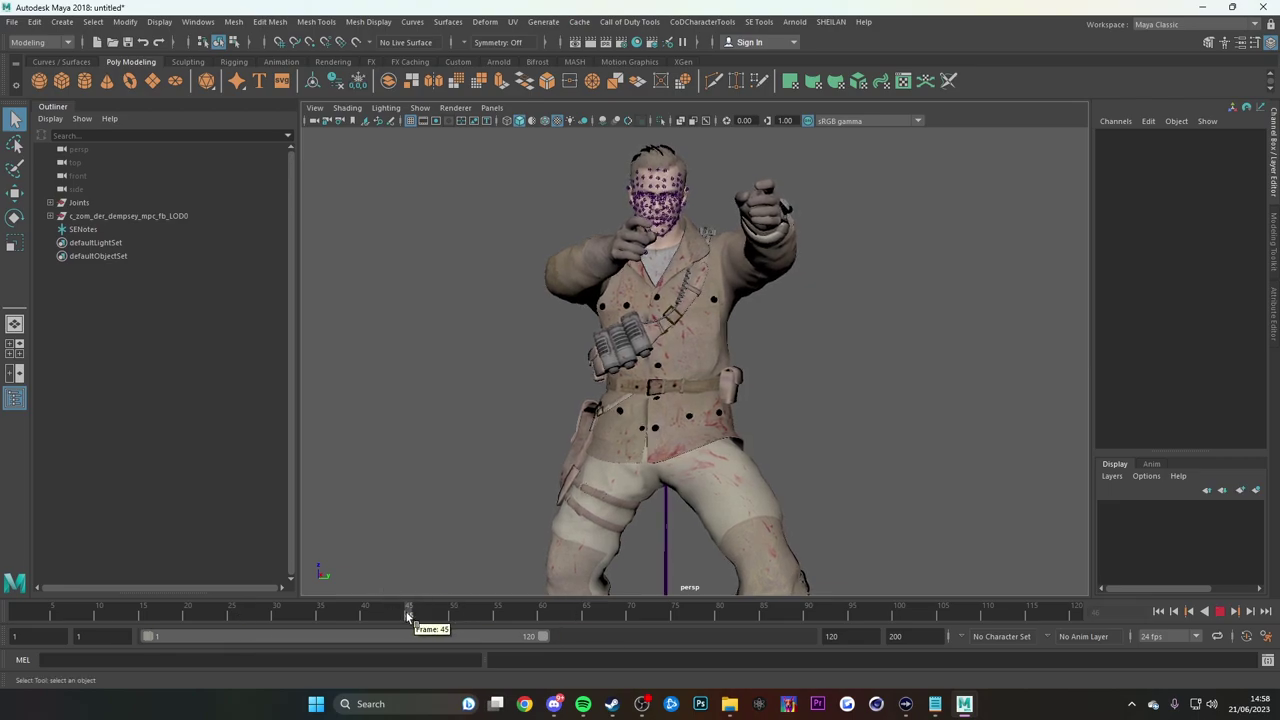
click(100, 215)
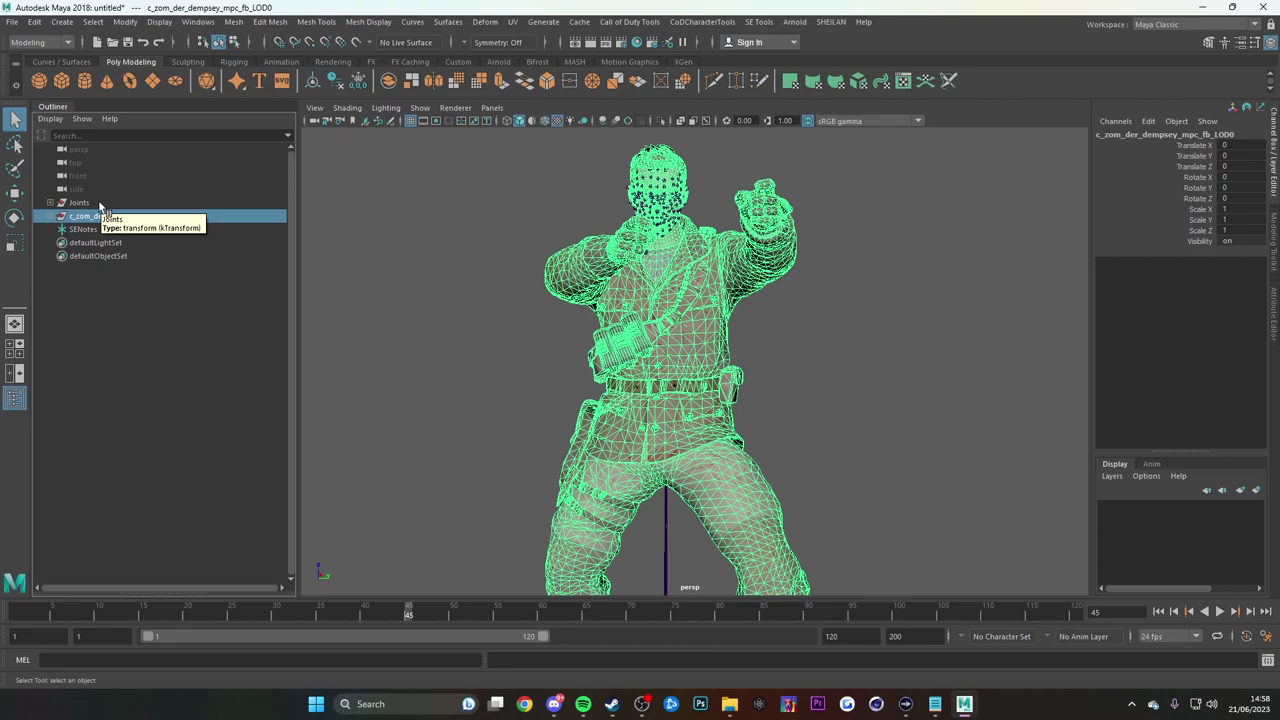
Duplicate the Joints skeleton and the Dempsey mesh with Ctrl+D
click(100, 204)
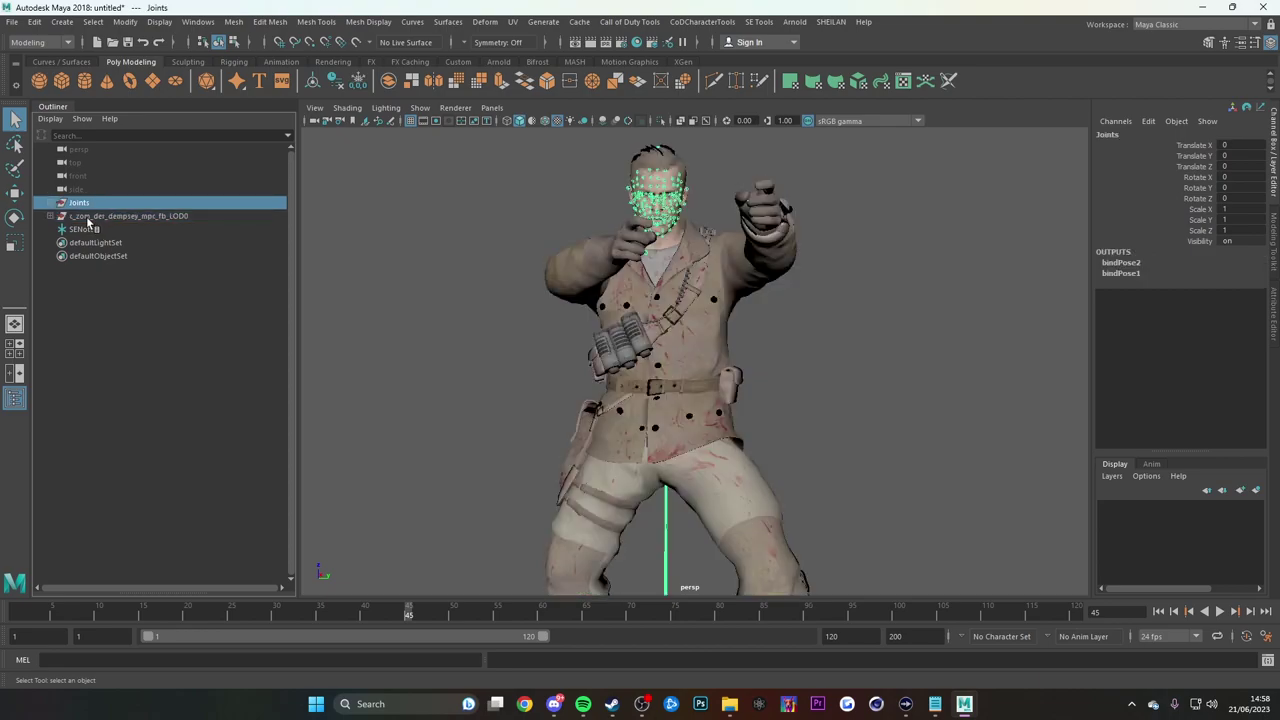
shift+click(95, 217)
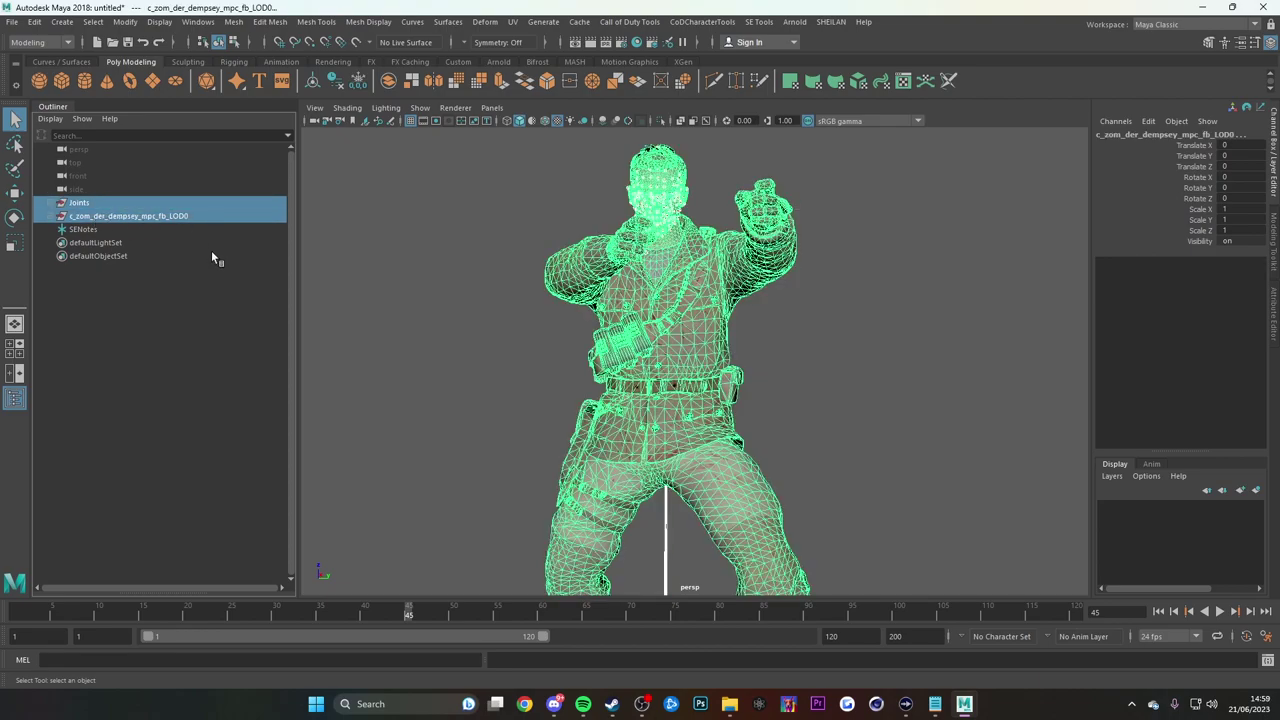
key(ctrl+d)
Select all mesh shapes by type, then open Export Selection and cancel it
click(90, 21)
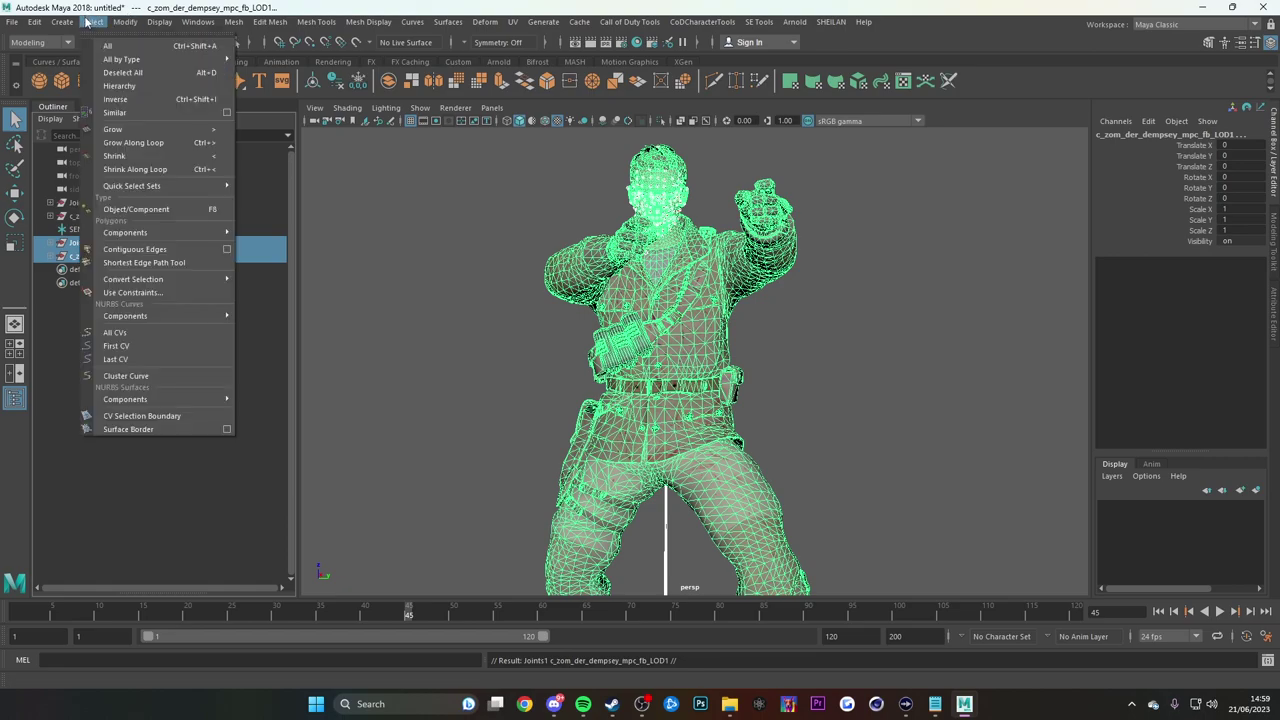
click(330, 230)
click(11, 21)
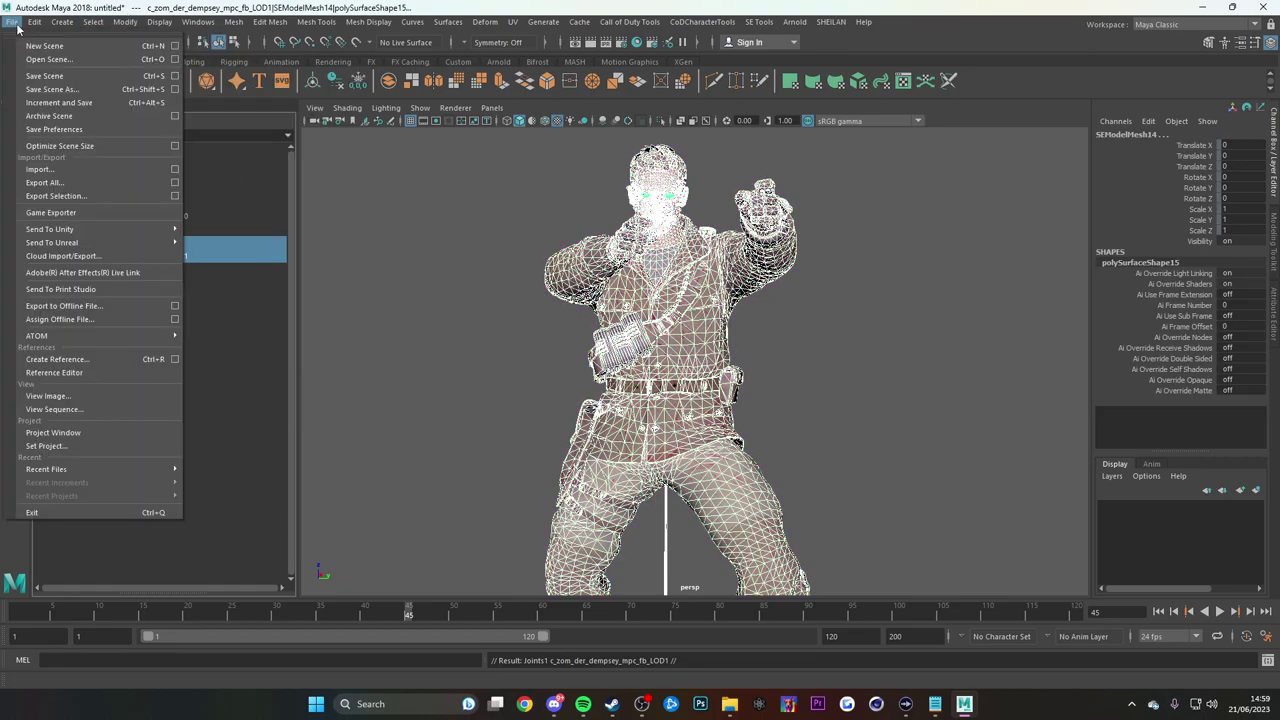
click(56, 196)
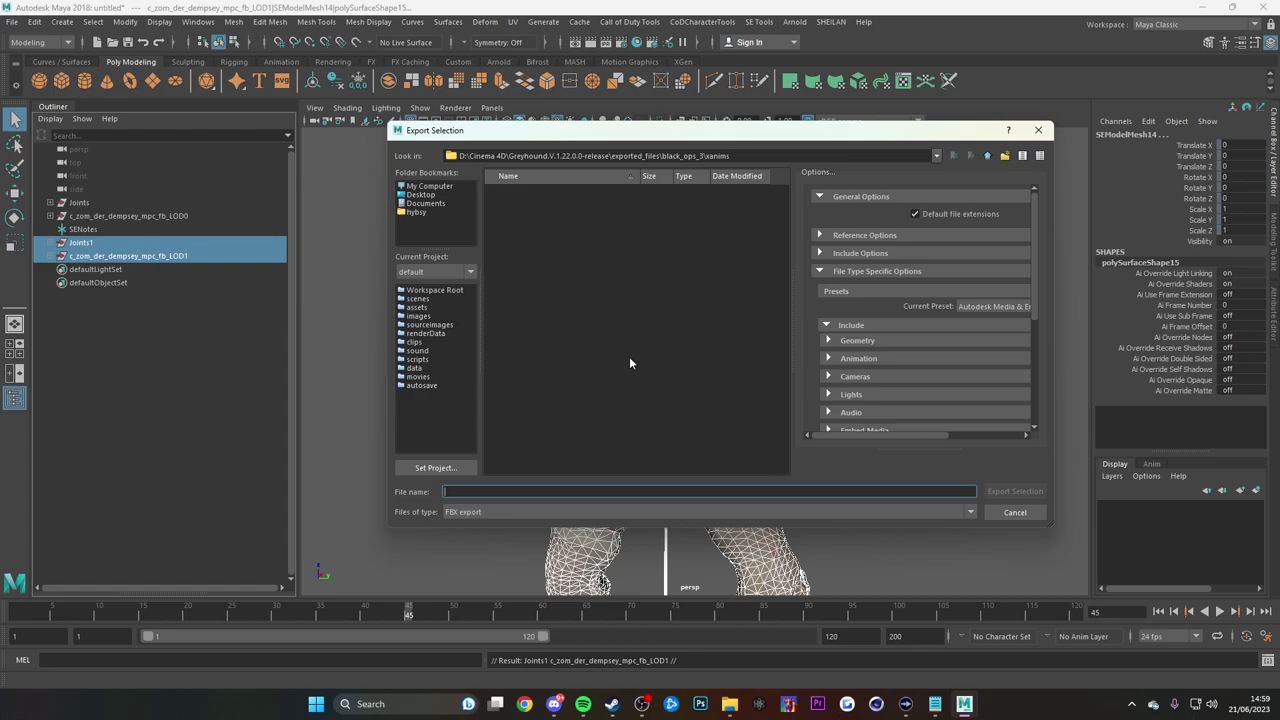
click(1015, 512)
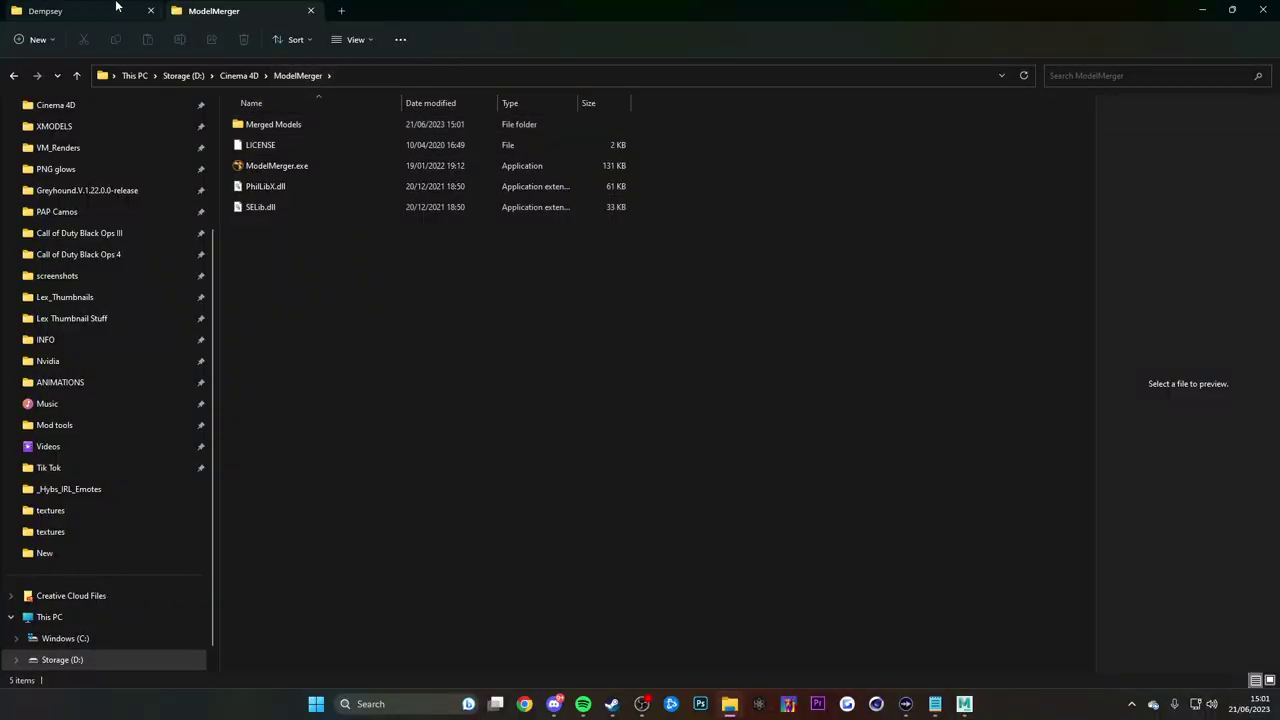
Switch File Explorer to the Dempsey folder tab
click(45, 11)
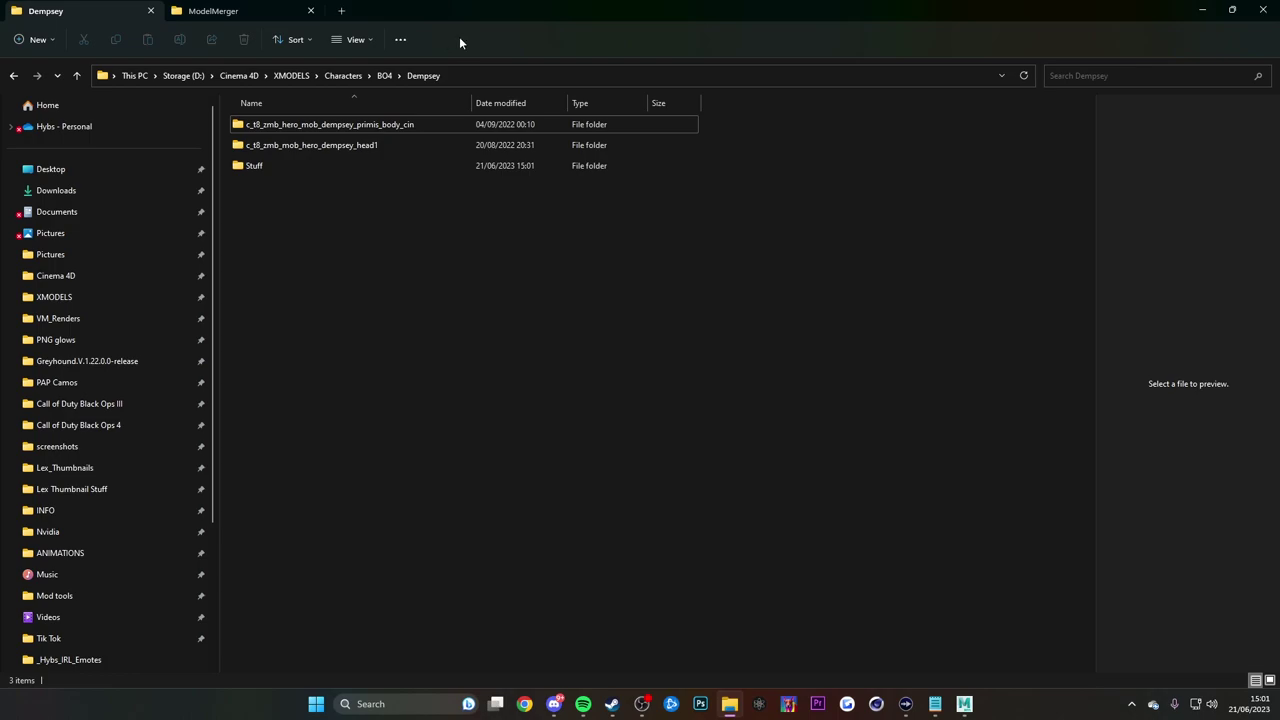
Browse Cinema 4D > XMODELS > Characters > BOCW and open the Hudson folder
click(375, 145)
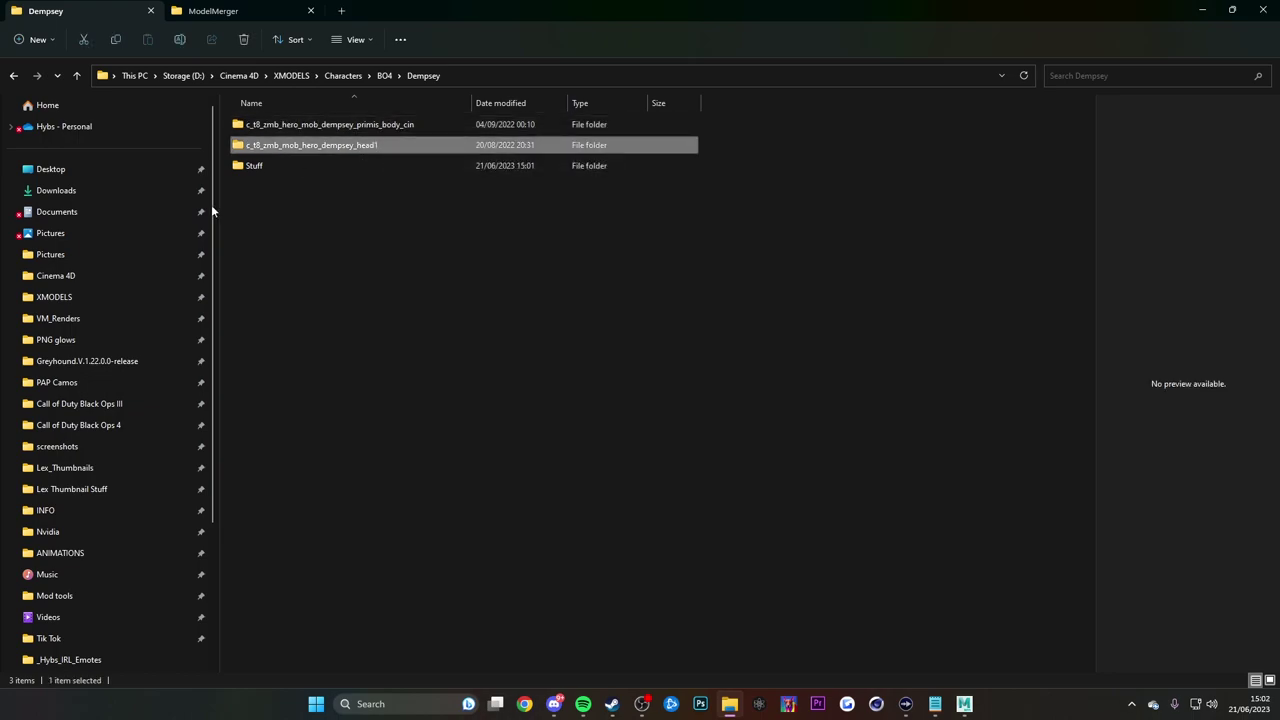
click(129, 279)
click(122, 297)
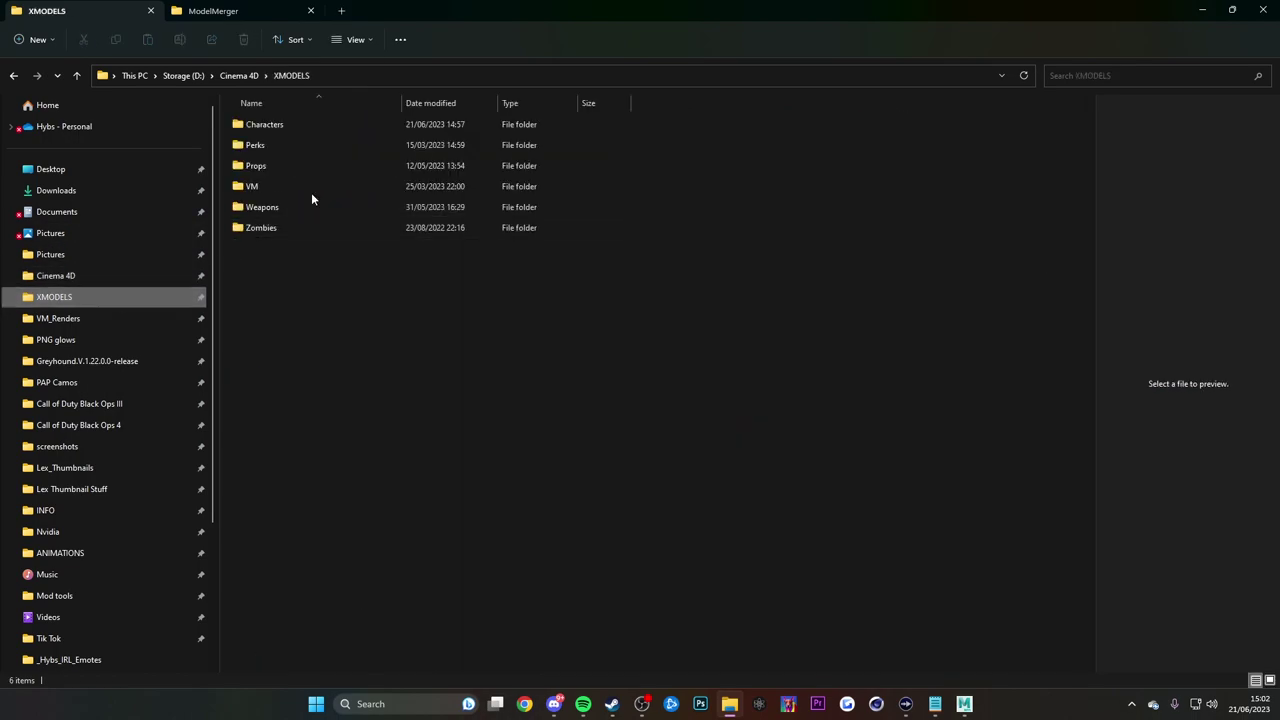
double_click(305, 127)
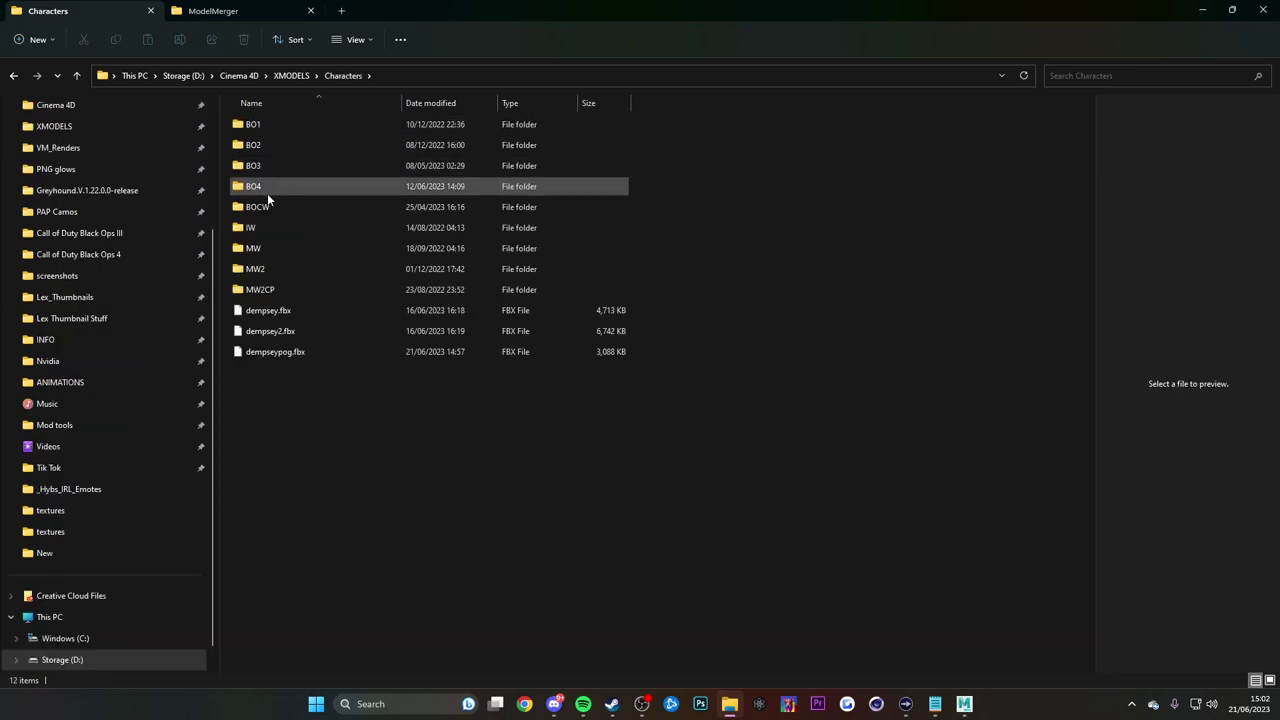
double_click(262, 206)
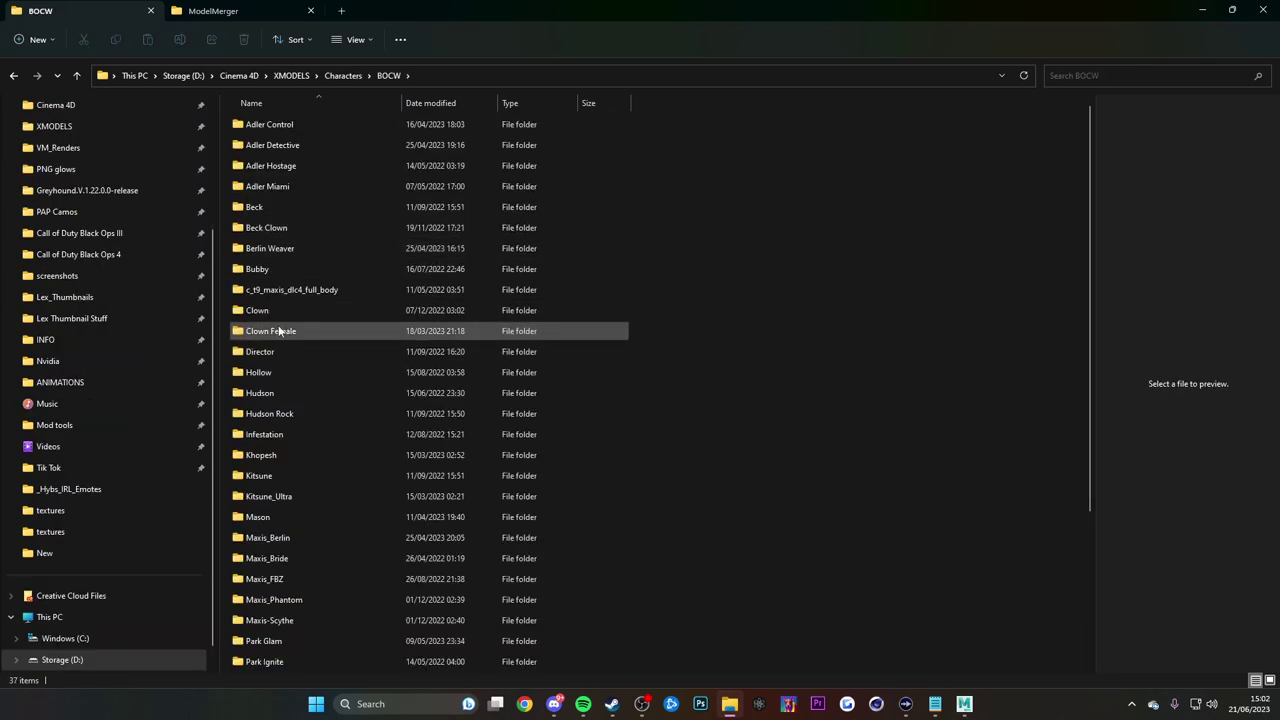
click(274, 393)
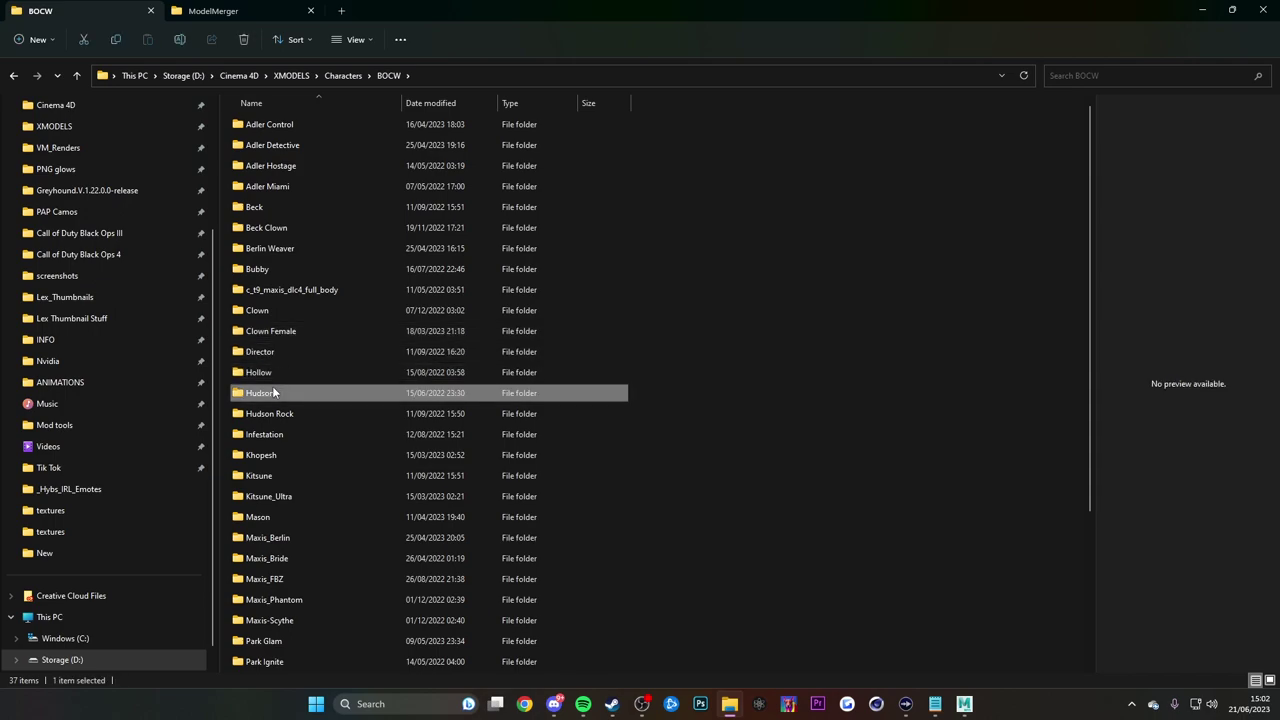
double_click(274, 393)
Look through the Hudson arms, head, lowerbody and torso folders
click(352, 125)
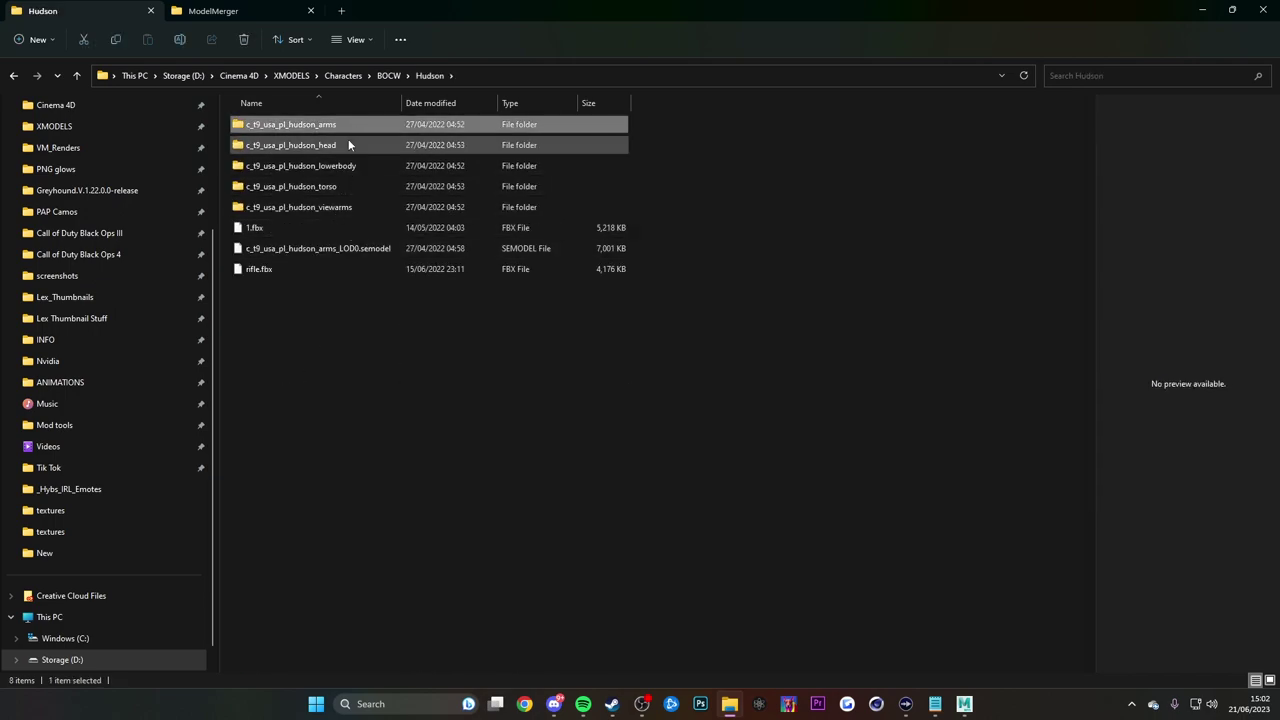
click(352, 146)
click(350, 166)
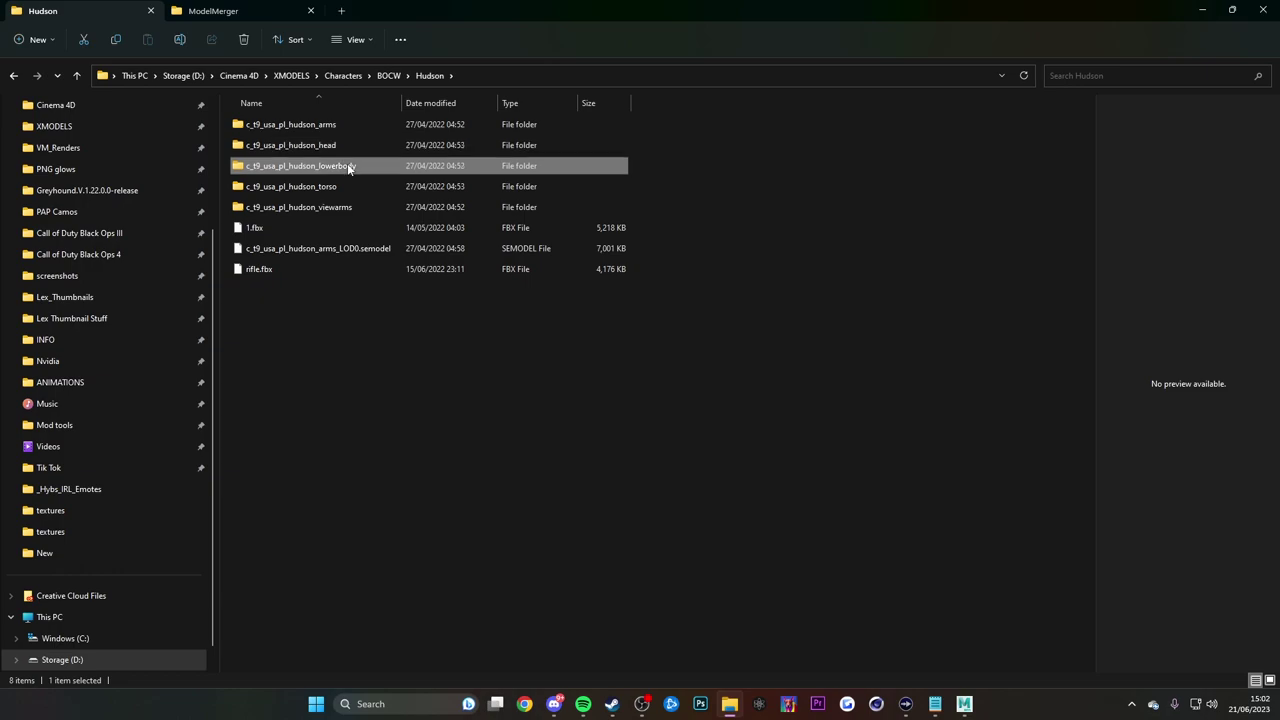
click(343, 187)
click(343, 207)
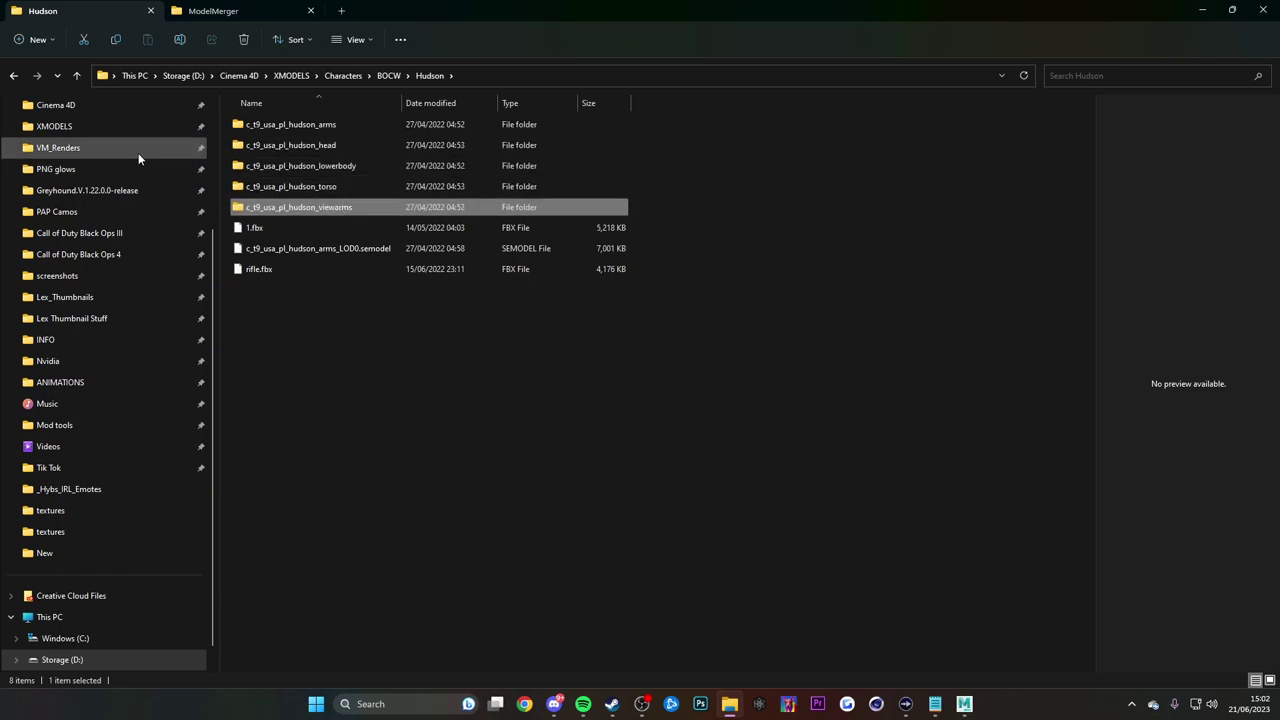
scroll(137, 177, up, 2)
scroll(137, 183, up, 2)
Go to XMODELS > Characters > BO4 > Dempsey and open c_t8_zmb_mob_hero_dempsey_head1
click(96, 296)
click(306, 128)
double_click(306, 130)
double_click(276, 186)
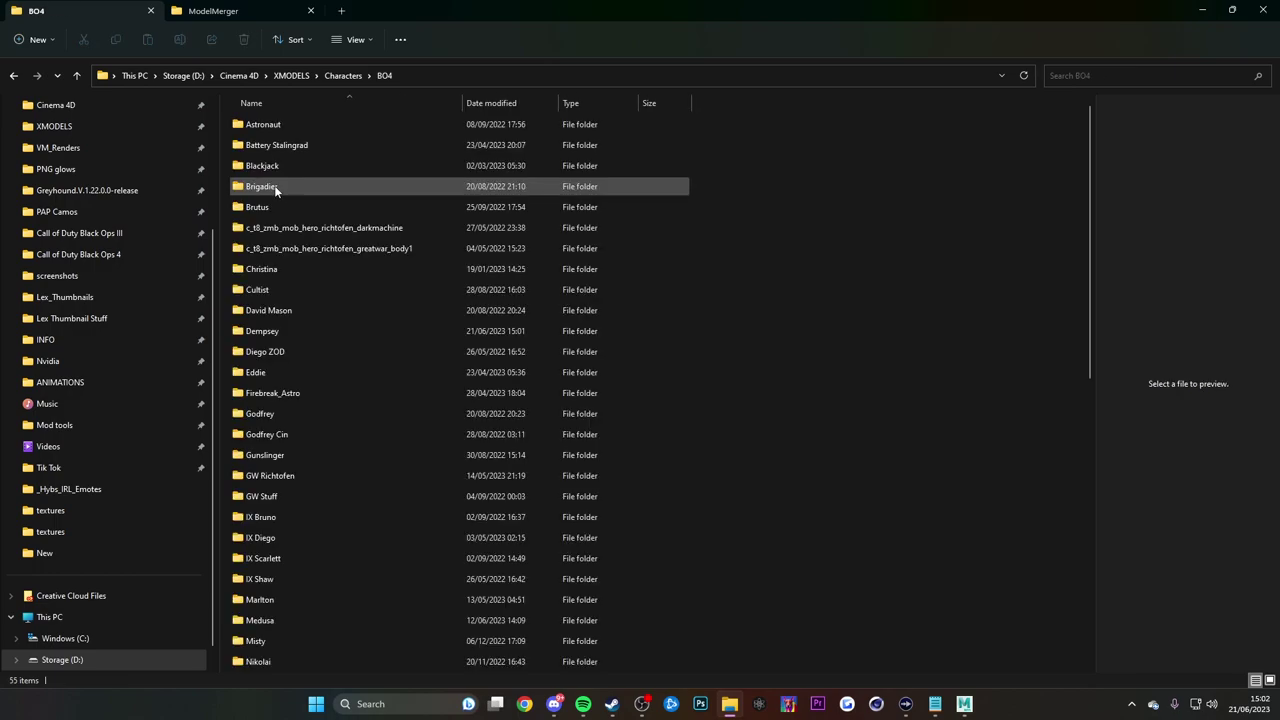
double_click(258, 330)
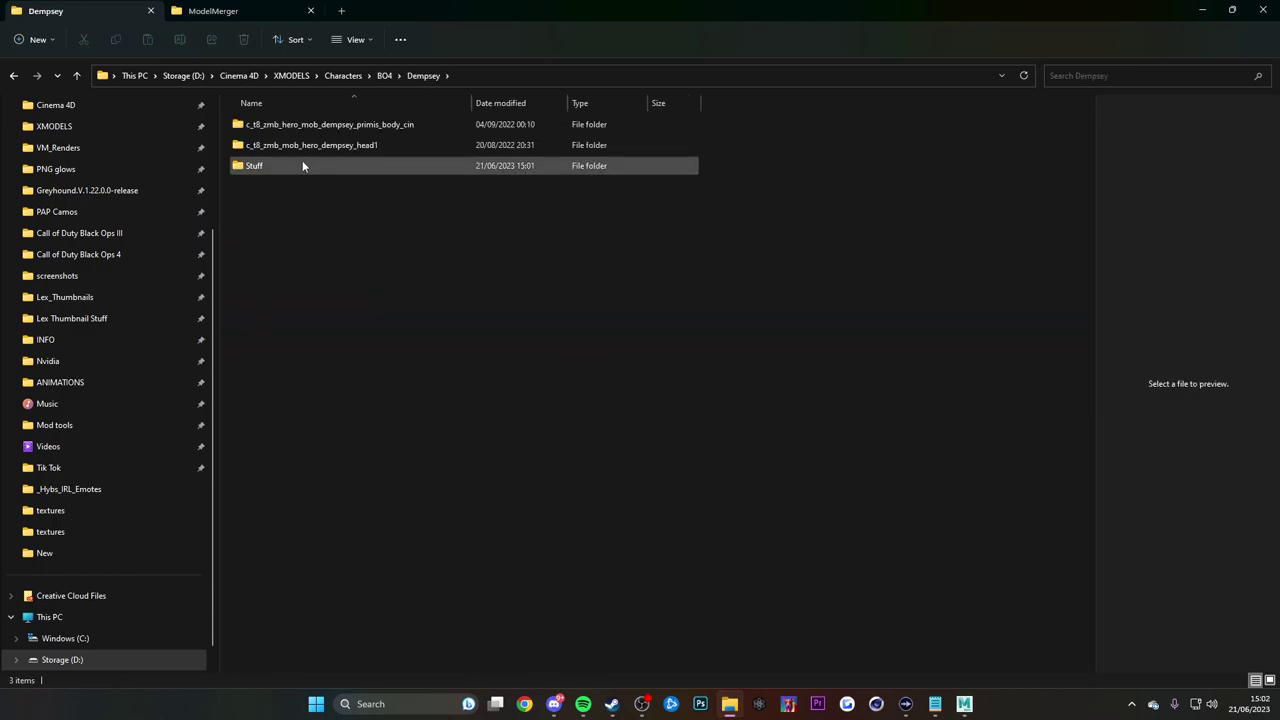
double_click(317, 144)
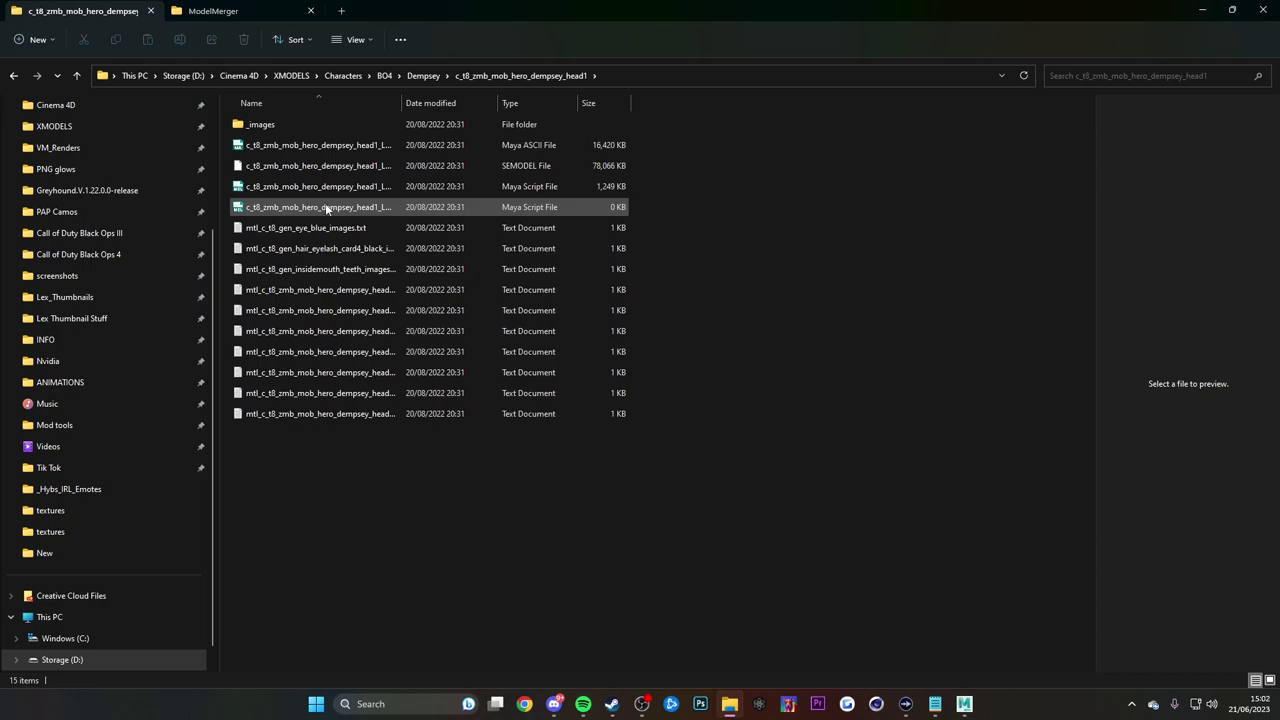
Paste a copy of the Dempsey head1 SEMODEL into the ModelMerger folder
click(343, 167)
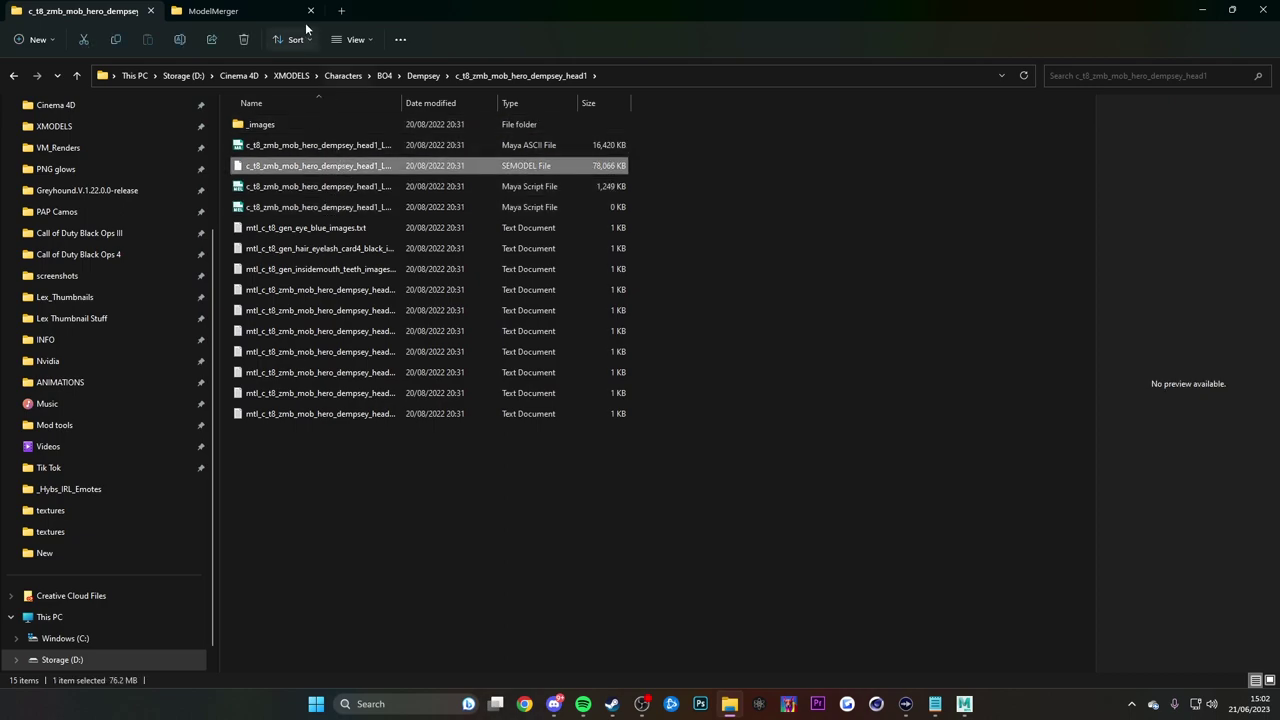
click(270, 11)
key(ctrl+v)
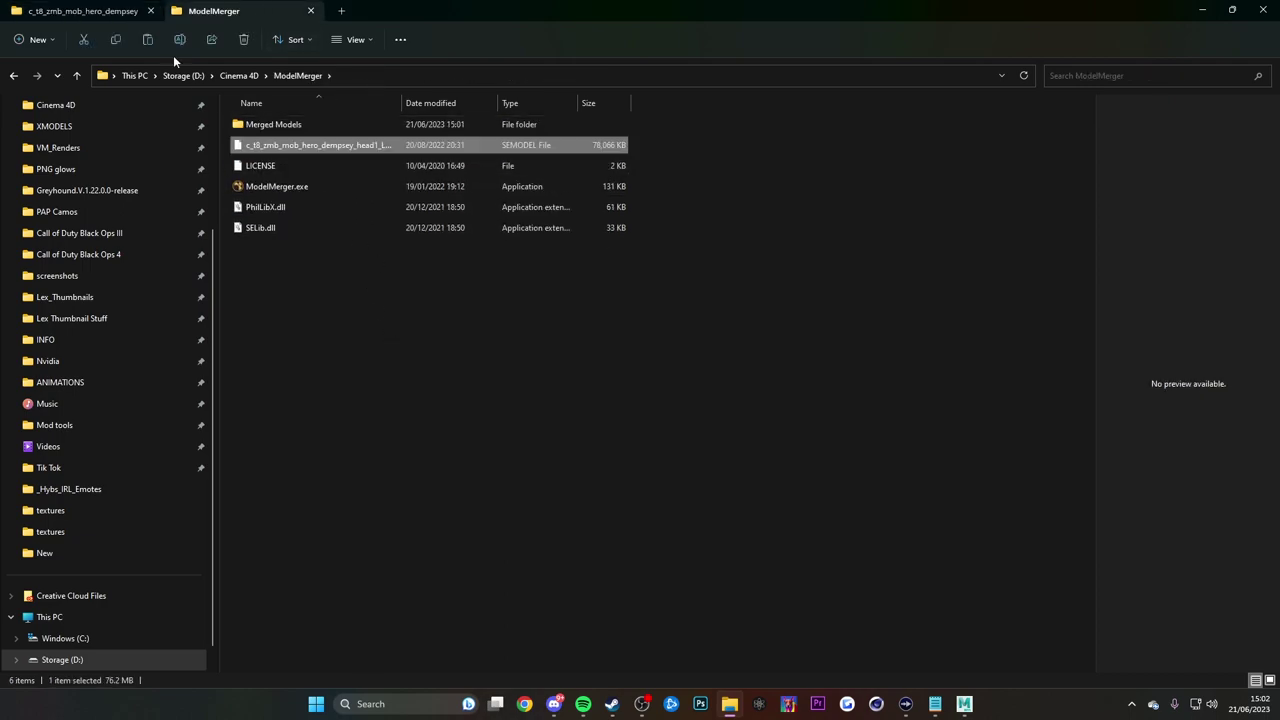
Copy the primis_body_cin body SEMODEL into ModelMerger, then drop both SEMODELs onto ModelMerger.exe
click(80, 11)
click(423, 75)
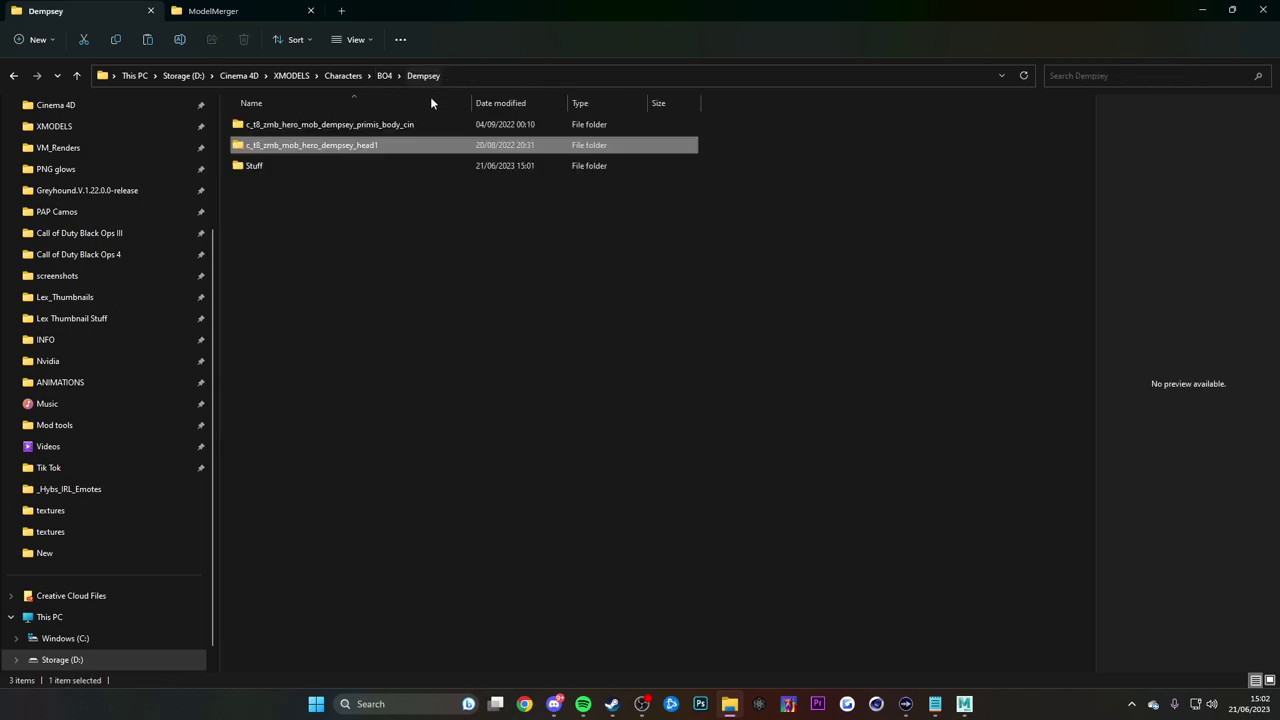
double_click(372, 124)
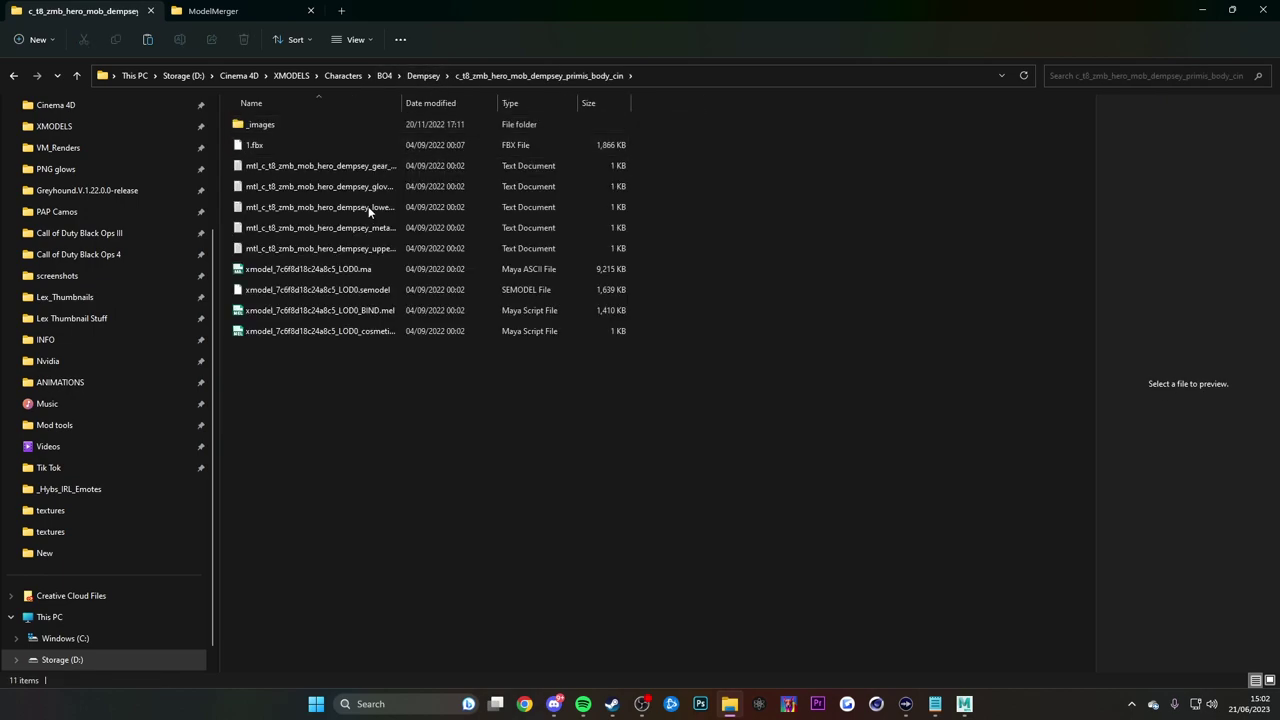
click(355, 290)
drag(355, 291, 429, 334)
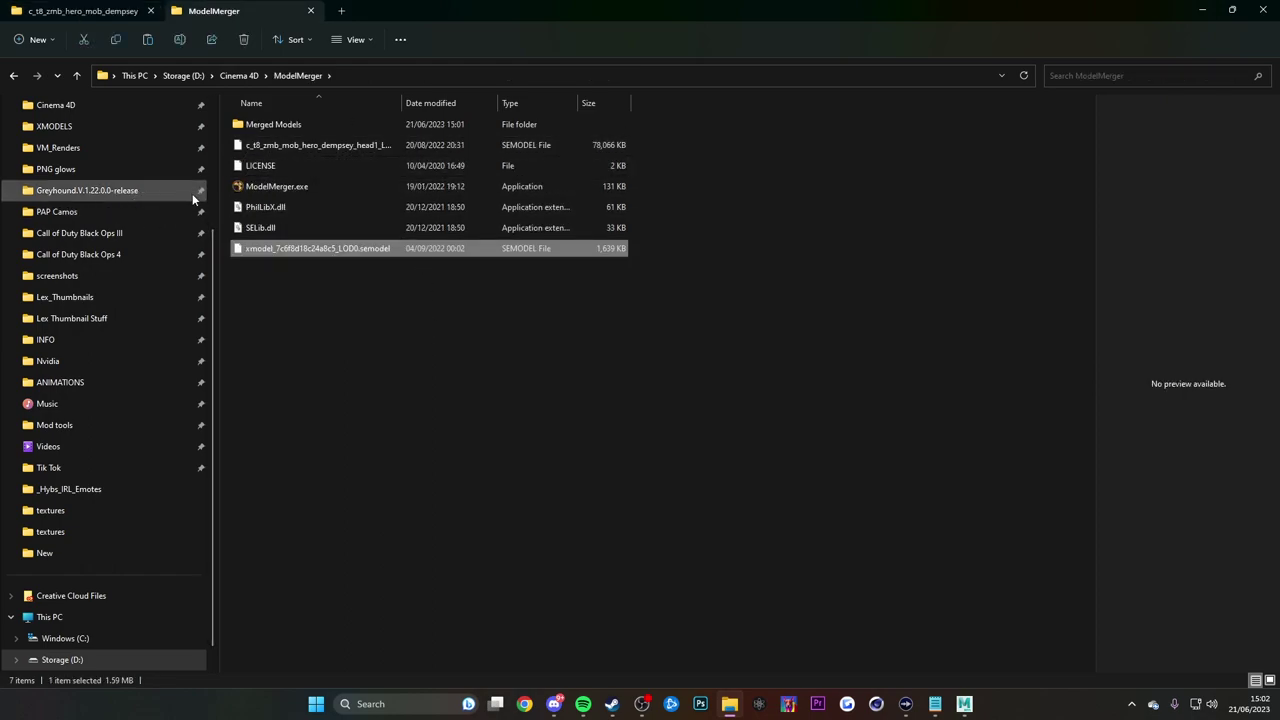
ctrl+click(340, 146)
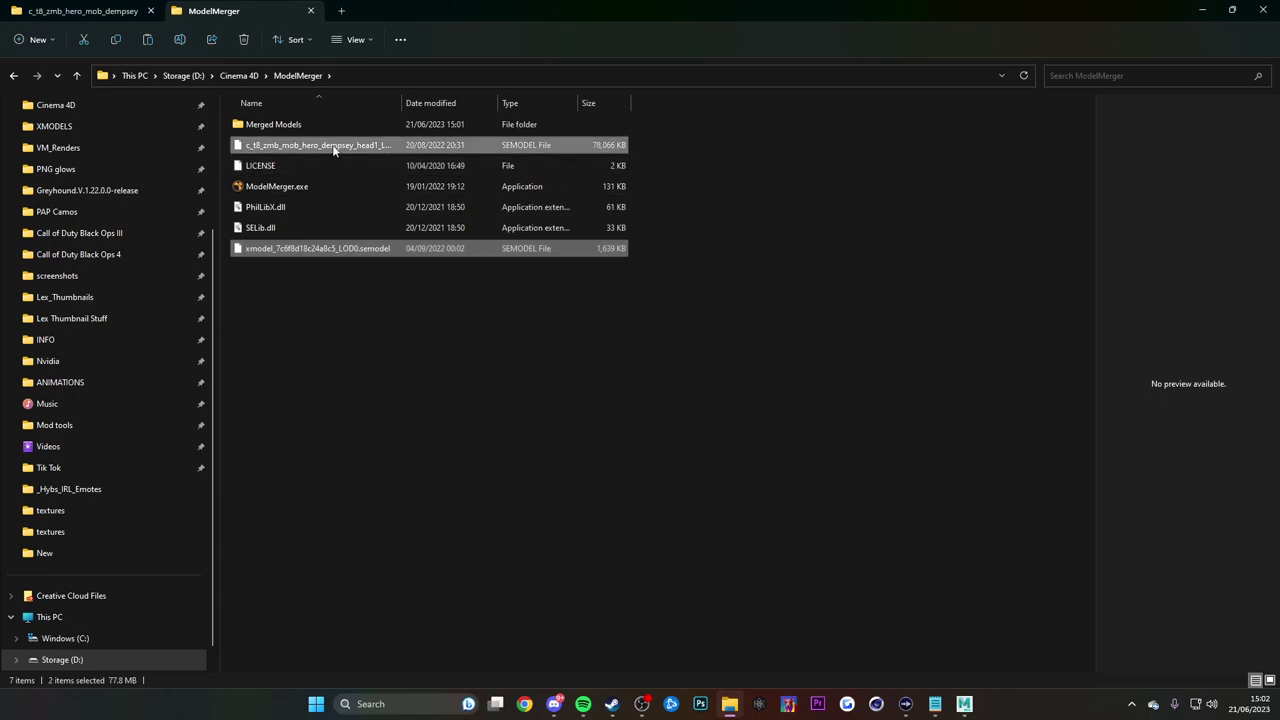
drag(334, 148, 324, 186)
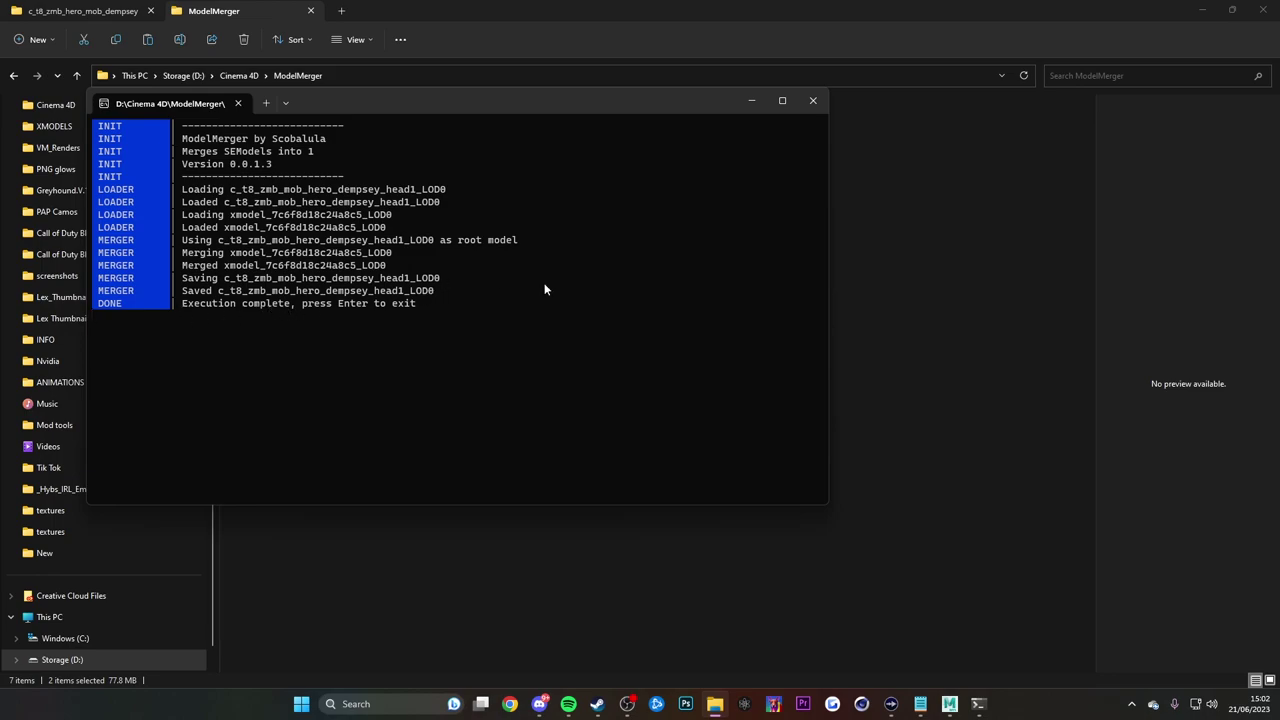
Close the merger console and open the Merged Models folder with the 79,704 KB result
key(Return)
click(357, 248)
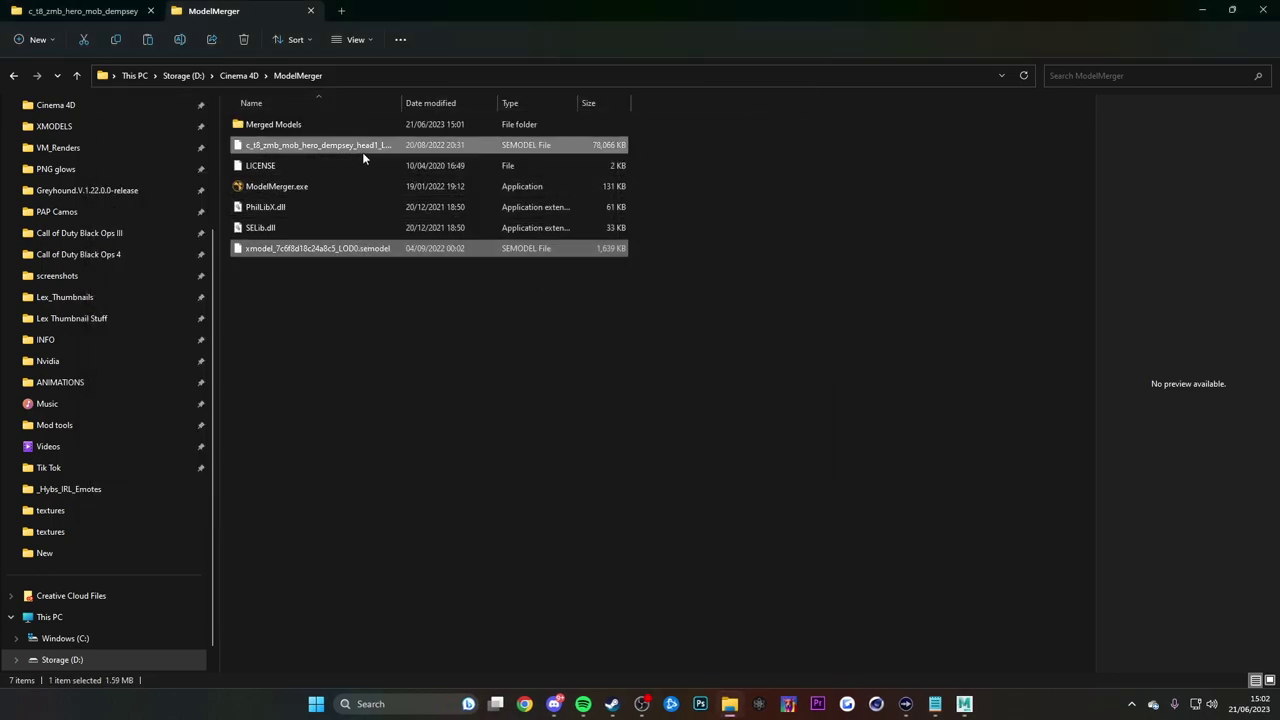
double_click(307, 126)
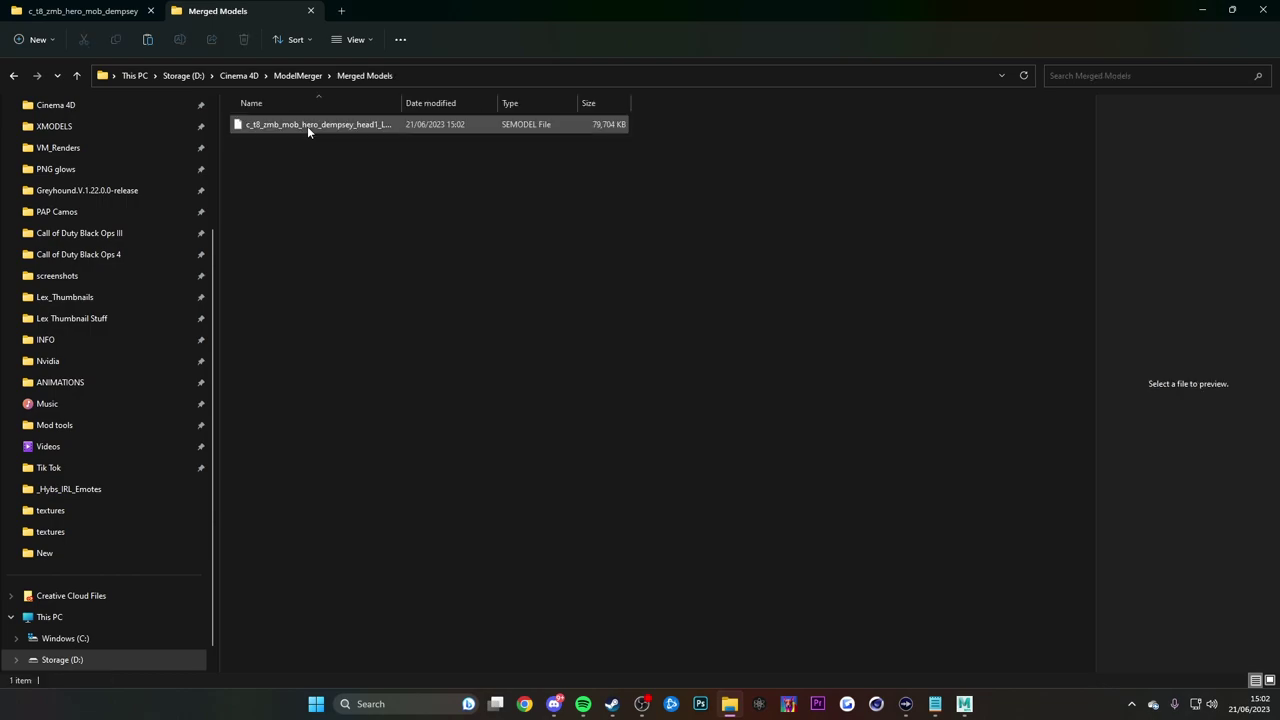
Bring the merged c_t8_zmb_mob_hero_dempsey_head1_LOD0 character into Maya and orbit around it
click(307, 126)
key(alt+Tab)
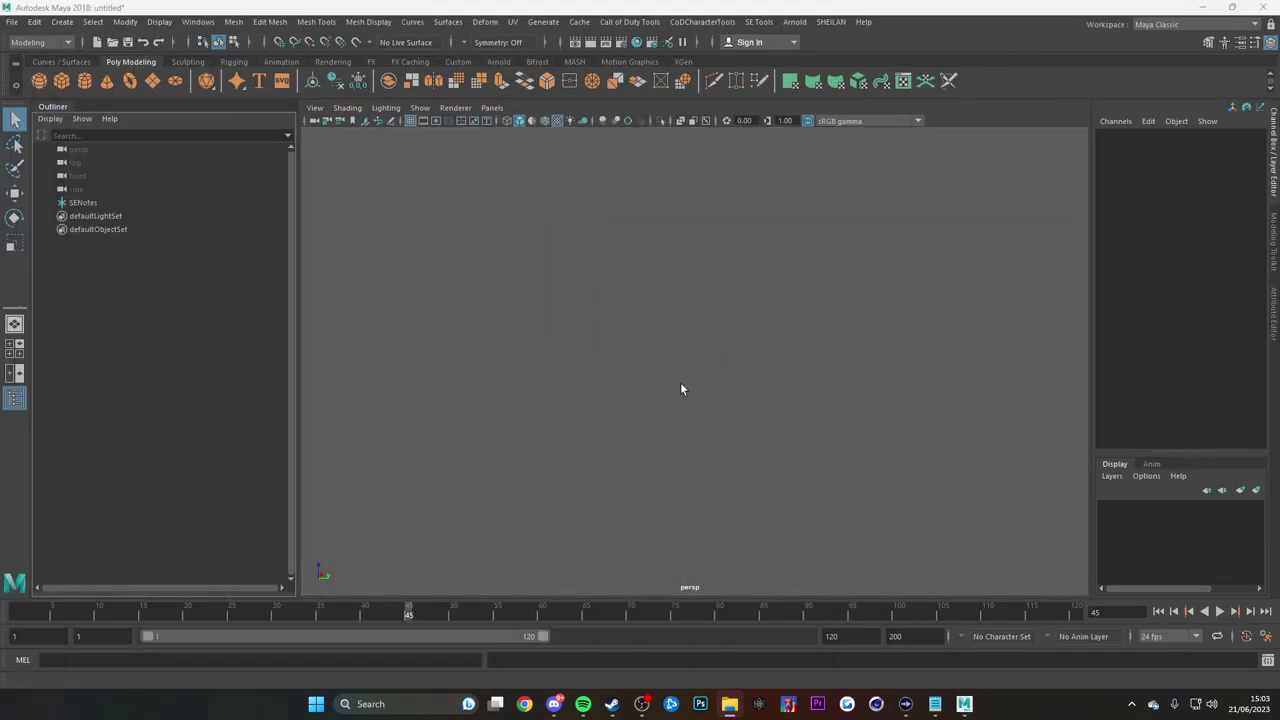
alt+drag(680, 389, 615, 264)
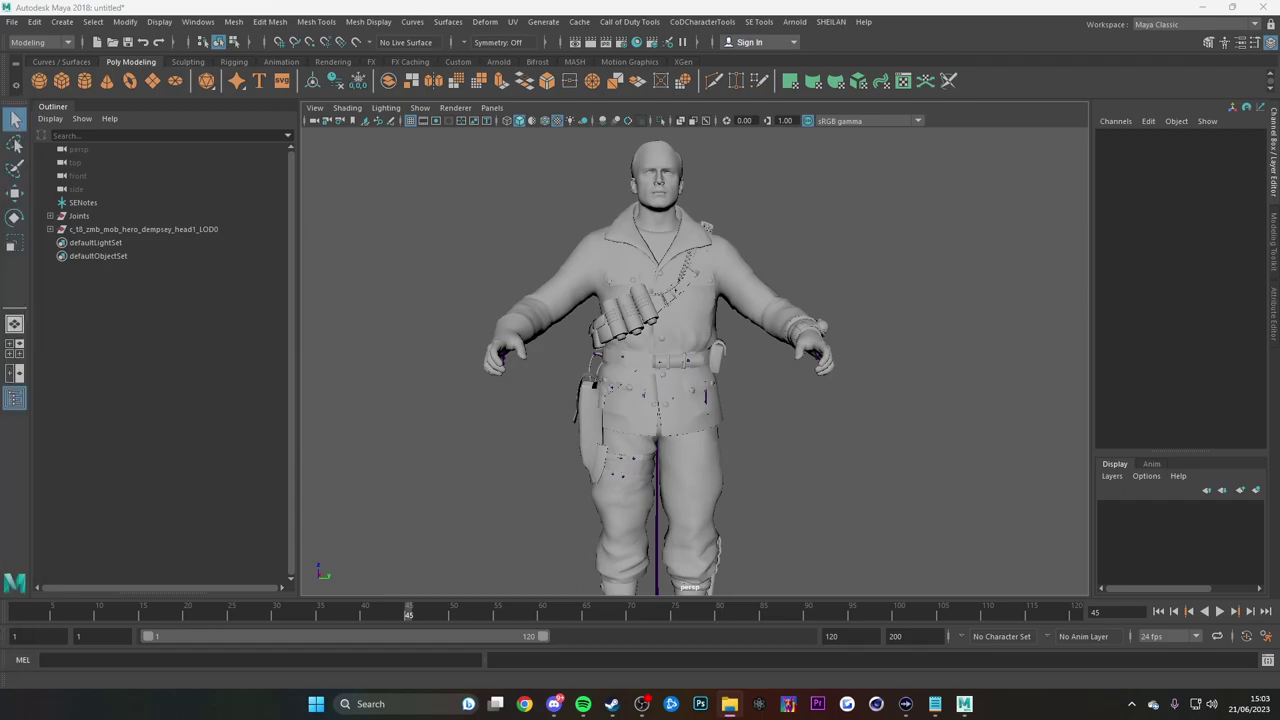
alt+drag(673, 320, 664, 320)
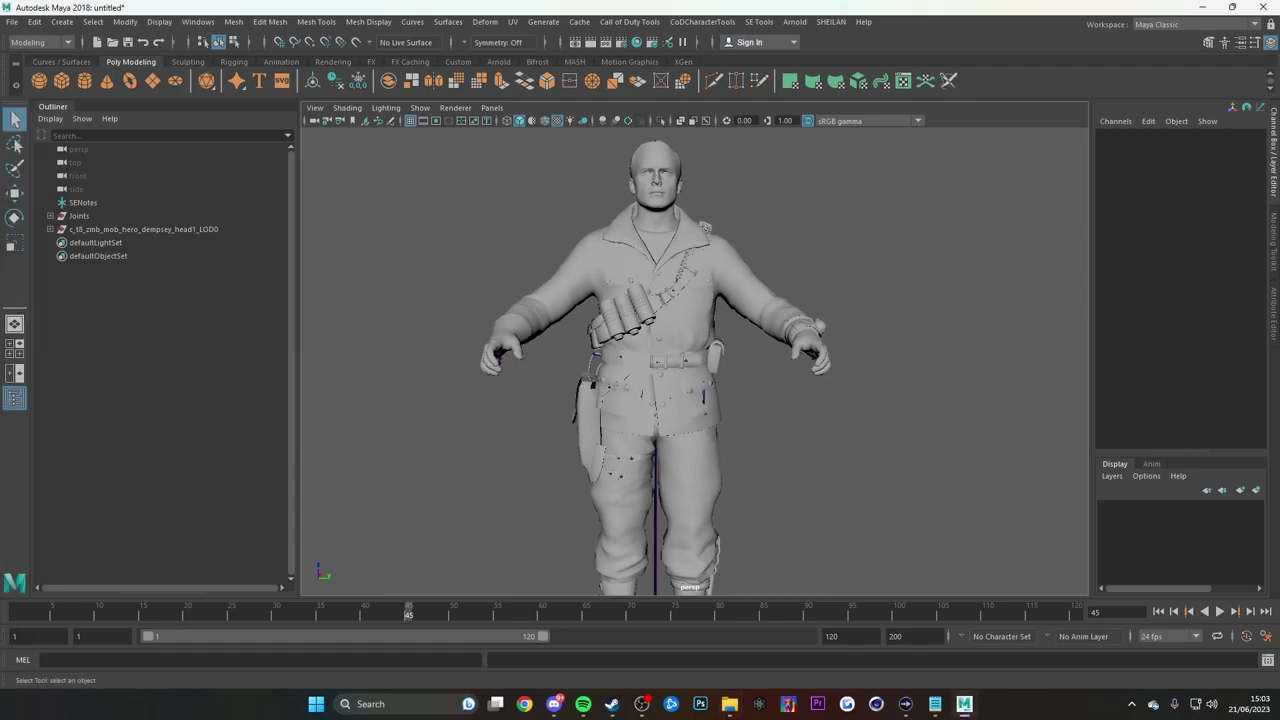
Reposition the Merged Models window, go to the Cinema 4D folder and maximize the window
click(729, 704)
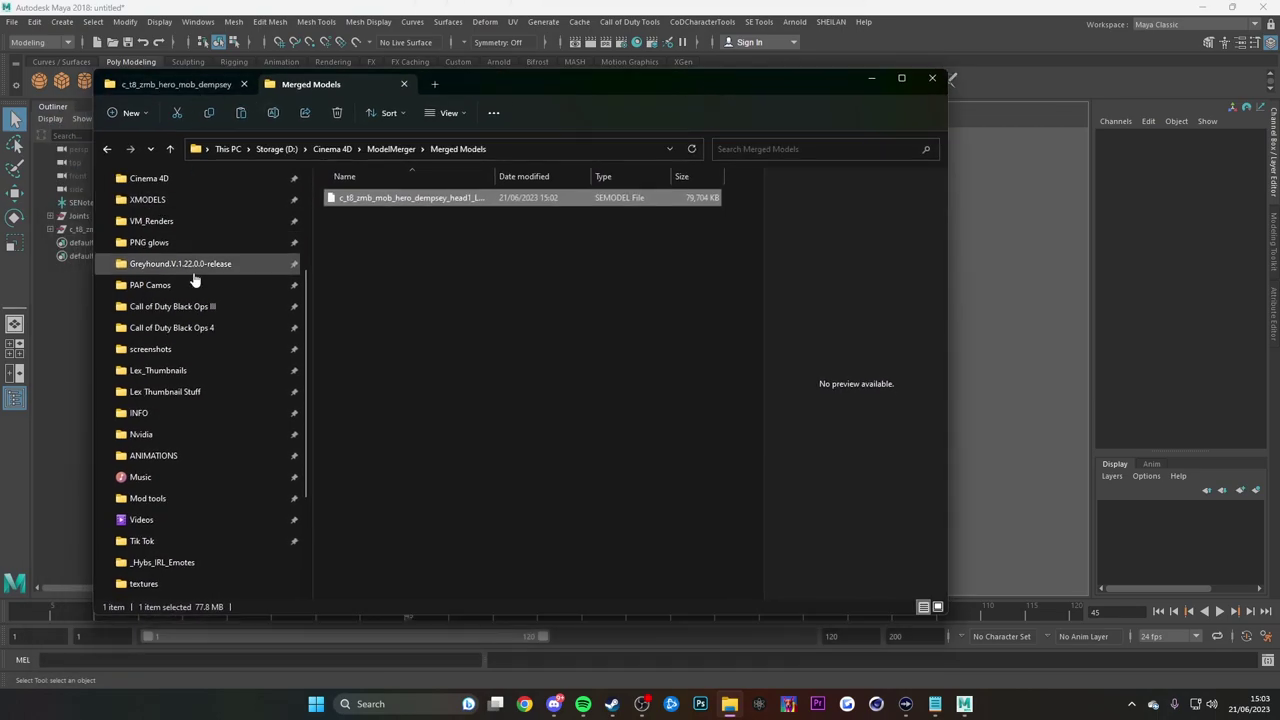
scroll(195, 279, up, 3)
drag(543, 93, 592, 187)
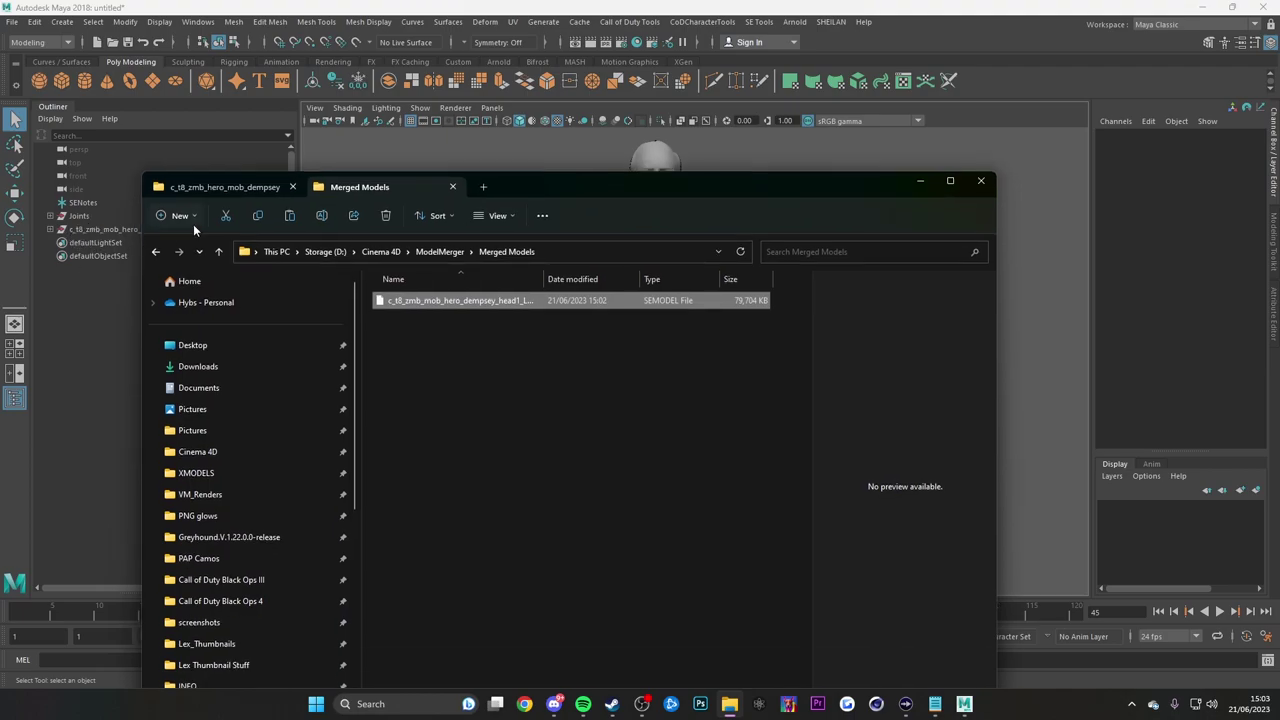
drag(557, 195, 474, 102)
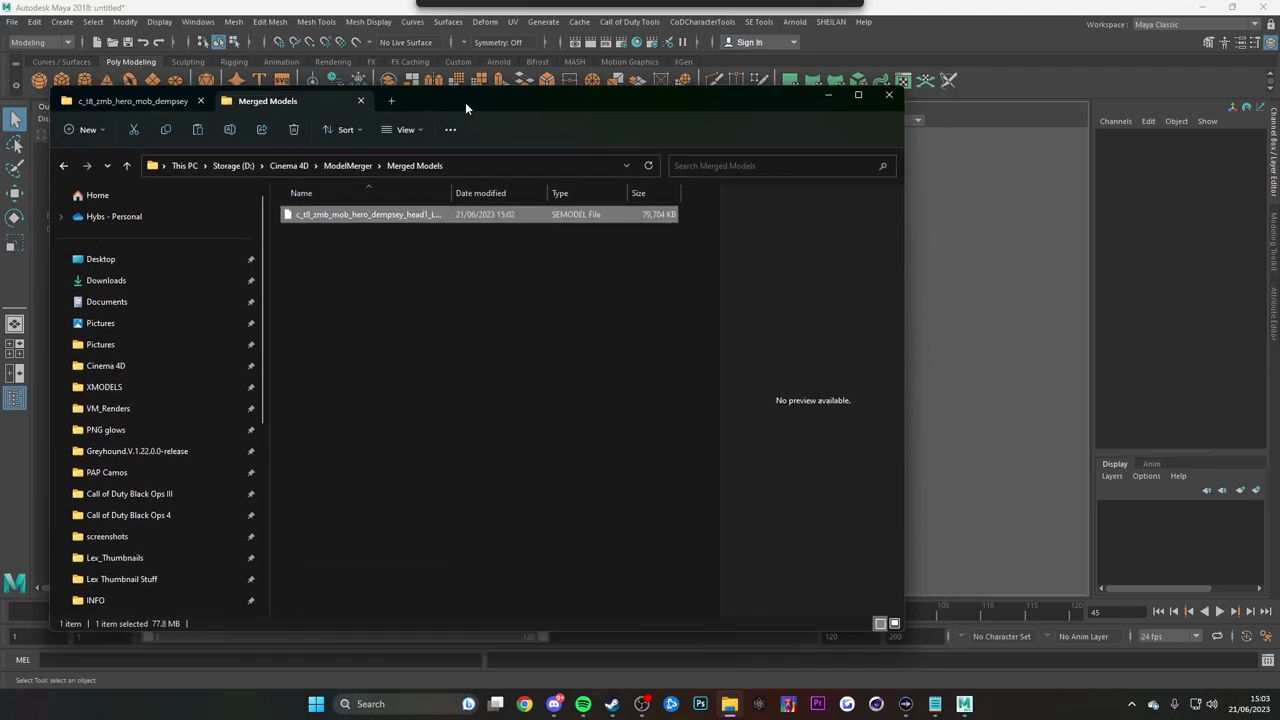
click(153, 359)
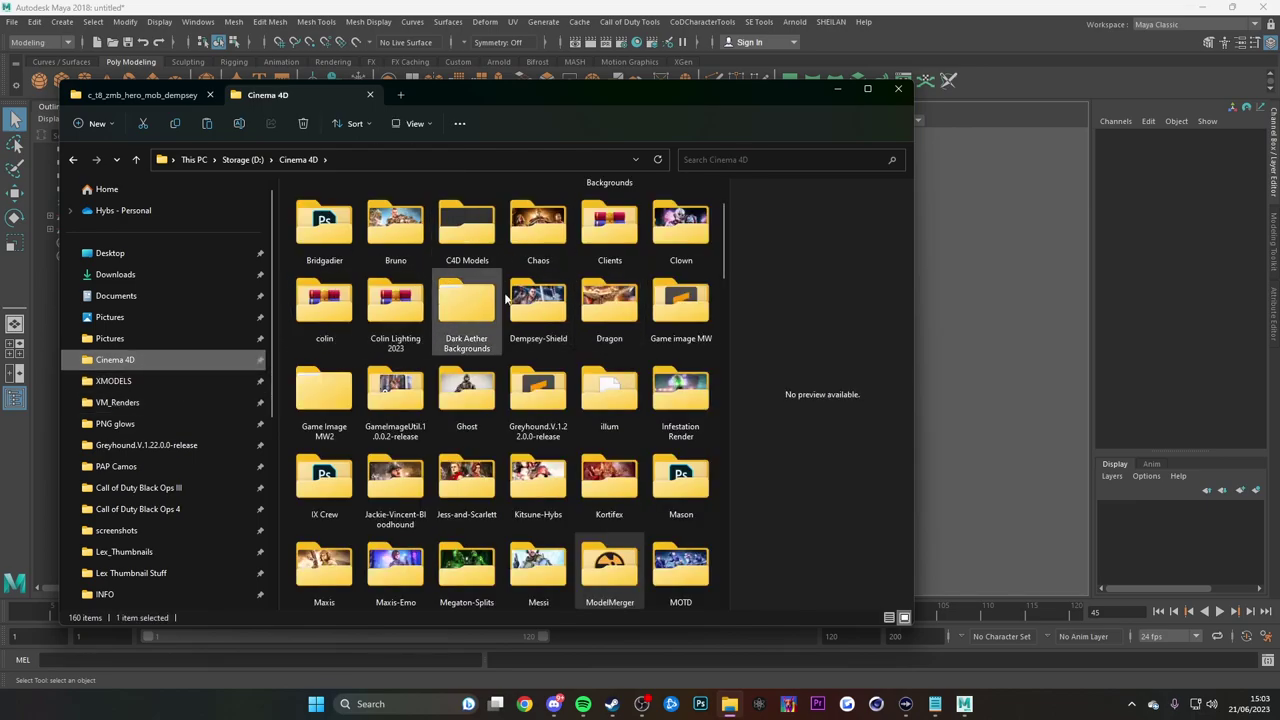
double_click(705, 99)
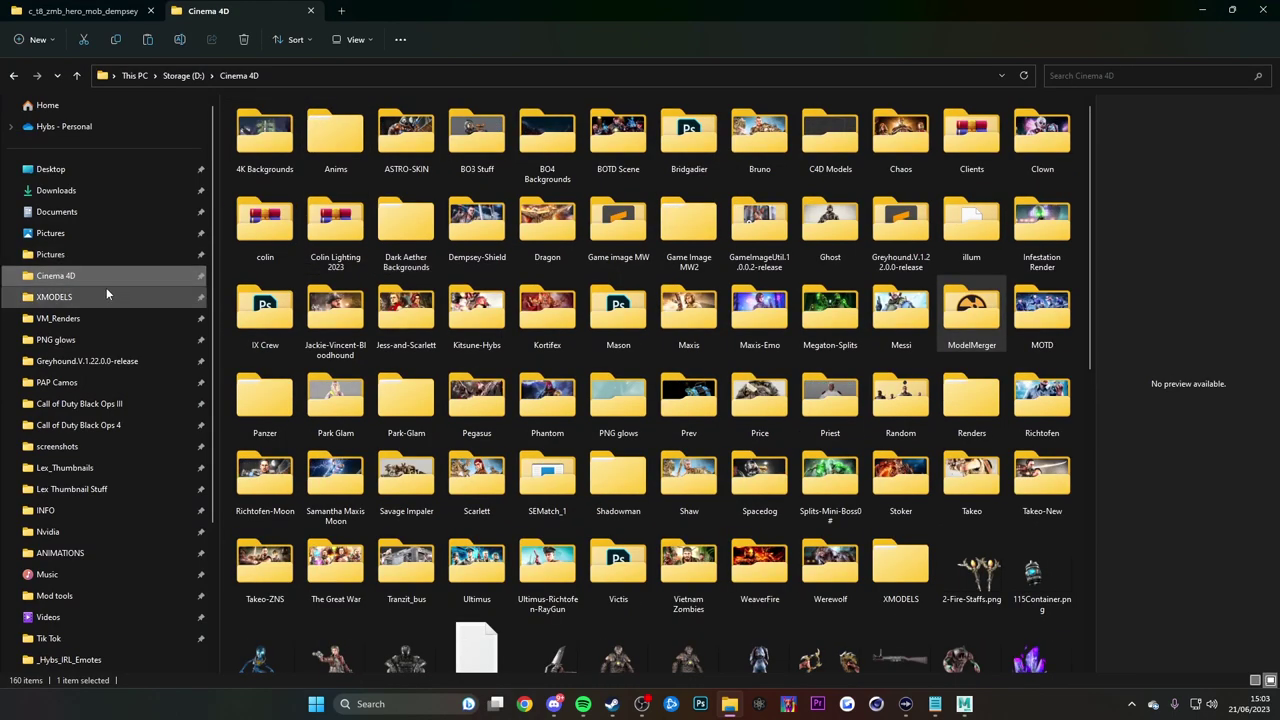
Open Anims > BO4 > Pog and select mm_sword_and_pistol_male_stand_run_loco_fr.seanim
double_click(359, 146)
double_click(252, 207)
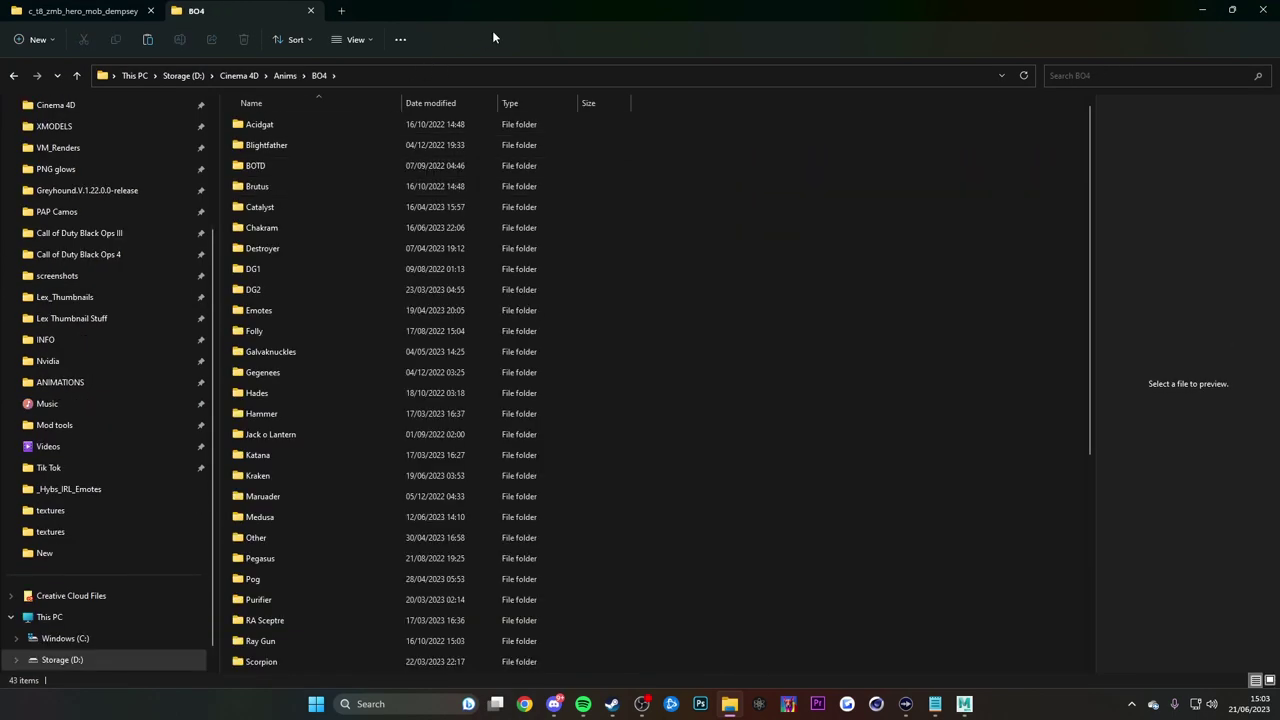
scroll(250, 397, down, 3)
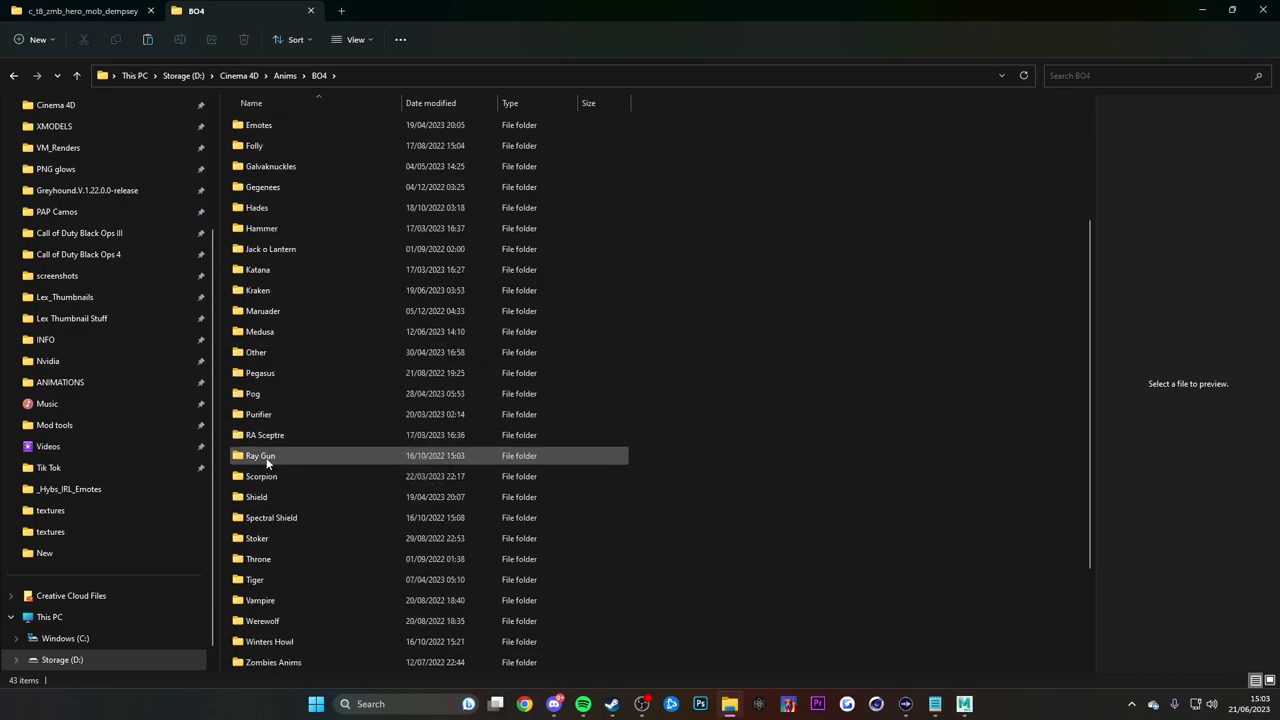
double_click(258, 397)
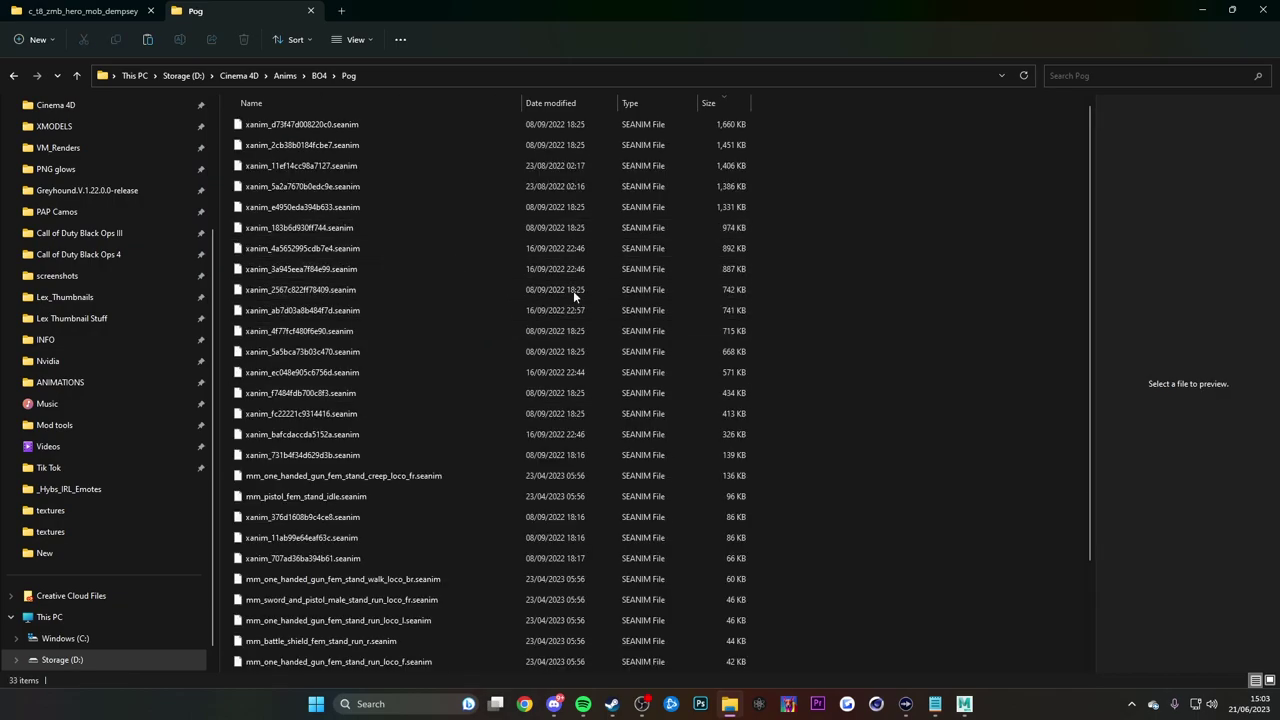
click(307, 584)
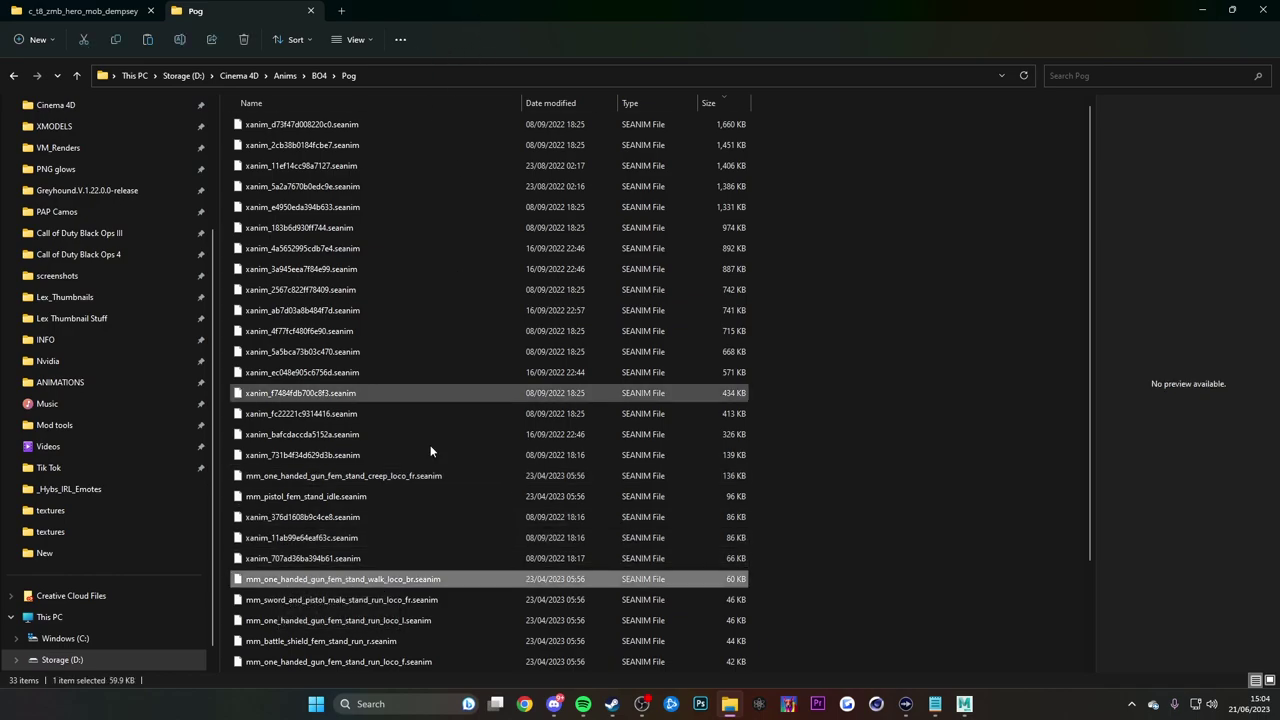
click(385, 598)
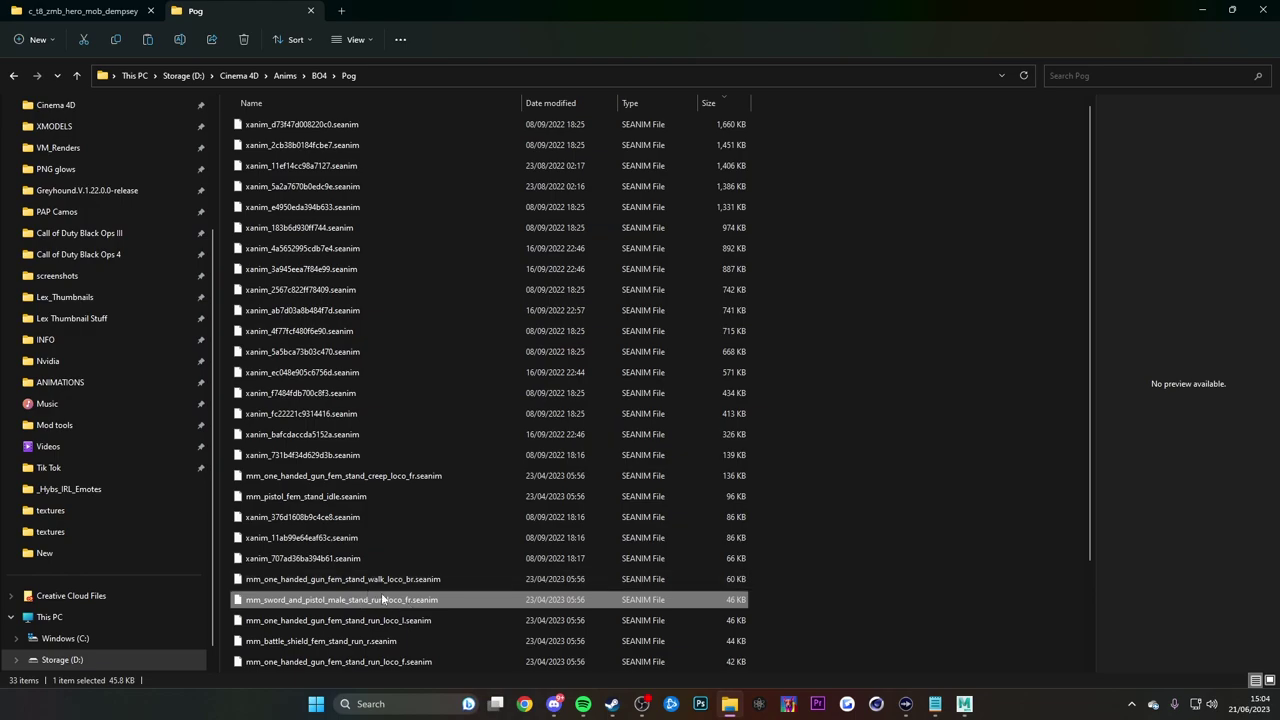
double_click(604, 8)
scroll(401, 395, down, 5)
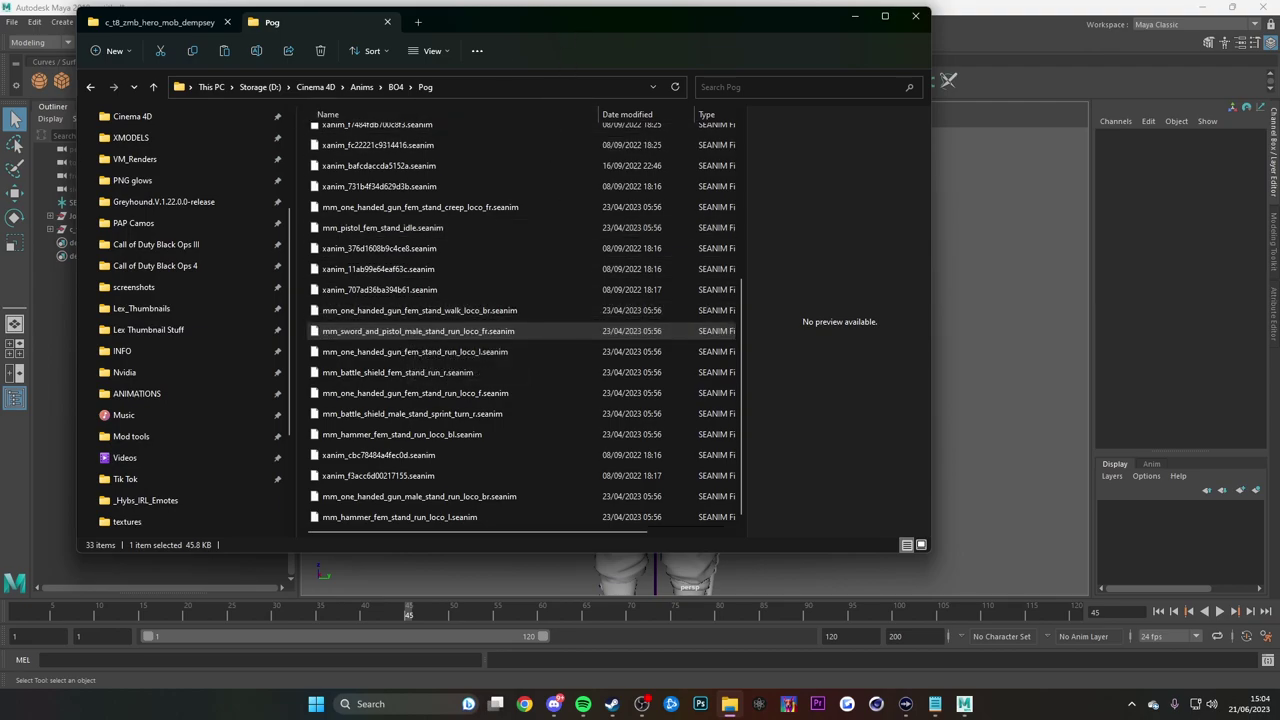
Return to Maya and orbit around Dempsey posed mid-run by the sword_and_pistol animation
click(855, 16)
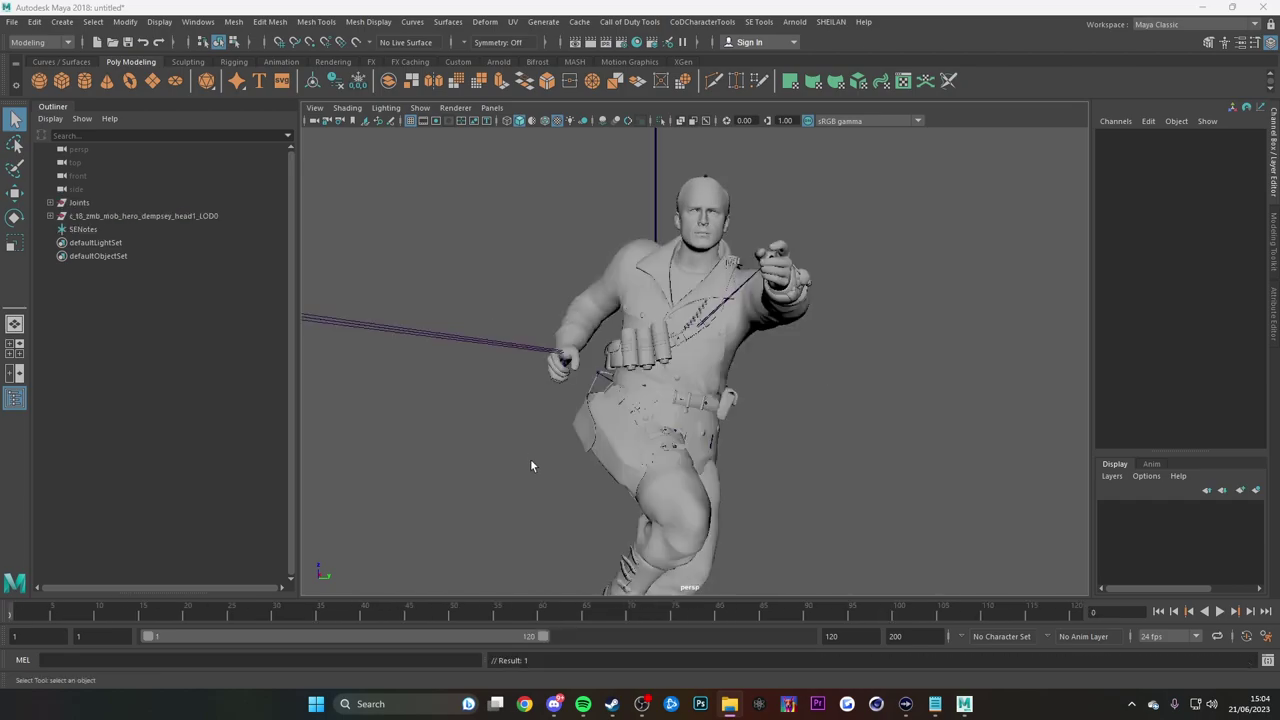
alt+drag(531, 451, 665, 415)
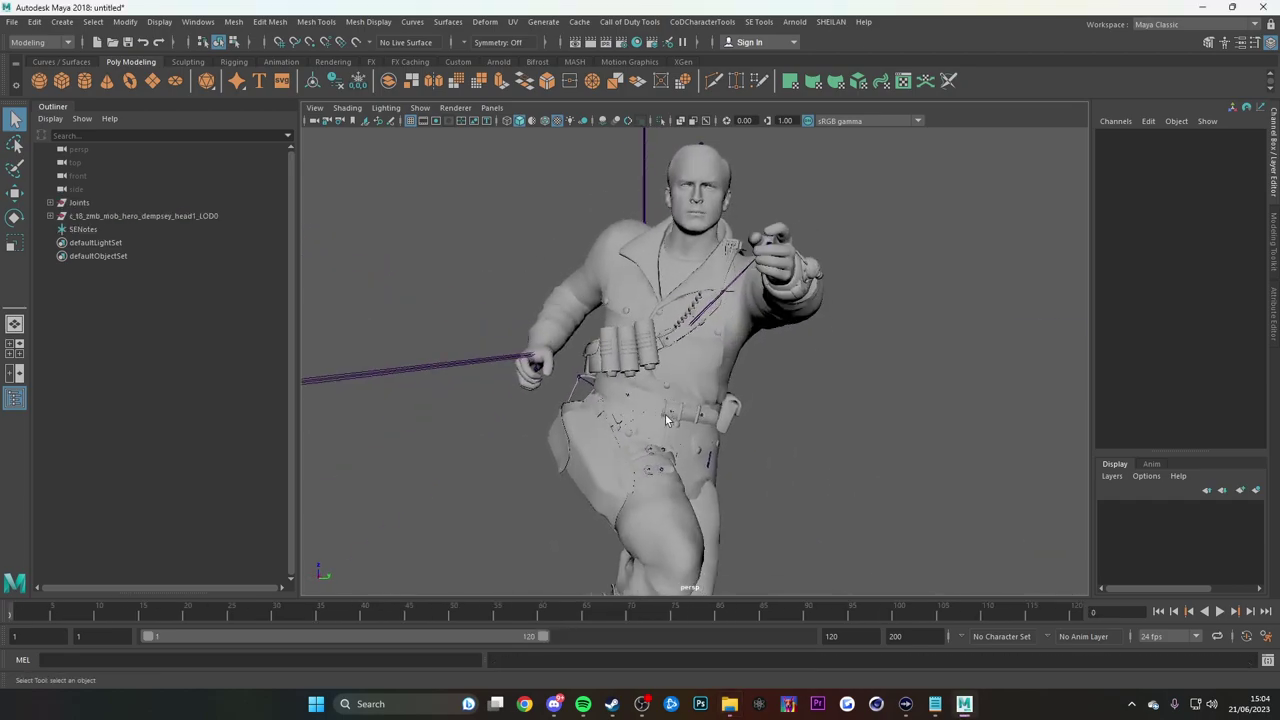